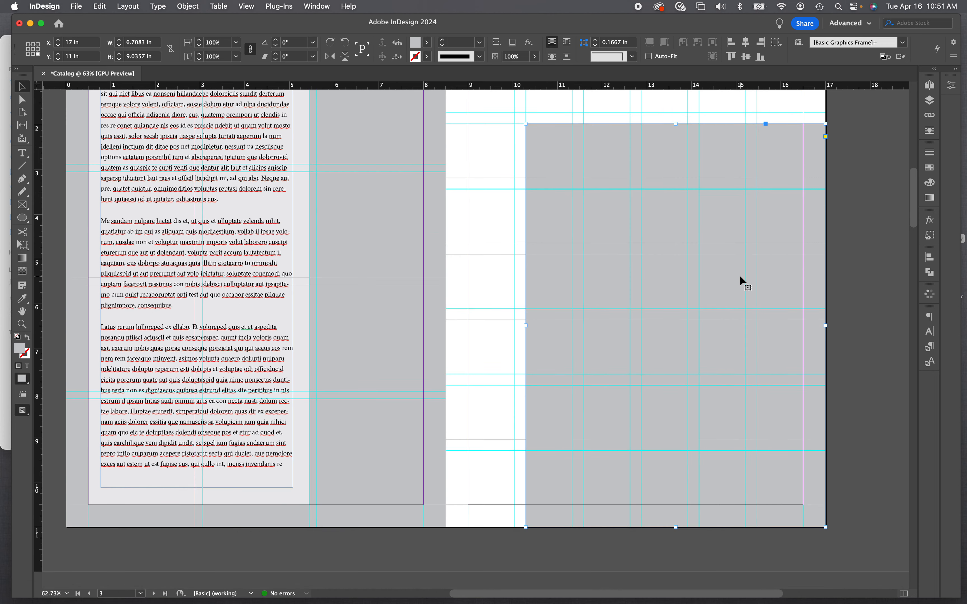
Step: Shrink the grey graphics frame on the facing page to about 4.92 in wide by 7.07 in high, keeping its upper inner corner fixed
drag(827, 528, 745, 440)
scroll(843, 399, up, 3)
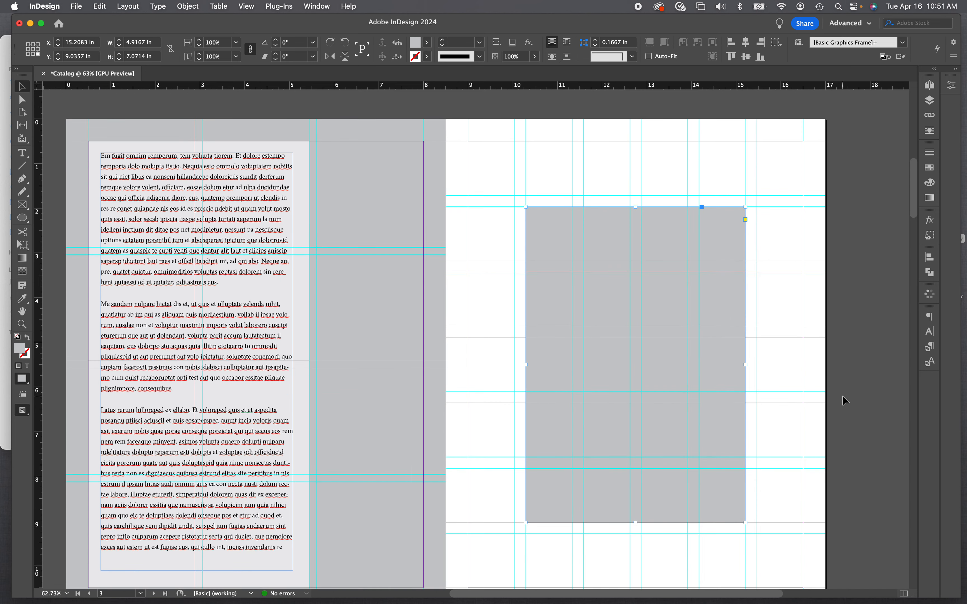
scroll(843, 396, down, 1)
scroll(843, 397, down, 1)
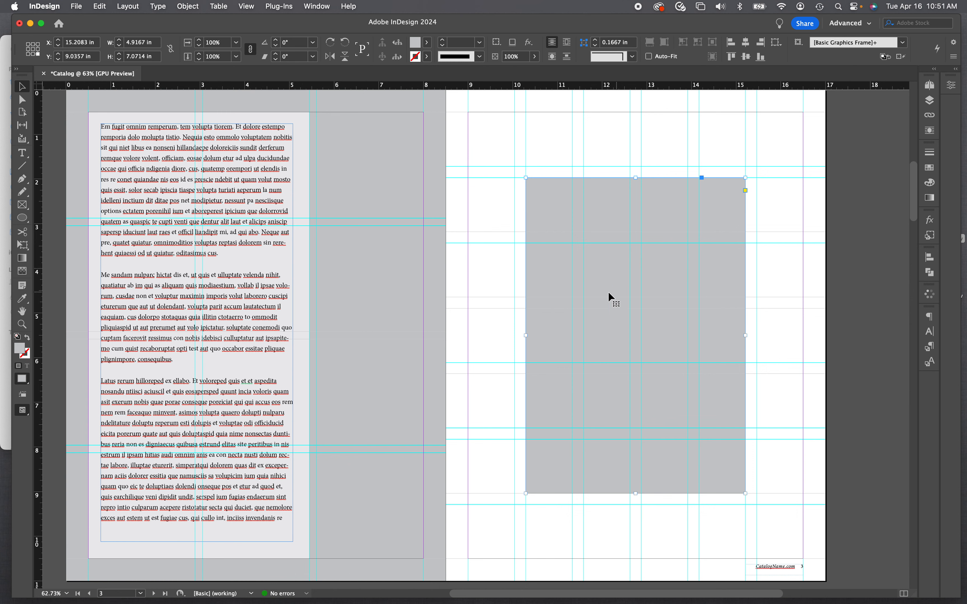
Step: Draw a text frame directly below the grey box, matching its width, and fill it with placeholder text
click(507, 317)
key(t)
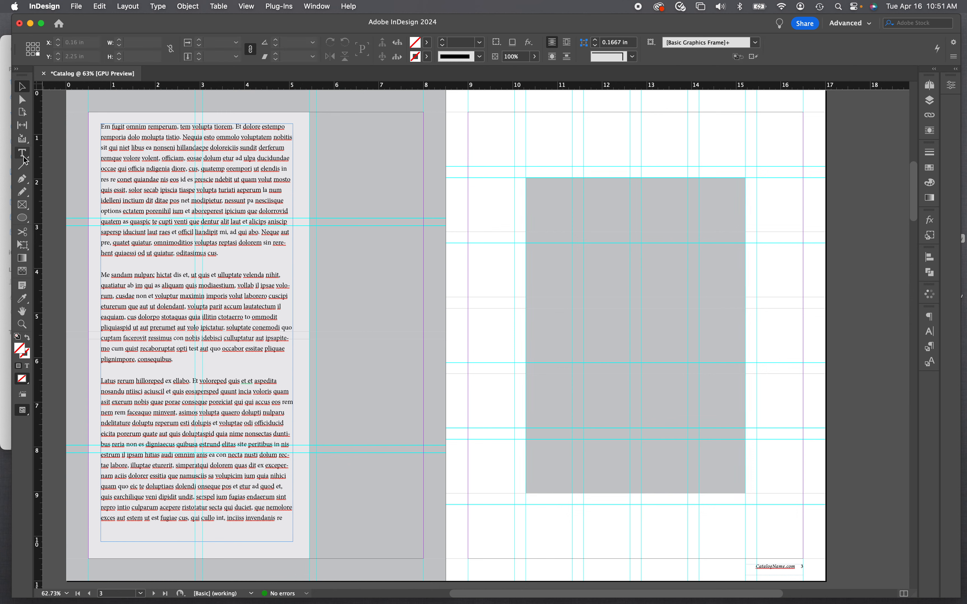
drag(526, 505, 745, 526)
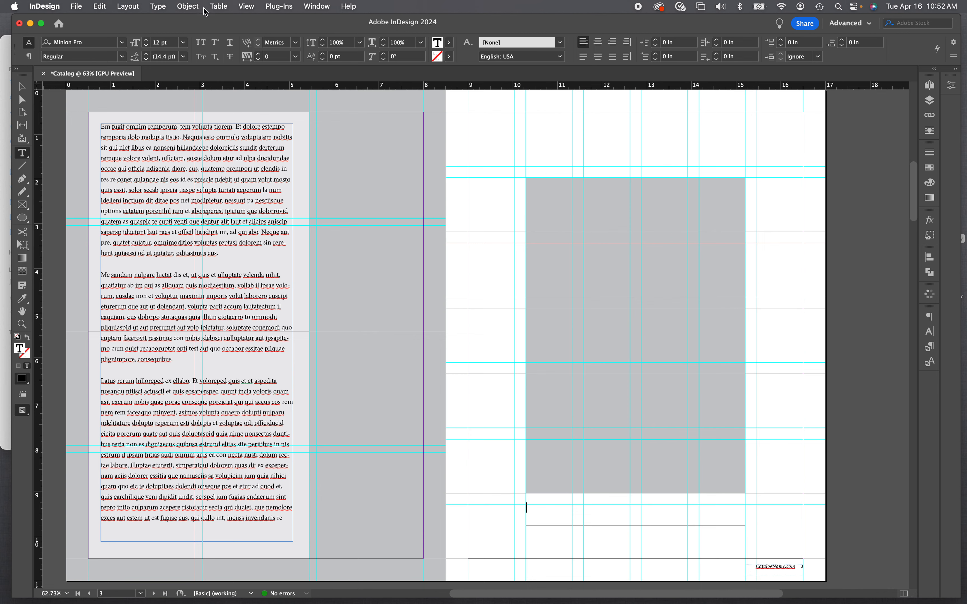
click(158, 7)
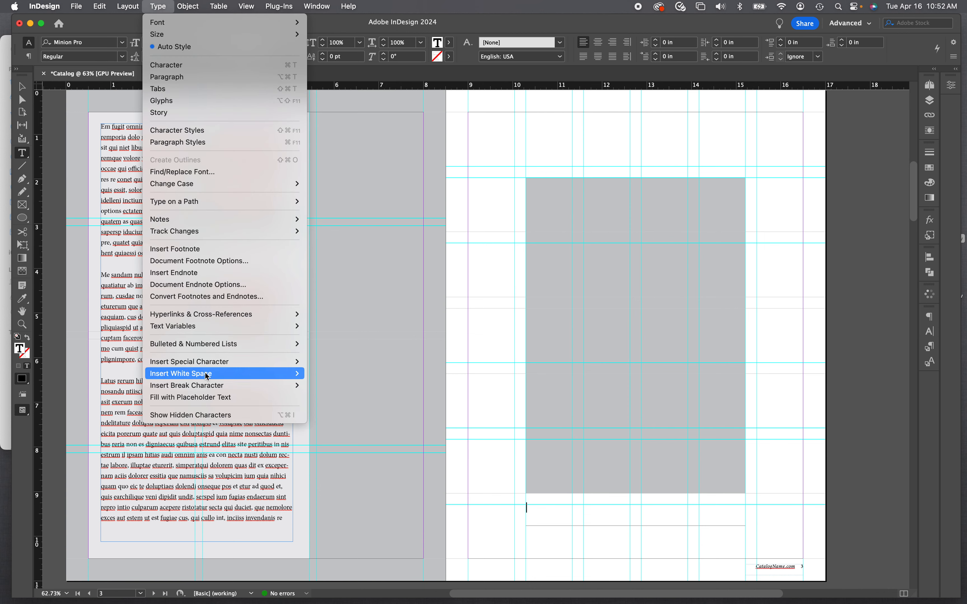
click(212, 397)
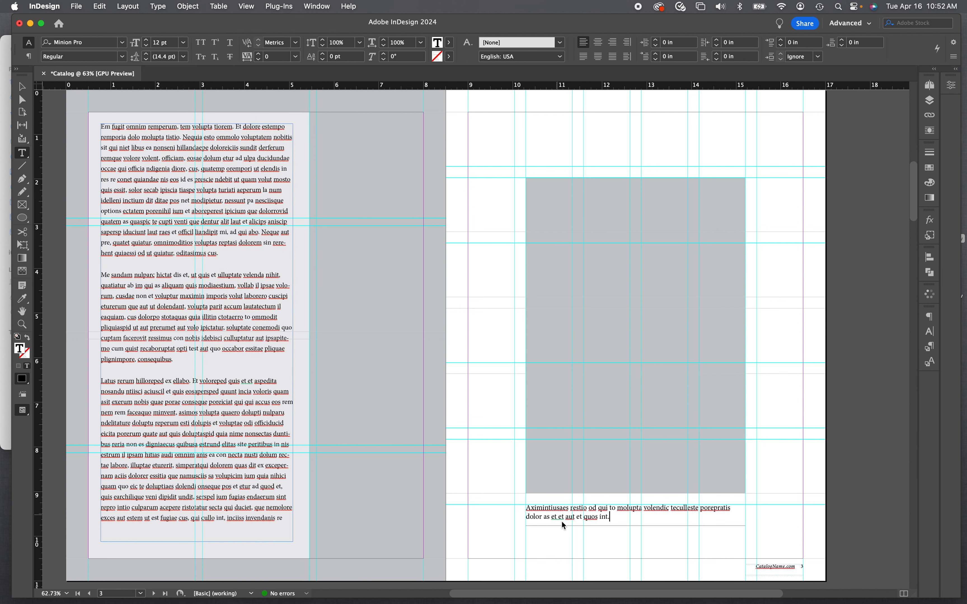
Step: Format all the placeholder text below the grey box as Minion Pro Italic at 8 pt
key(super+a)
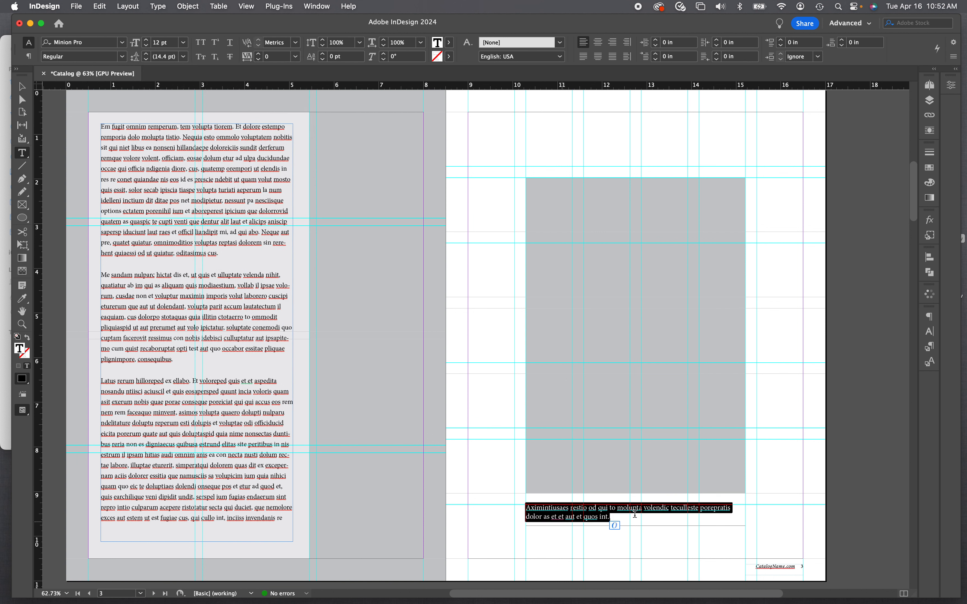
click(932, 336)
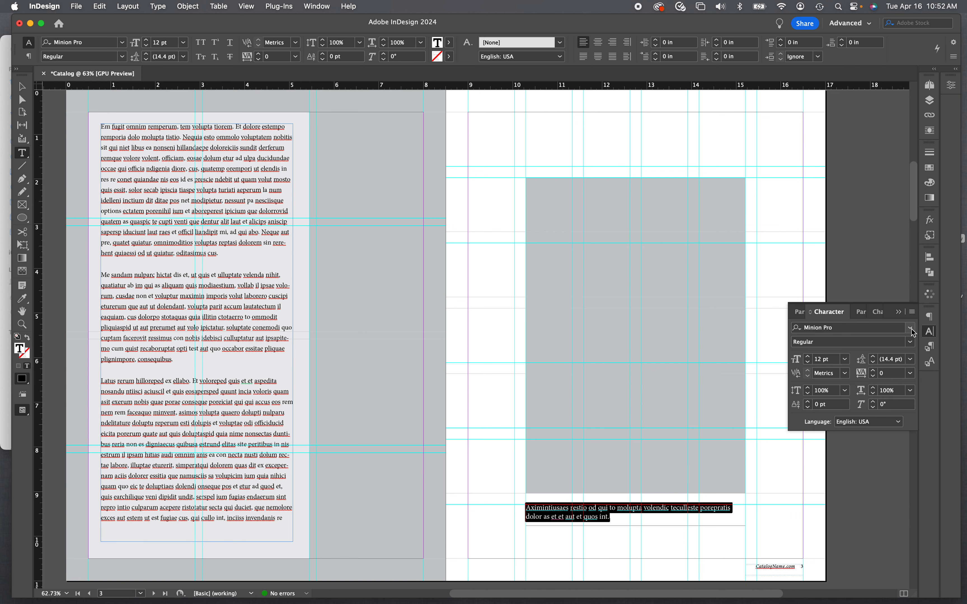
click(911, 342)
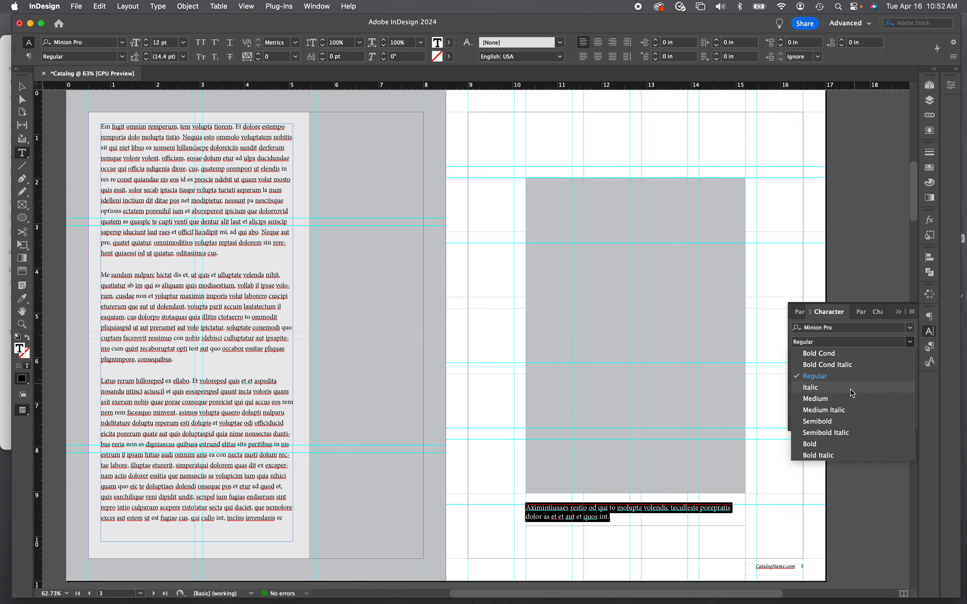
click(838, 391)
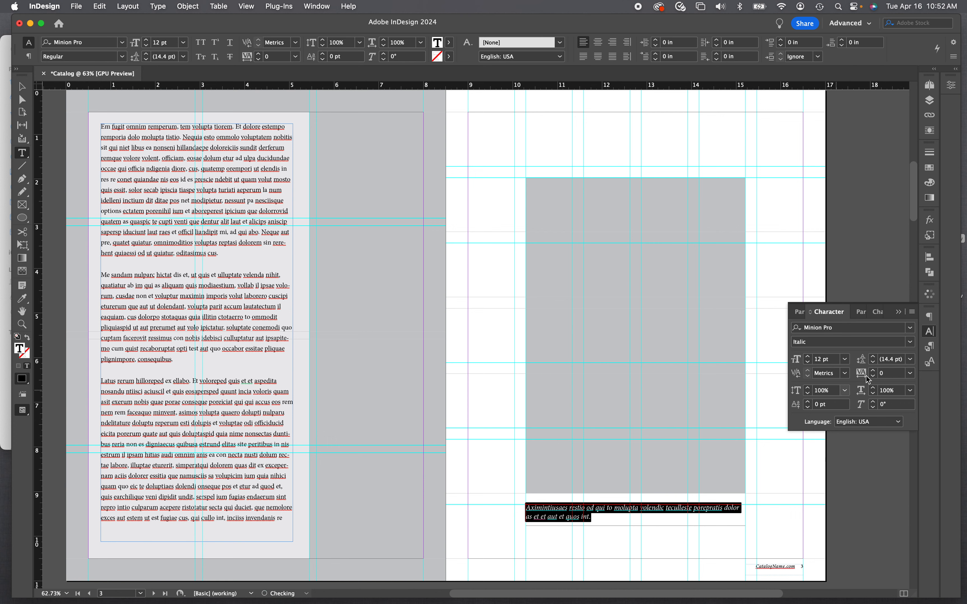
click(846, 361)
click(836, 398)
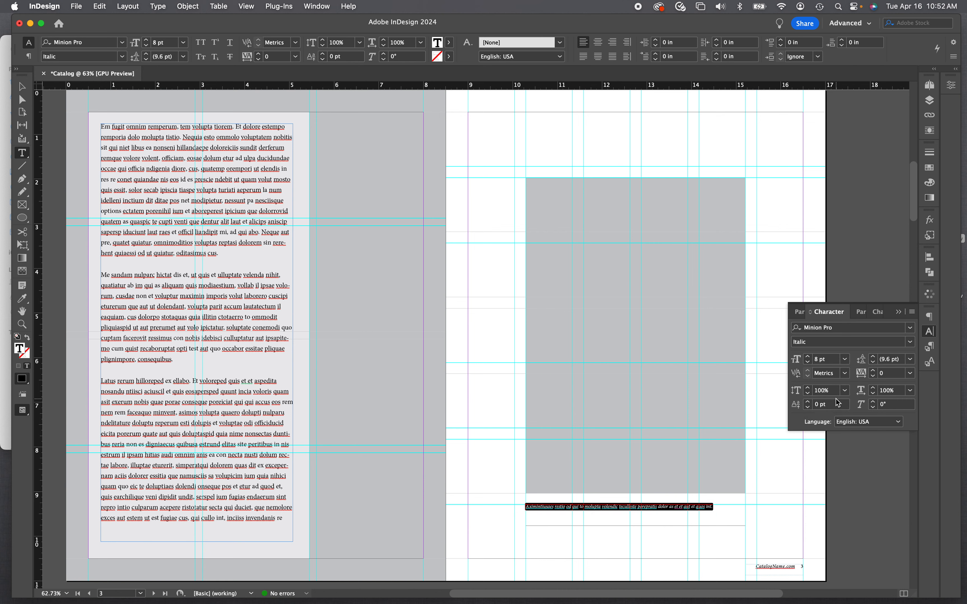
Step: Add the price $14.00 at the end of the caption and select the whole line
click(722, 510)
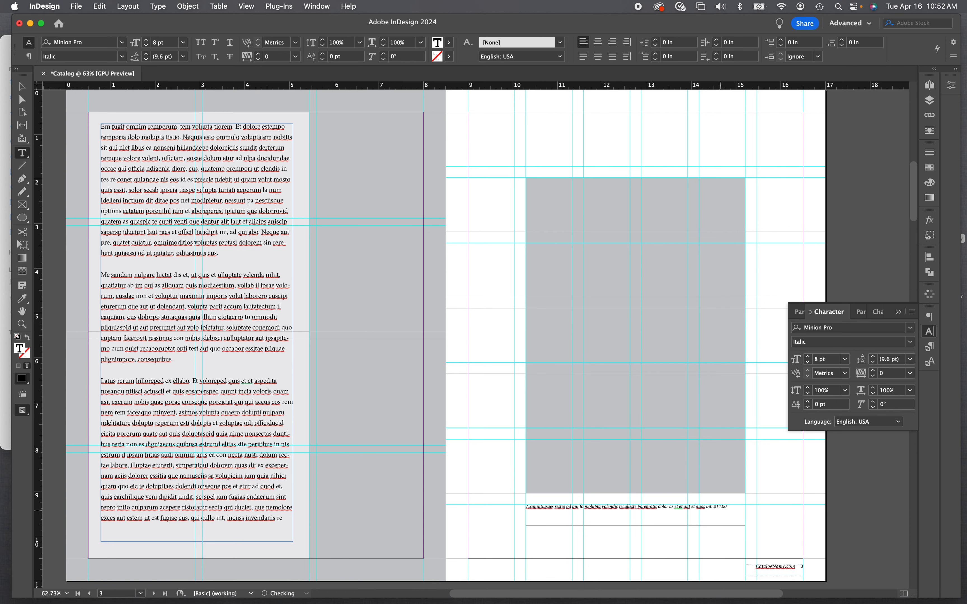
double_click(715, 506)
triple_click(688, 506)
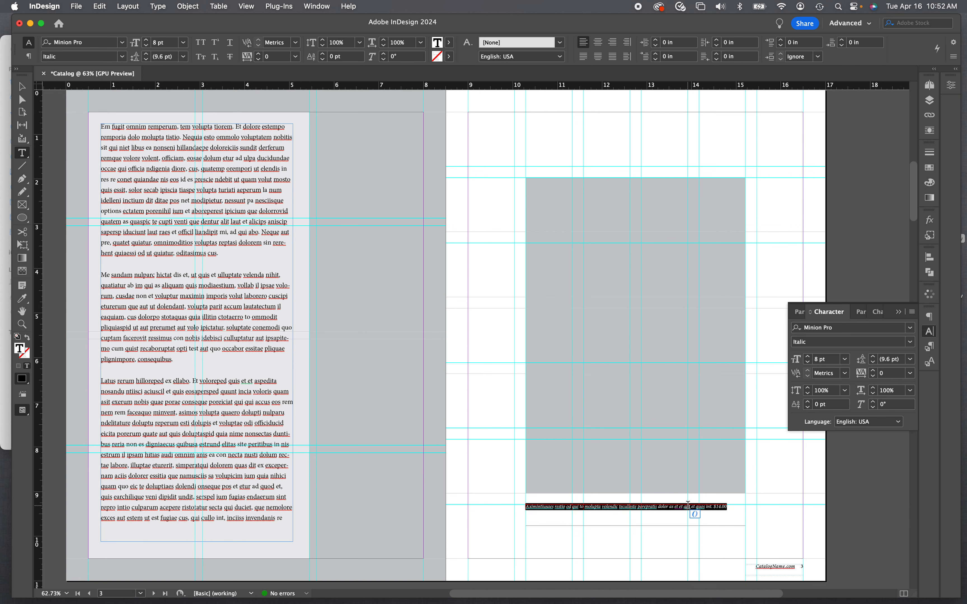
Step: Delete the Caption and Captions tight paragraph styles, replacing both with [Basic Paragraph]
click(930, 347)
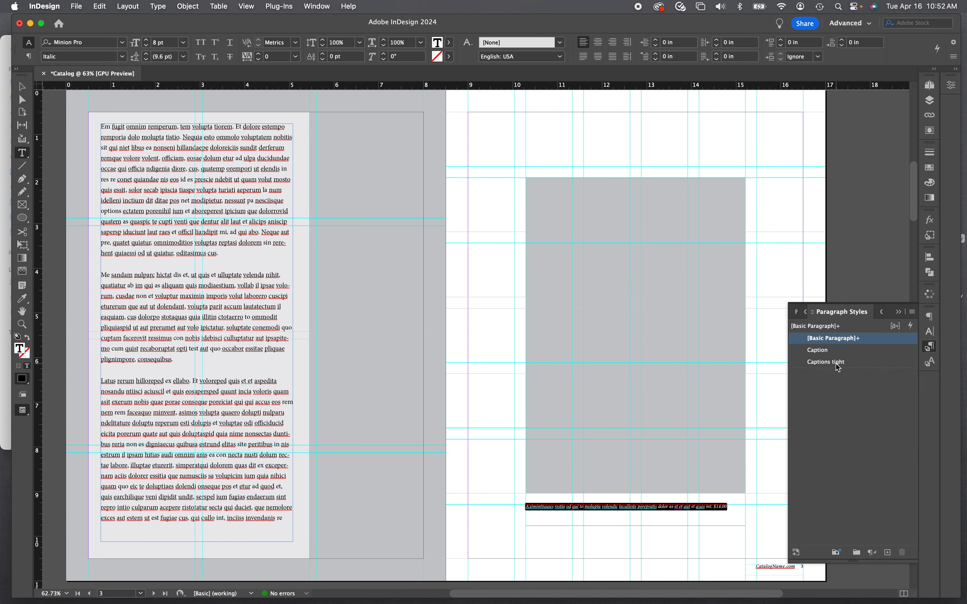
click(826, 351)
click(902, 553)
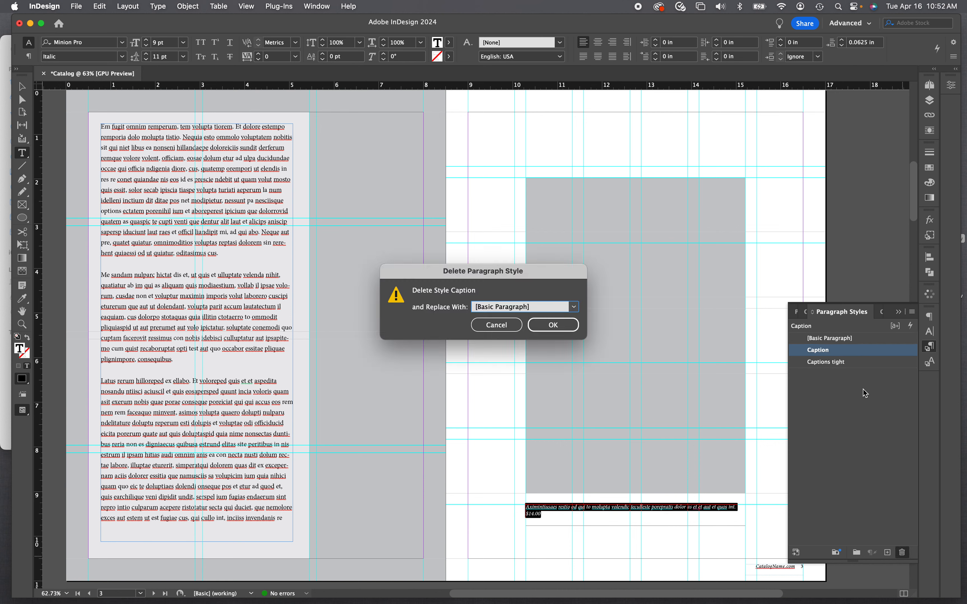
click(557, 324)
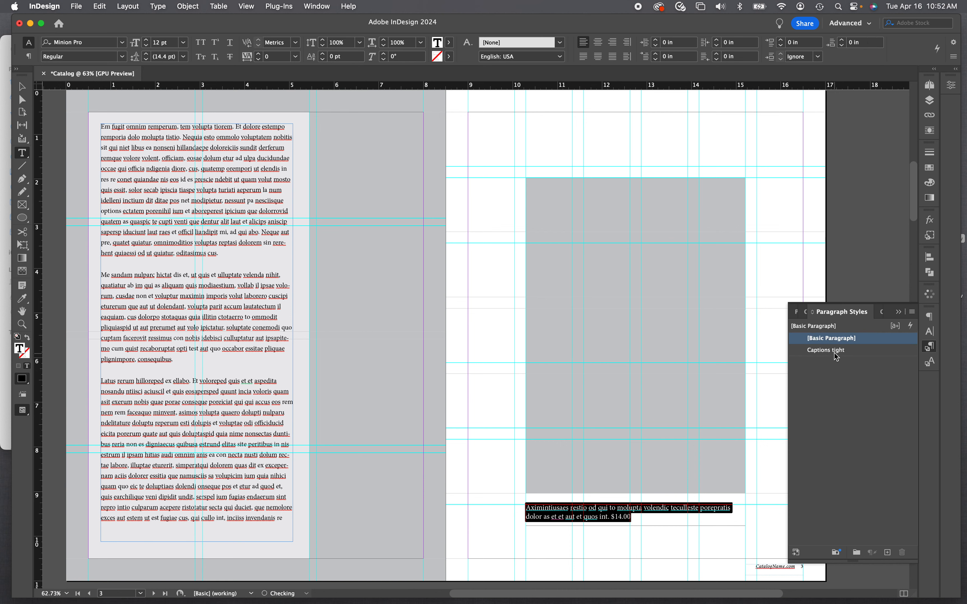
click(834, 352)
click(902, 553)
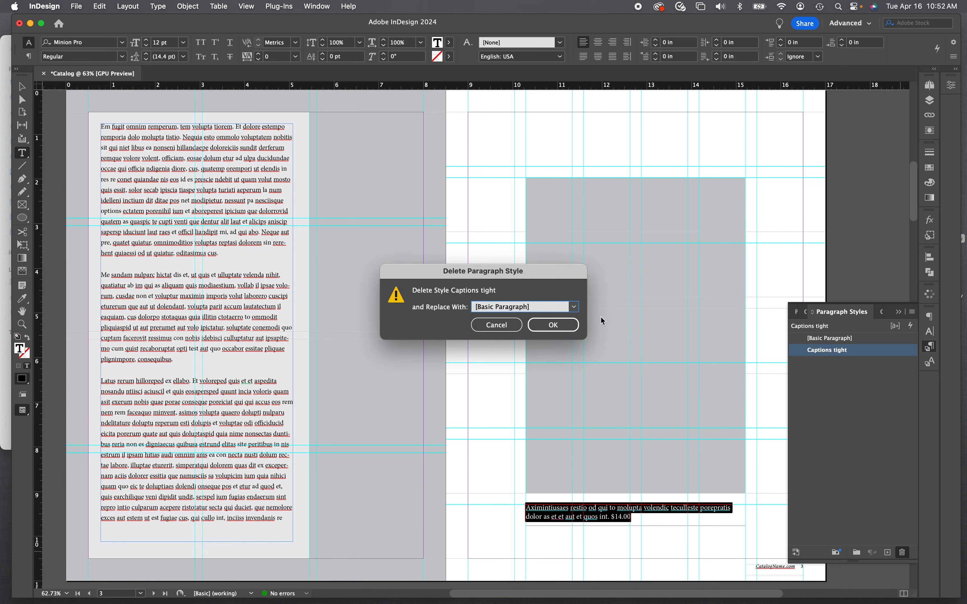
click(556, 328)
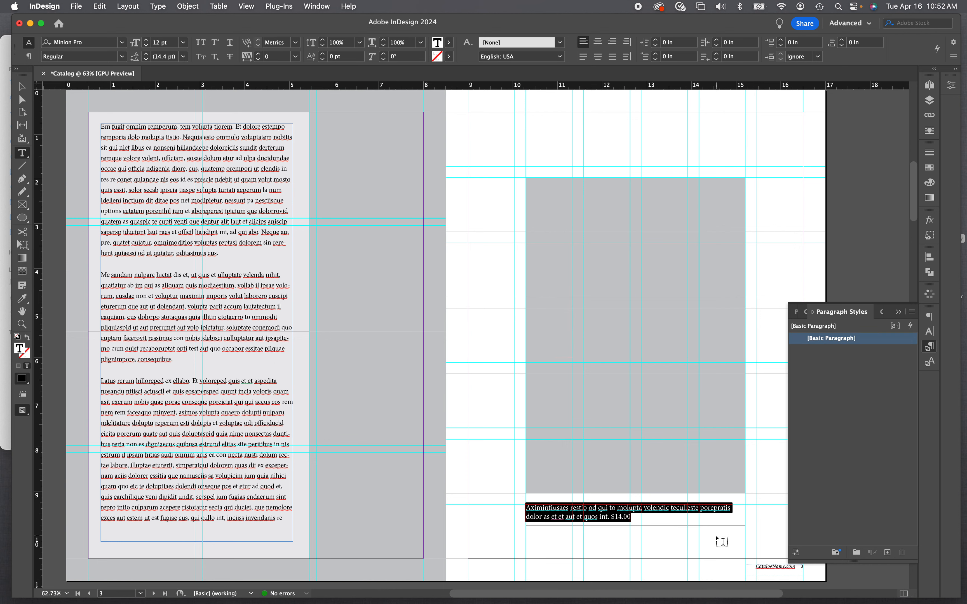
click(899, 313)
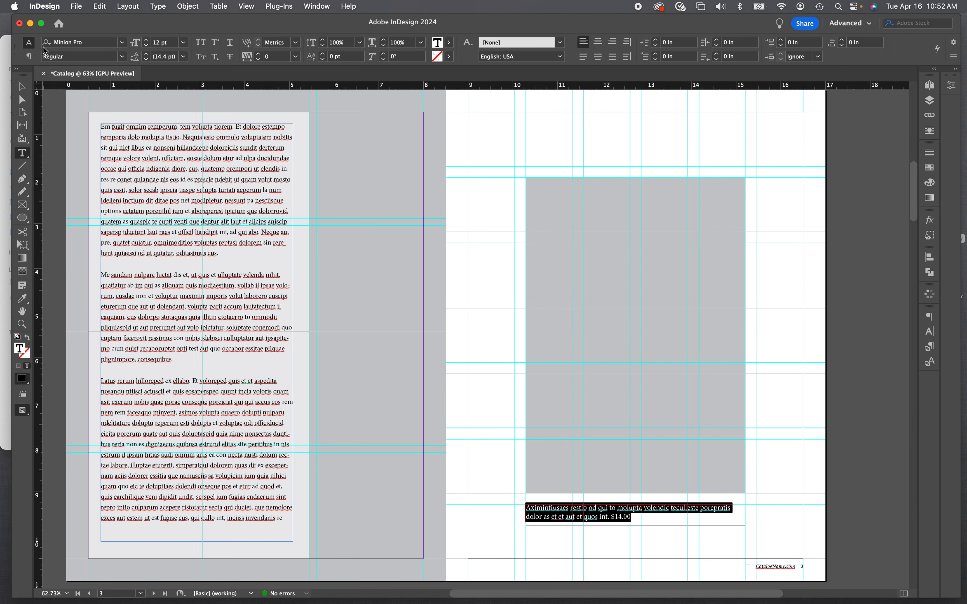
Step: Set the selected caption text, including the price, to Italic at 8 pt
click(122, 56)
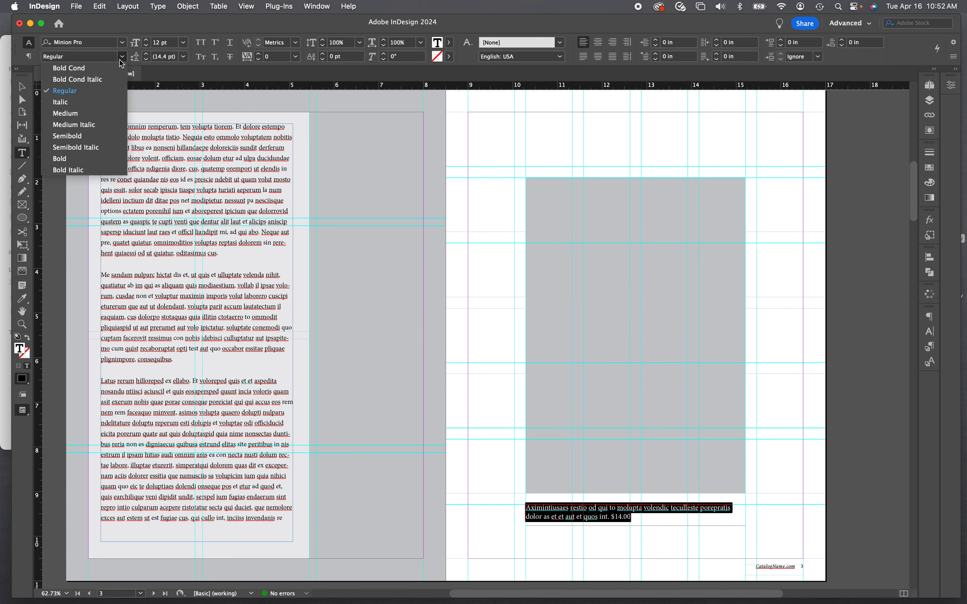
click(92, 103)
click(183, 42)
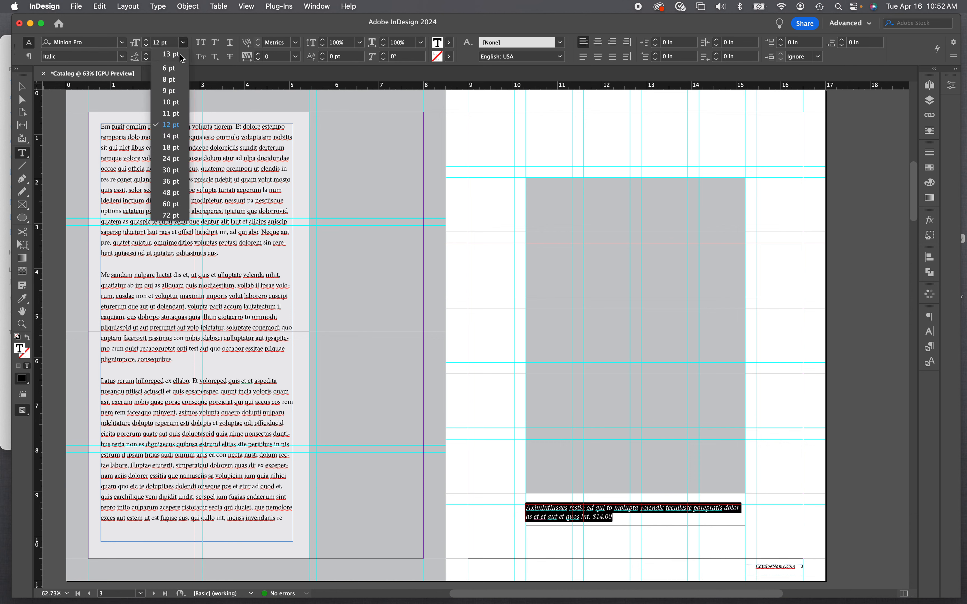
click(169, 79)
click(707, 518)
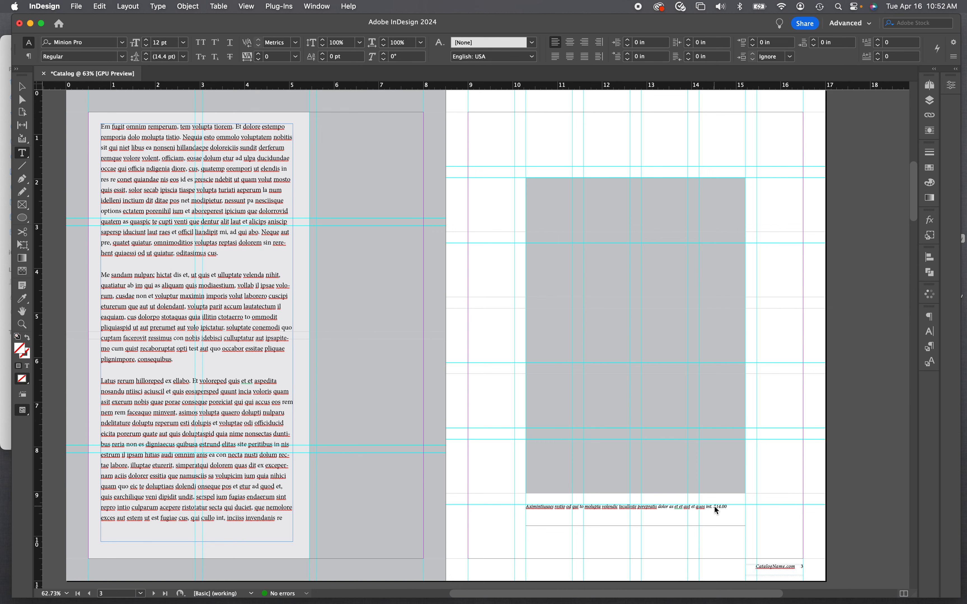
Step: Set only the $14.00 price at the end of the caption to Semibold
drag(714, 507, 728, 507)
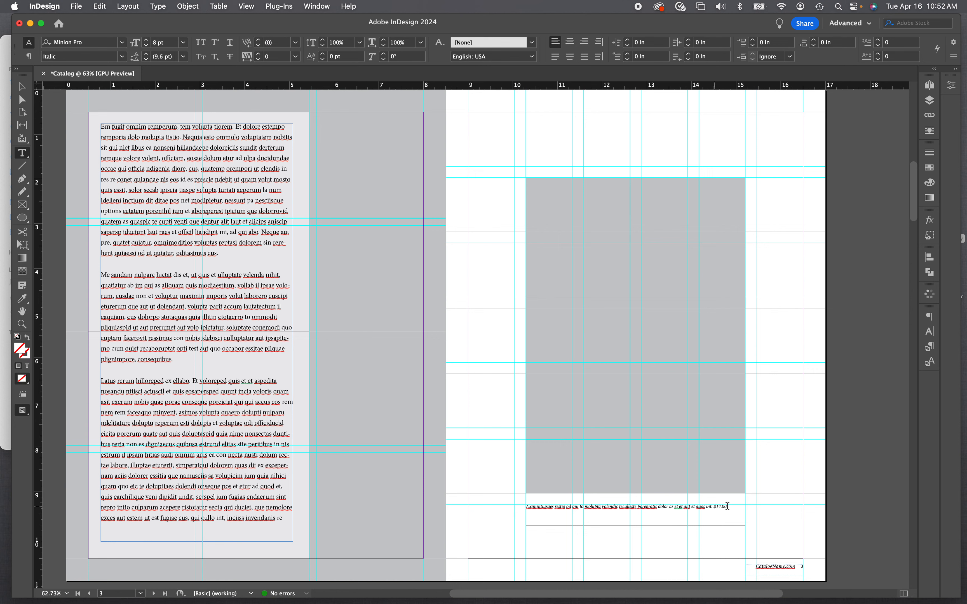
click(122, 57)
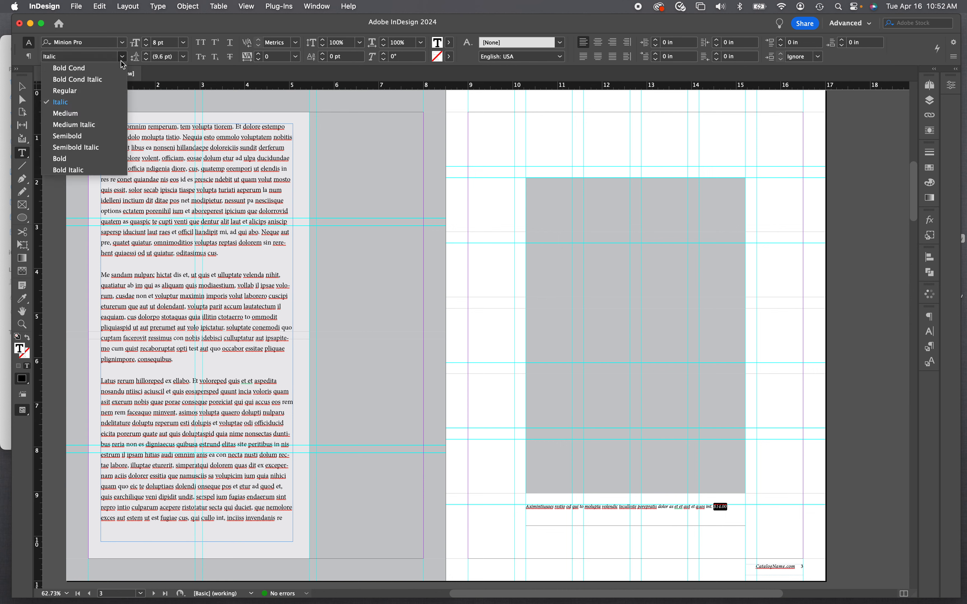
click(100, 137)
Step: Create a paragraph style from the italic part of the caption and name it Caption
click(618, 508)
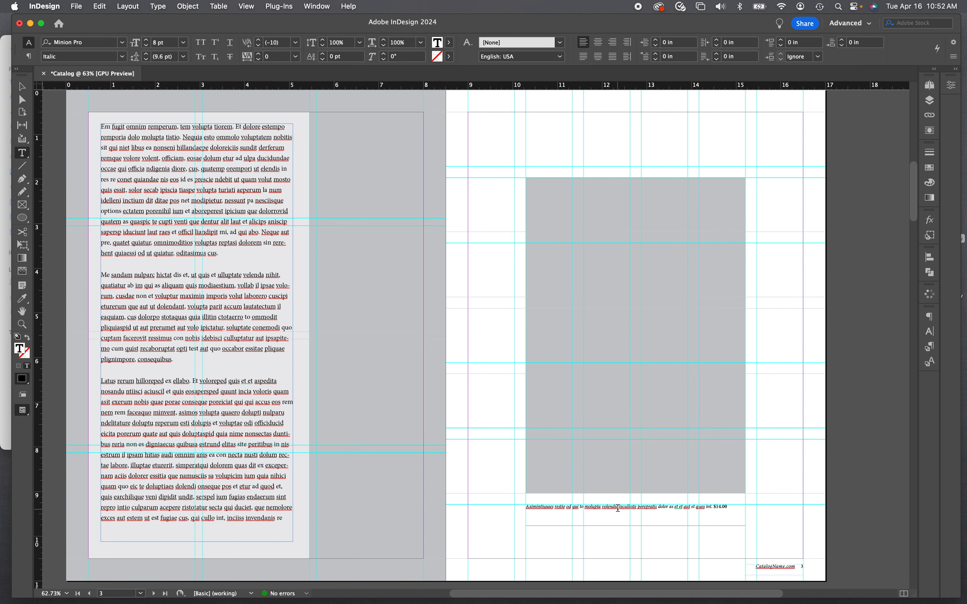
drag(618, 508, 572, 508)
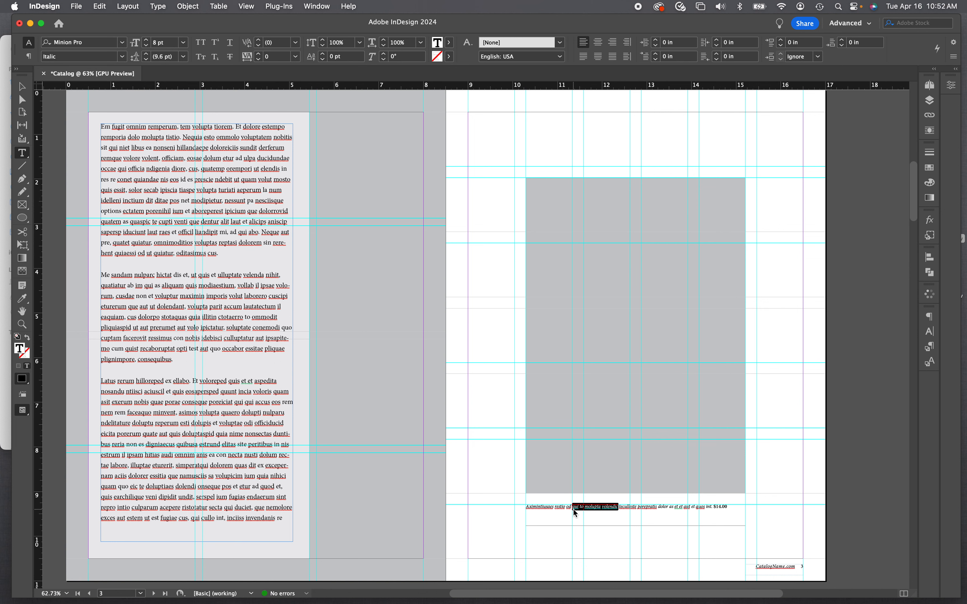
click(932, 348)
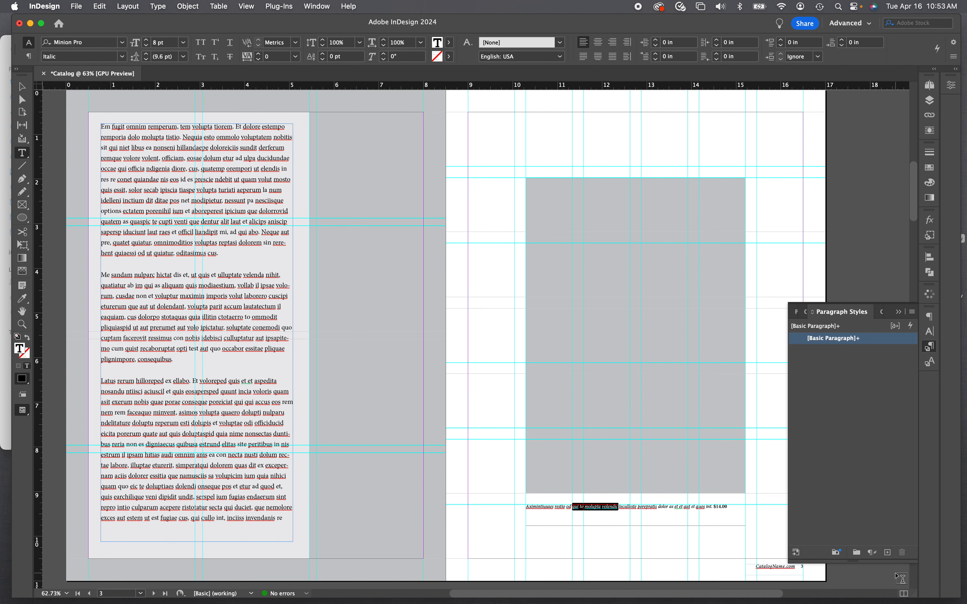
click(888, 553)
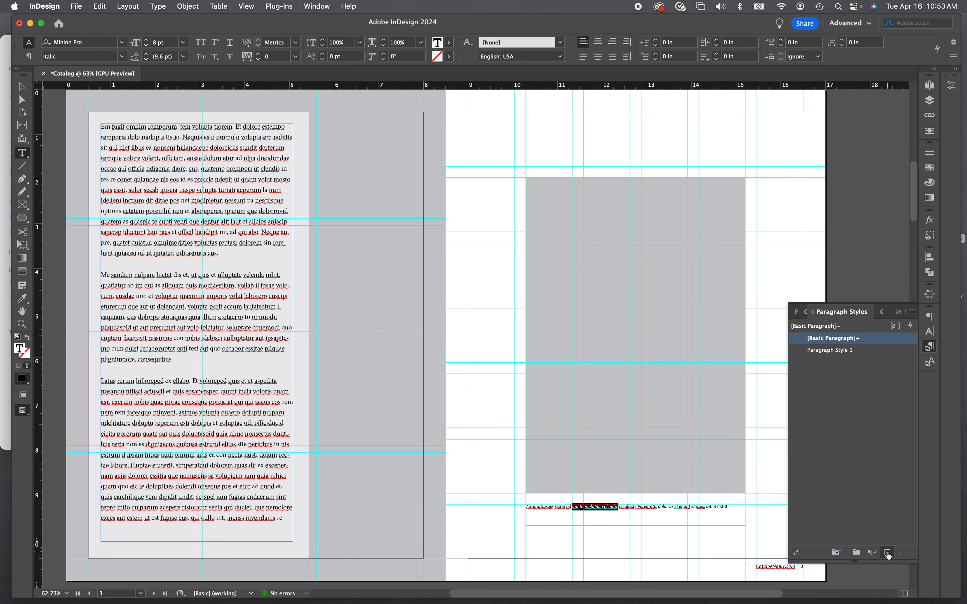
double_click(834, 353)
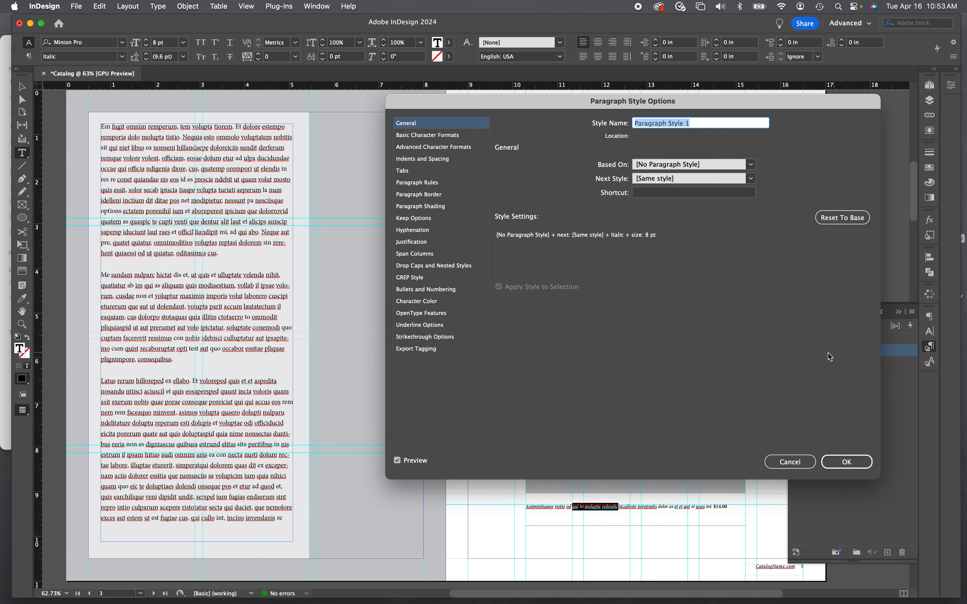
text(Caption)
click(849, 462)
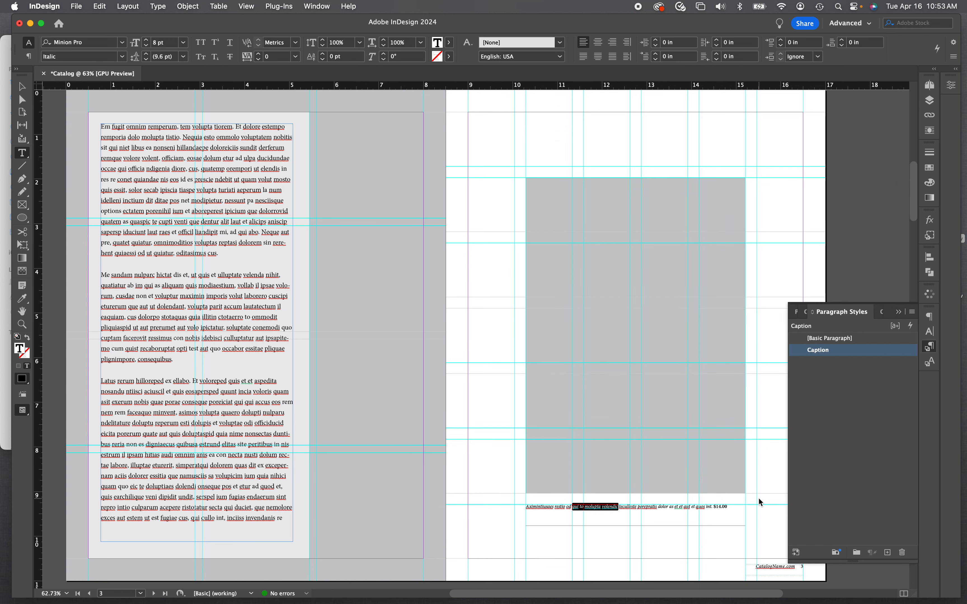
Step: Select the $14.00 price and delete the existing Prices and Letters character style
drag(714, 507, 733, 506)
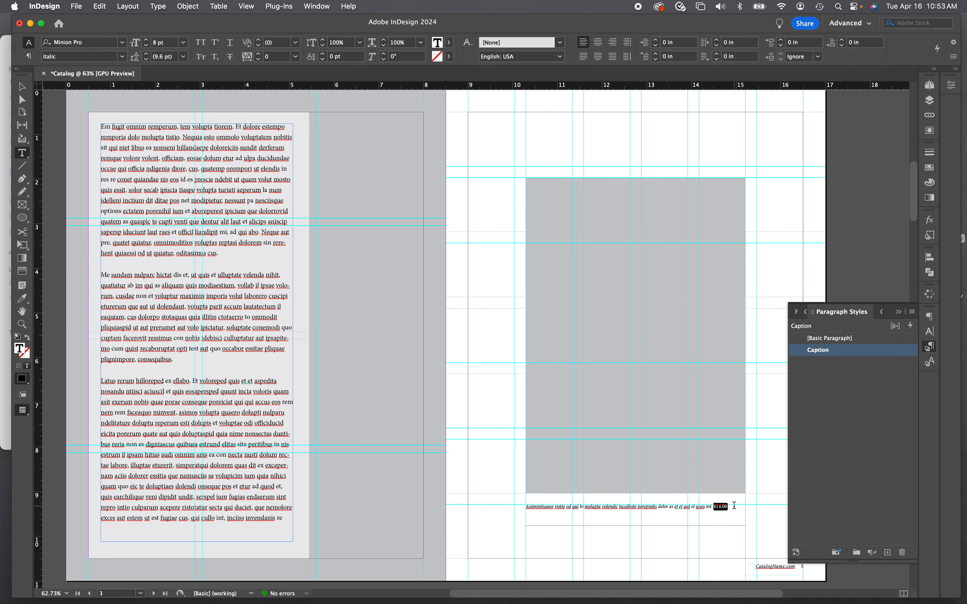
click(931, 364)
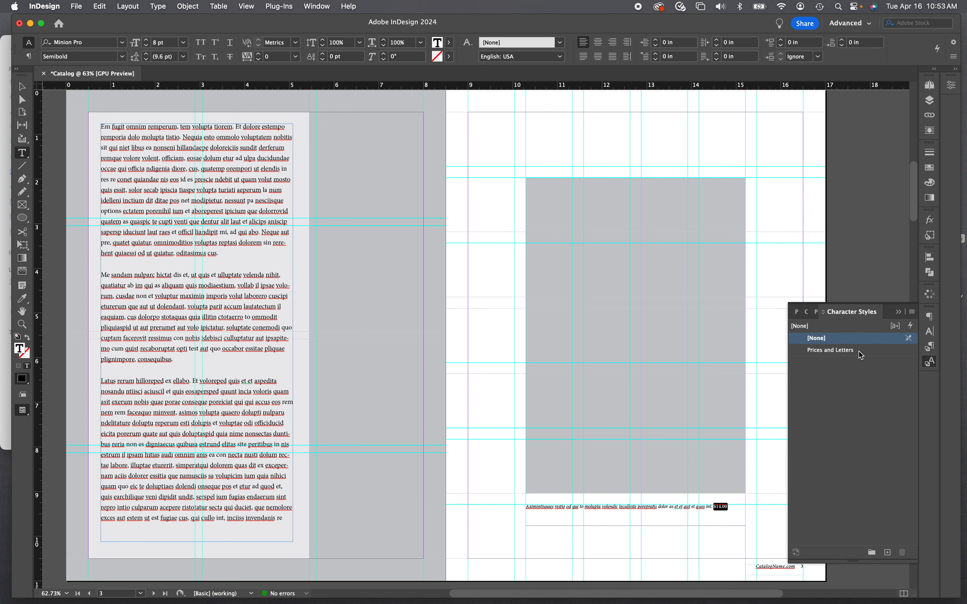
click(849, 354)
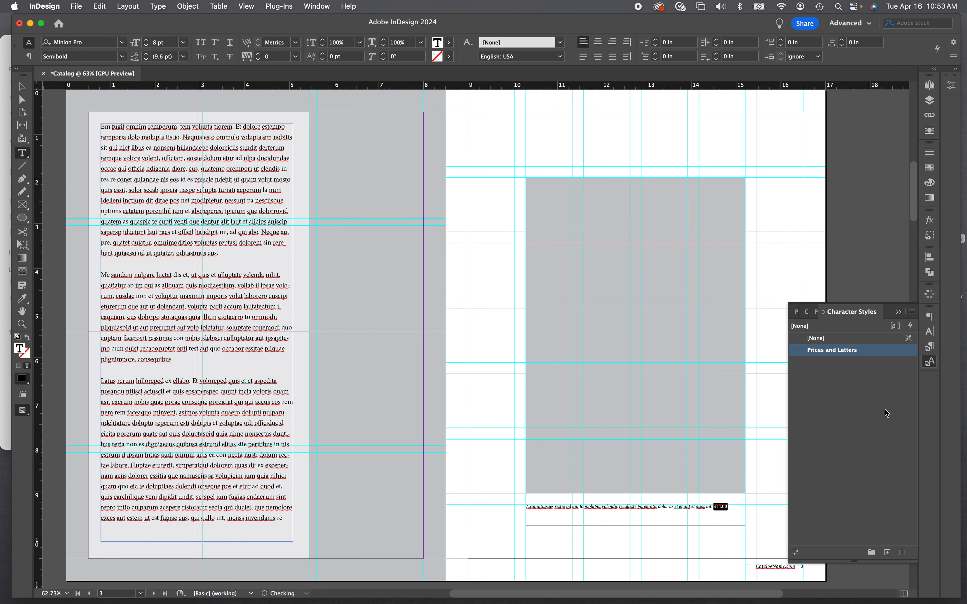
click(904, 554)
click(556, 333)
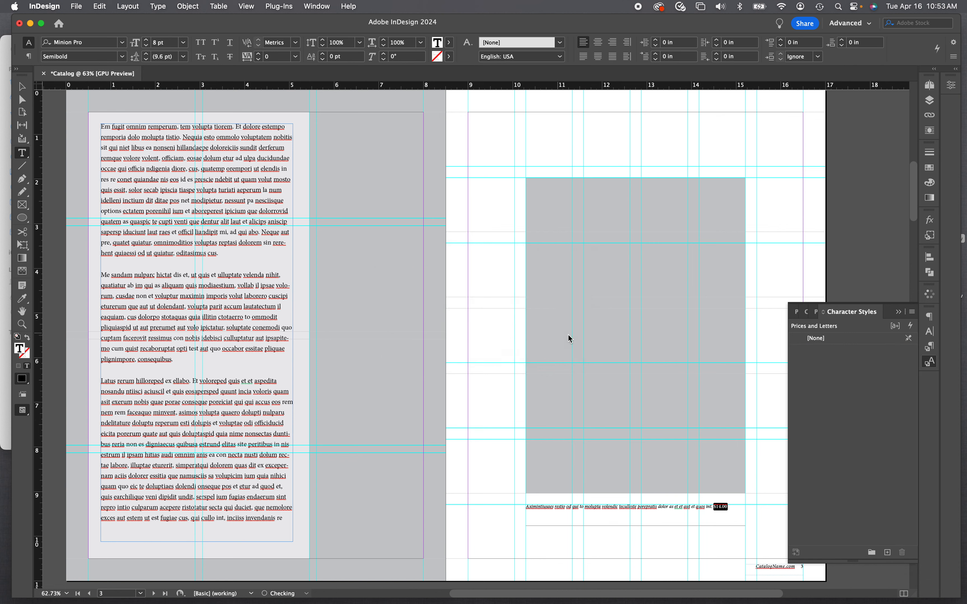
Step: Create a character style from the selected semibold price and name it prices and letters
click(888, 553)
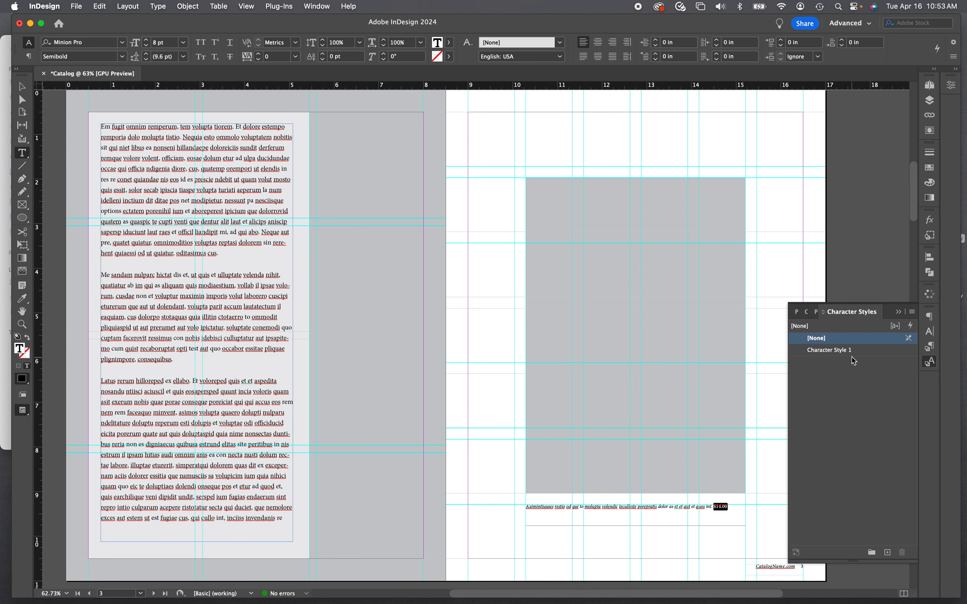
double_click(841, 353)
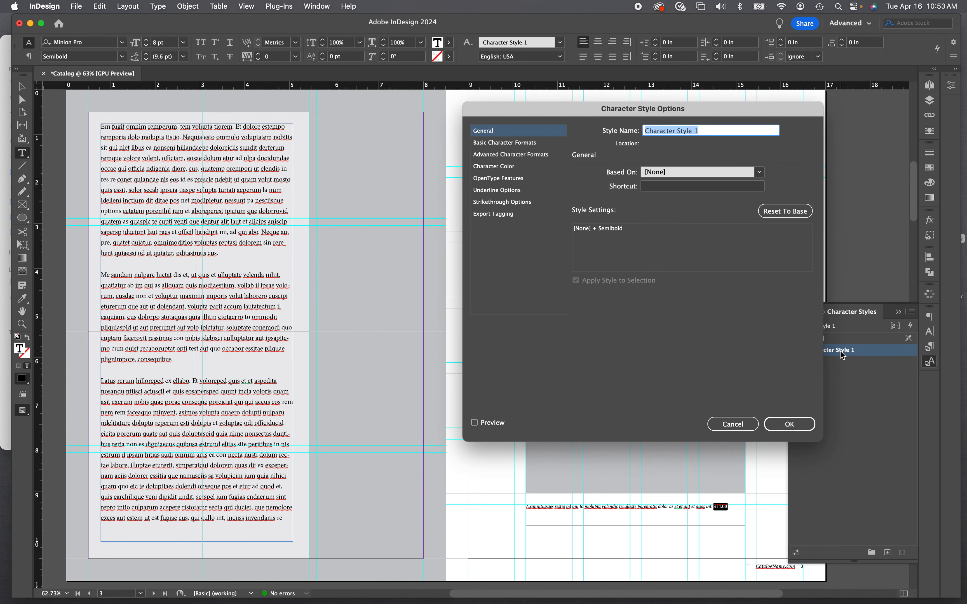
text(prices and letters)
key(Return)
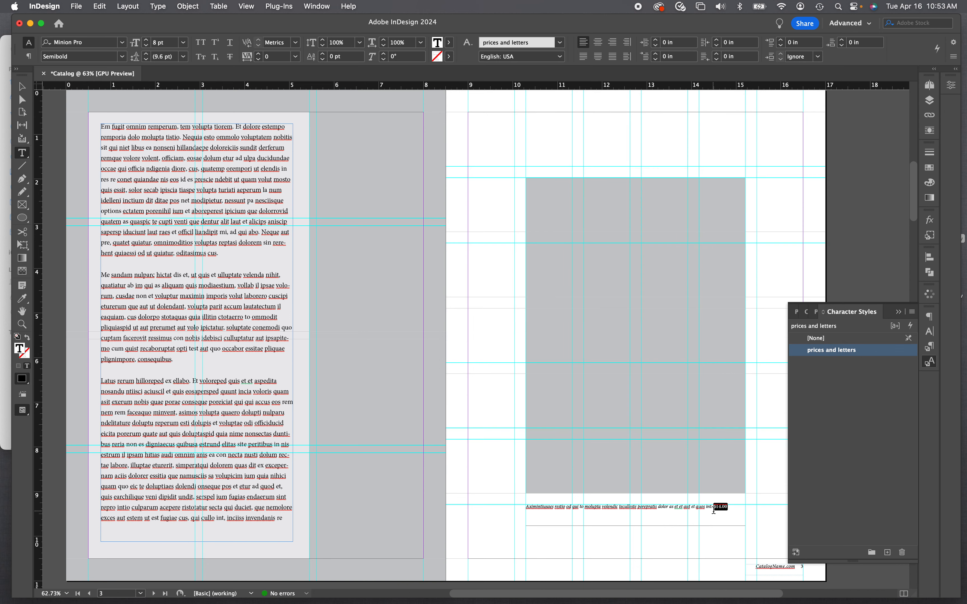
Step: Examine which paragraph style the italic caption uses and which character style the $14.00 price uses
key(super+shift+a)
click(22, 324)
drag(643, 510, 747, 549)
drag(665, 593, 700, 592)
click(20, 156)
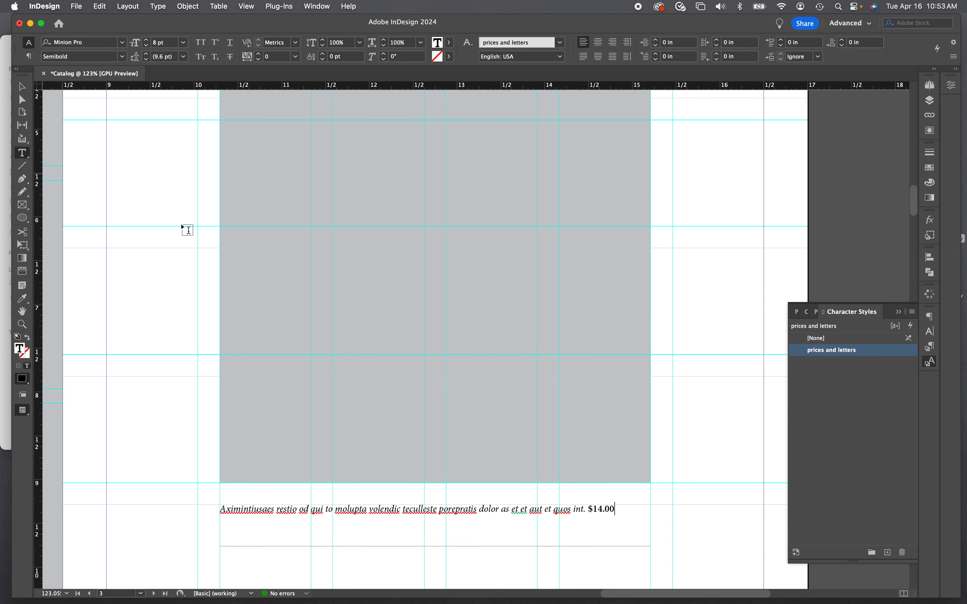
click(562, 509)
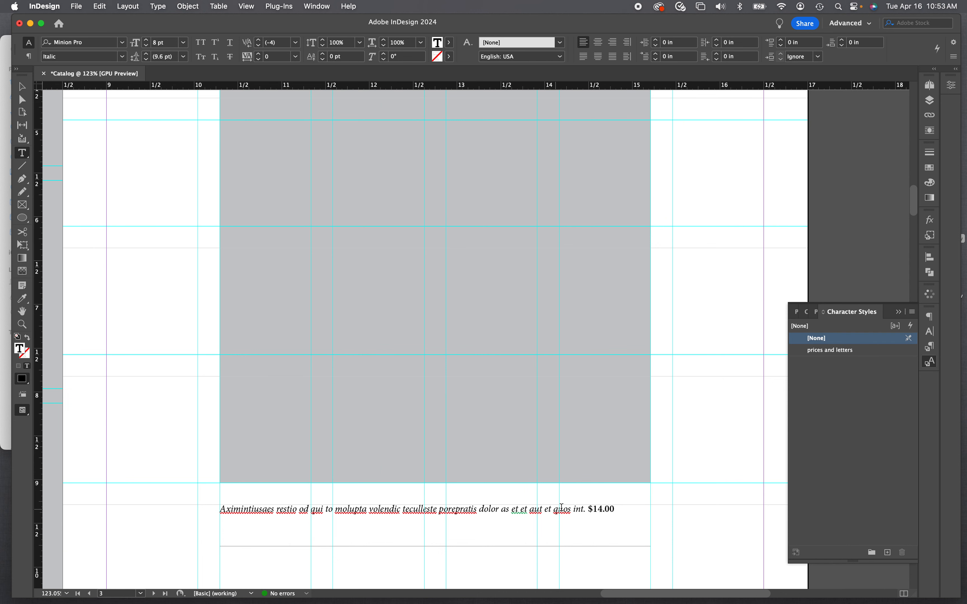
click(931, 348)
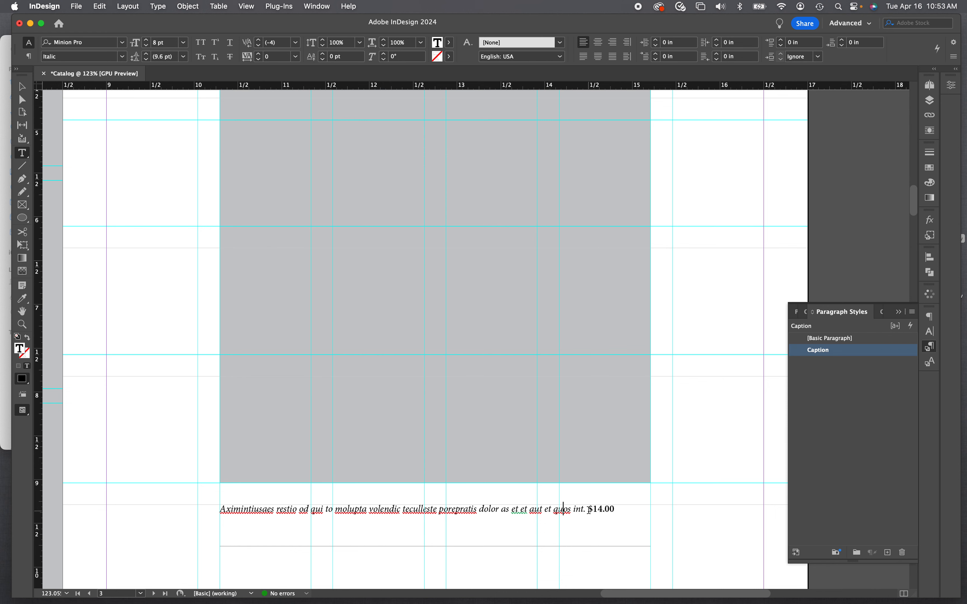
drag(589, 510, 615, 512)
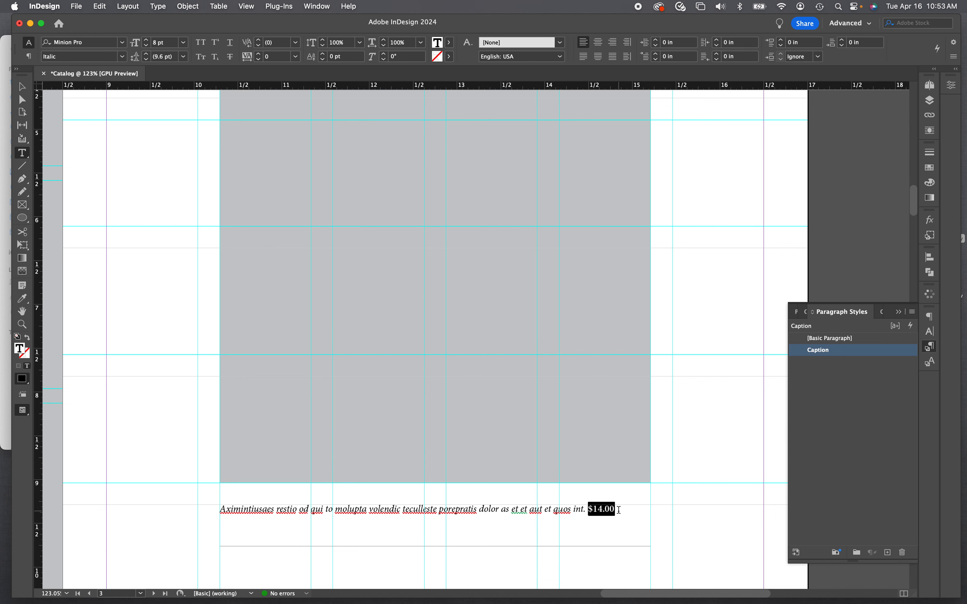
click(931, 364)
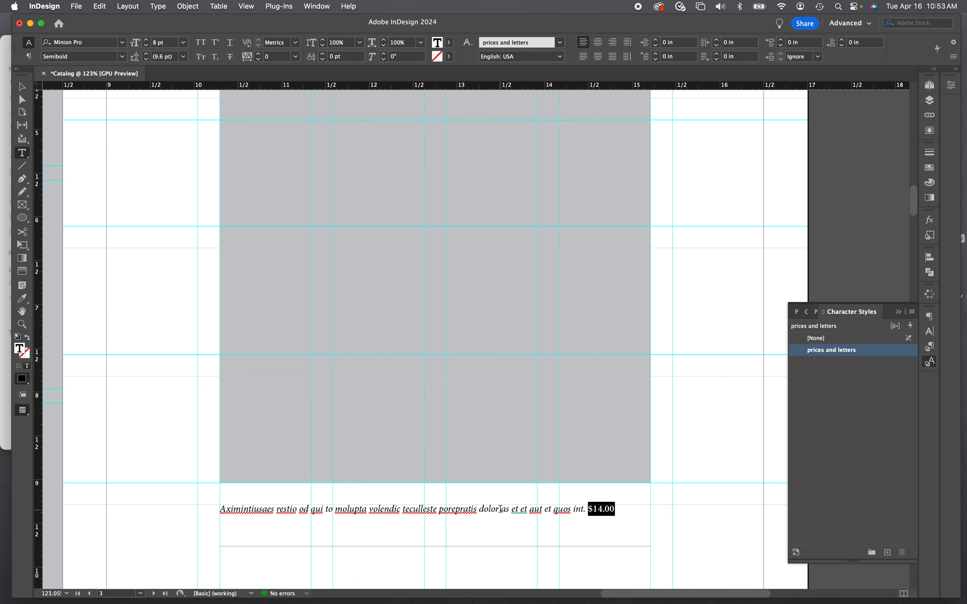
Step: Try the prices and letters character style on the caption word "dolor" and undo it
drag(502, 510, 479, 510)
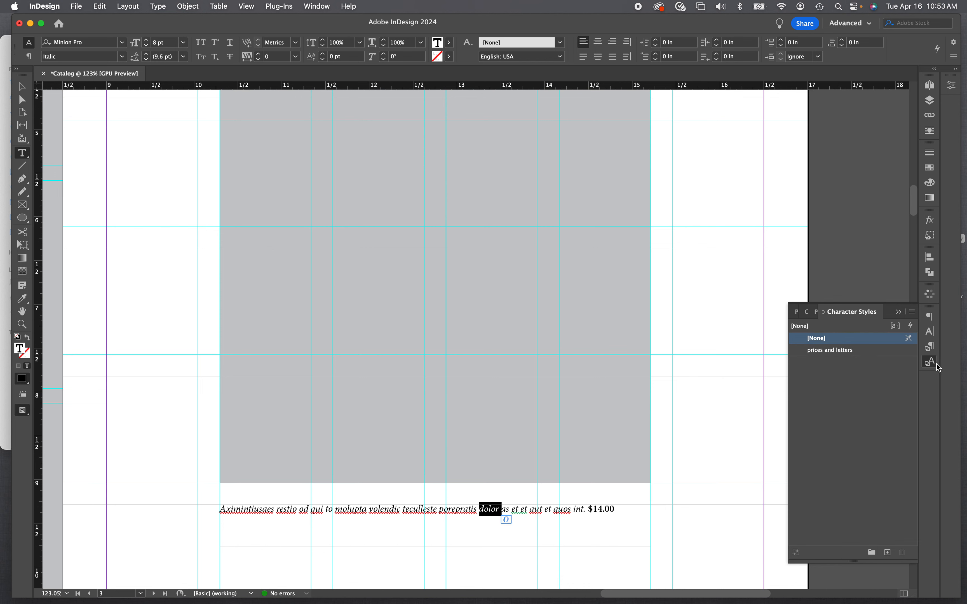
click(855, 352)
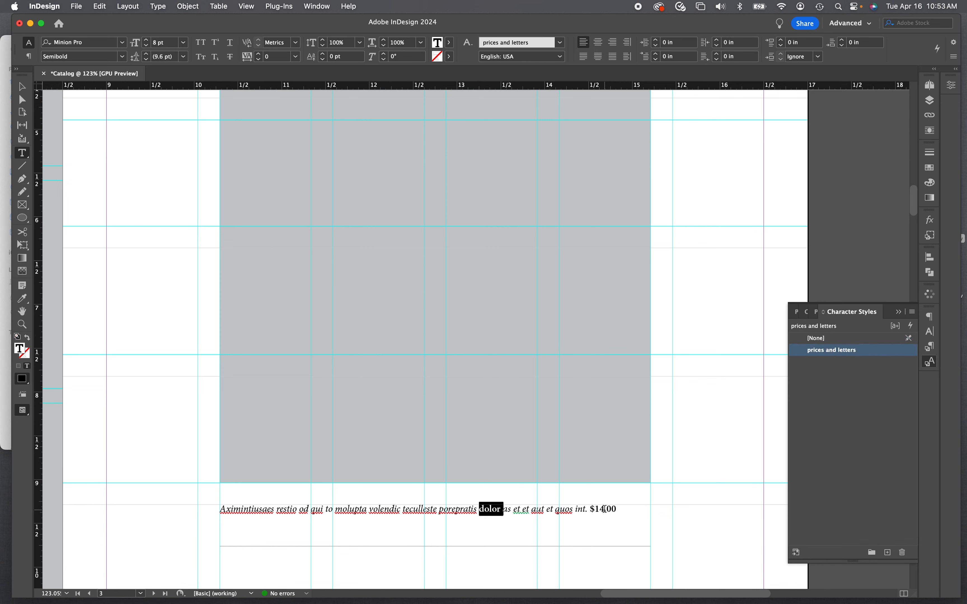
key(super+z)
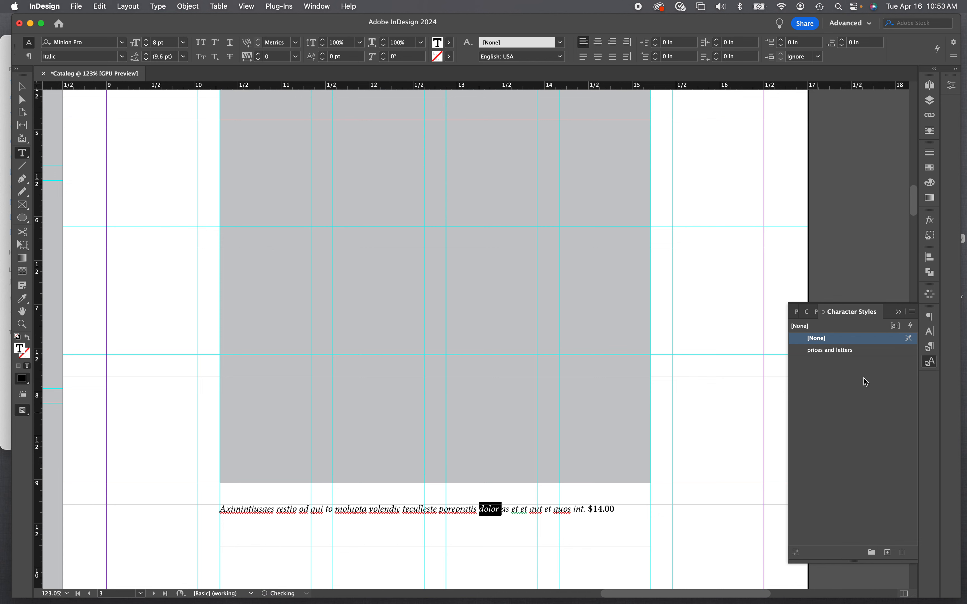
Step: Copy the grey image frame and its caption from page 3 and paste them onto the page 4–5 spread
click(900, 317)
key(super+0)
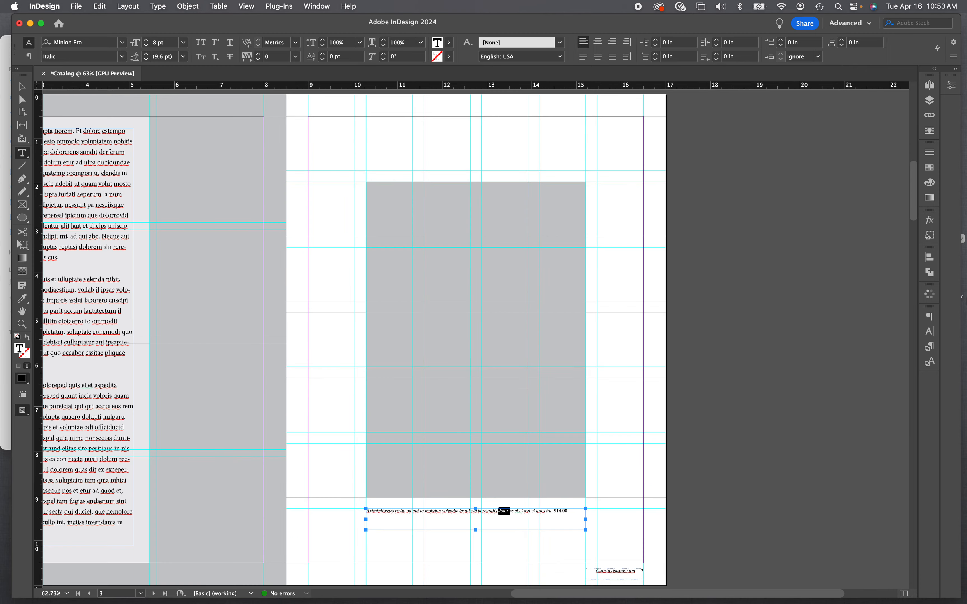
click(22, 87)
click(641, 267)
scroll(640, 268, down, 2)
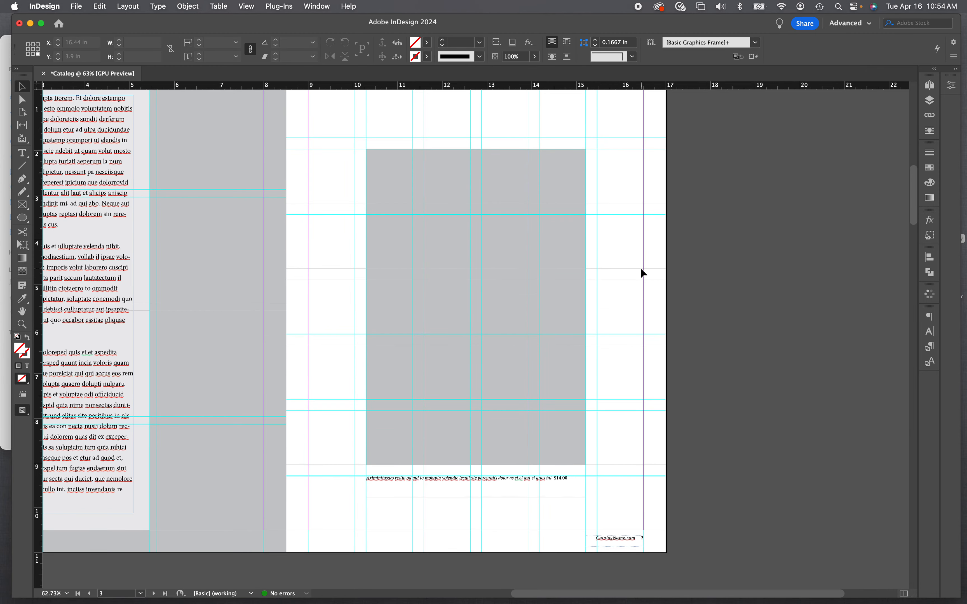
click(549, 302)
shift+click(437, 487)
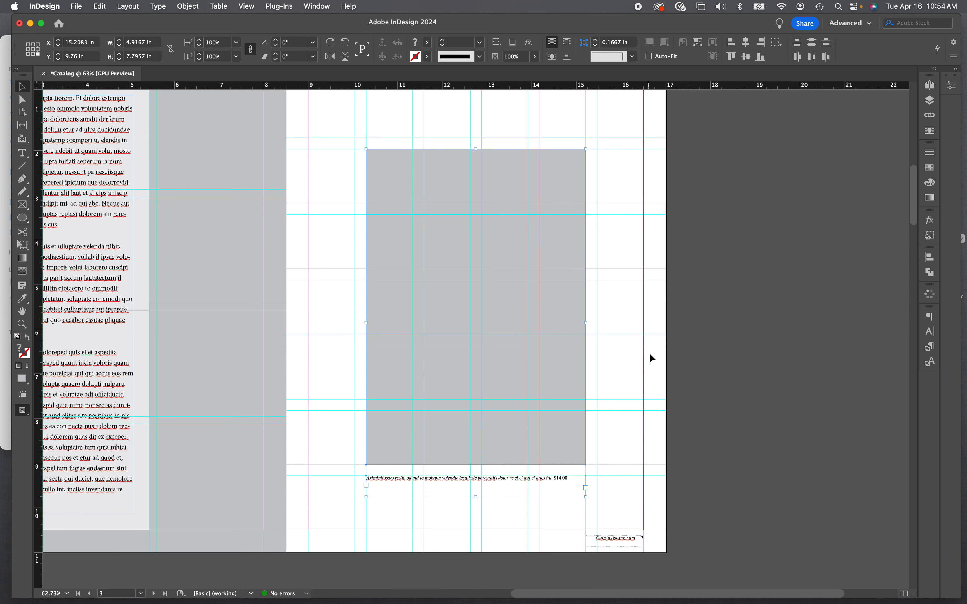
scroll(650, 348, down, 15)
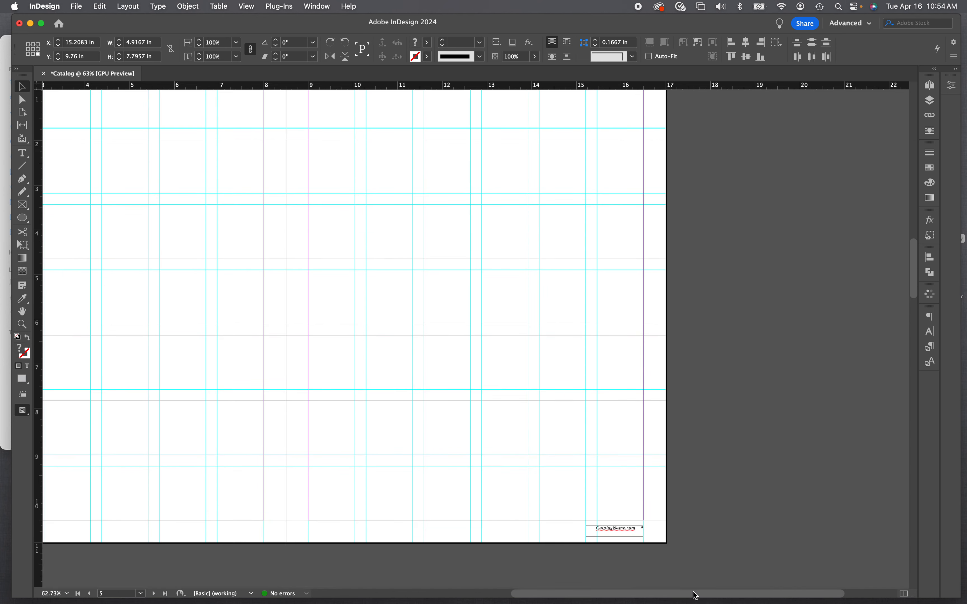
scroll(675, 548, left, 5)
scroll(653, 495, up, 3)
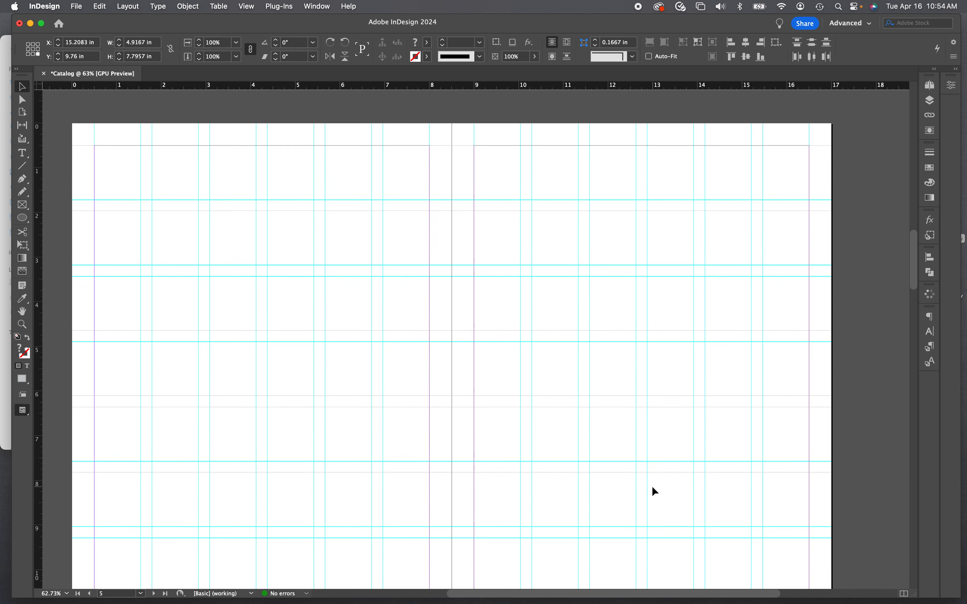
scroll(652, 485, down, 1)
key(super+v)
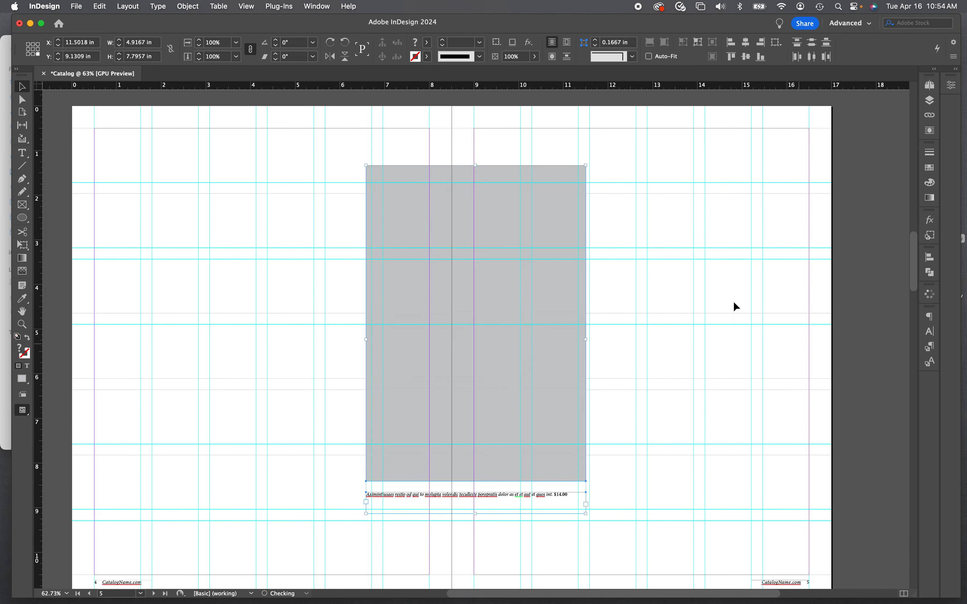
Step: Move the caption to page 5 and fit the grey frame into page 4's upper-left margin corner at about 2.33 by 2.68 in
drag(411, 499, 589, 505)
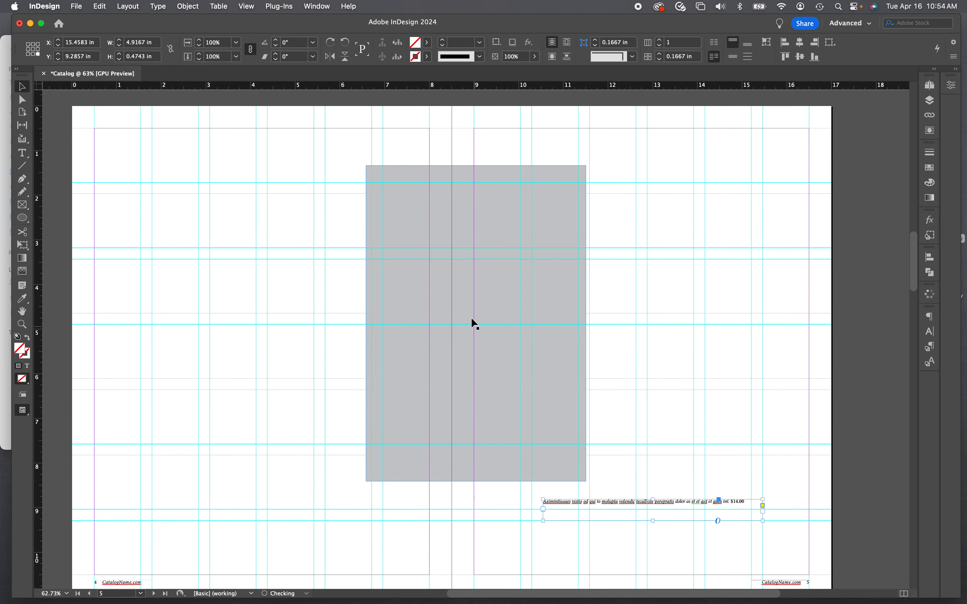
drag(470, 320, 200, 283)
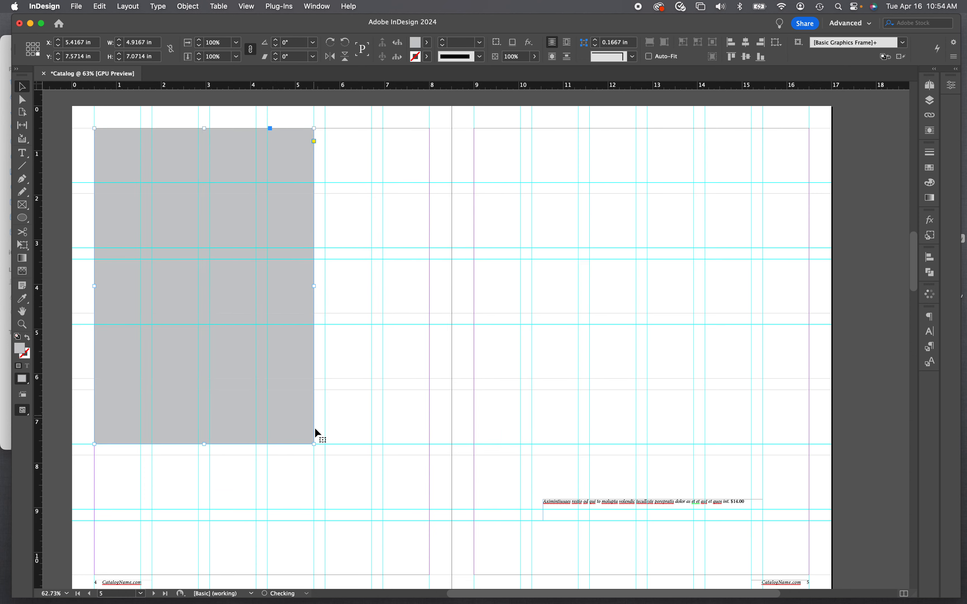
drag(313, 444, 197, 246)
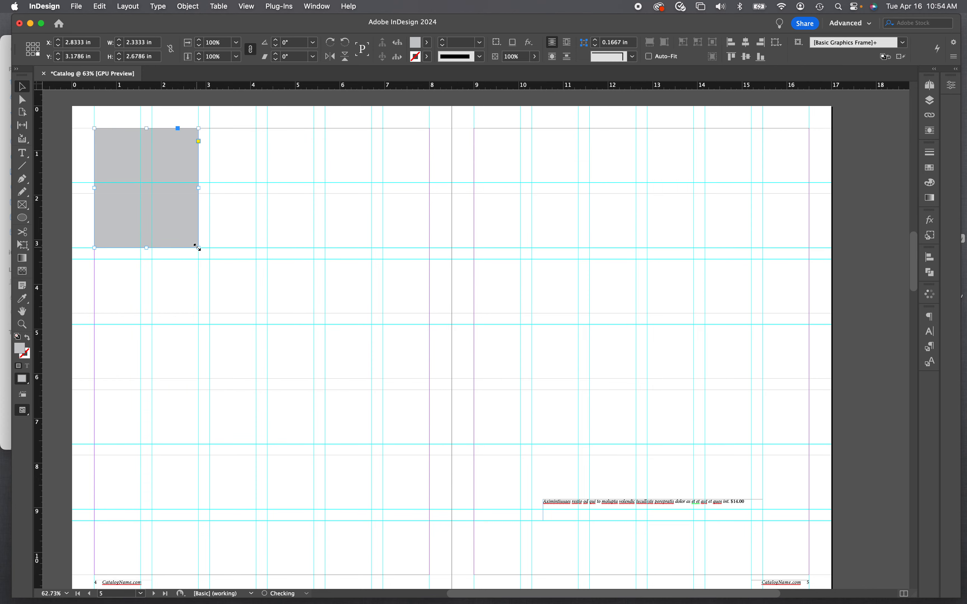
click(280, 240)
Step: Draw a circle about 0.18 in across inside the lower-left corner of page 4's grey frame
click(23, 324)
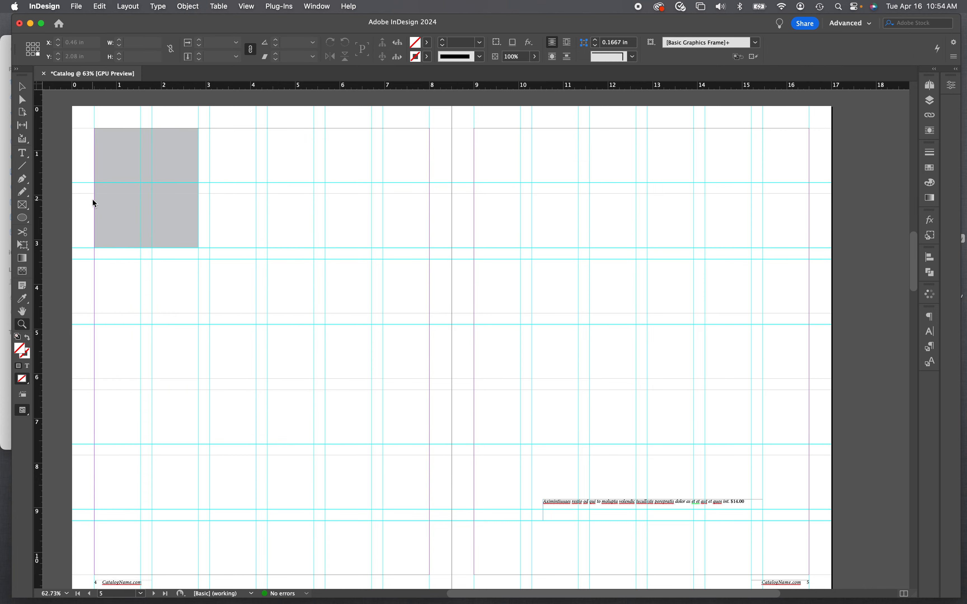
drag(94, 201, 233, 299)
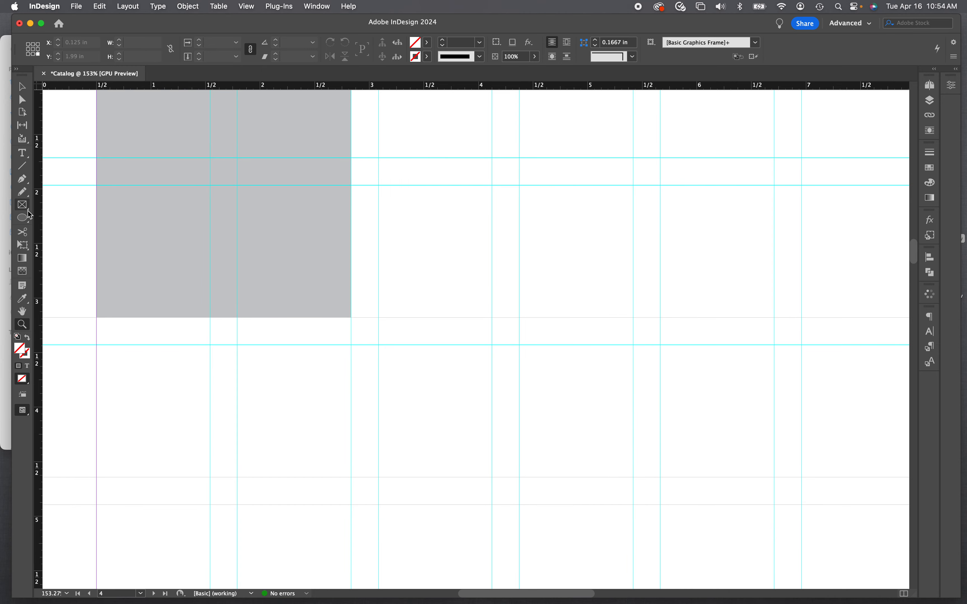
click(22, 218)
mouse_move(119, 301)
mouse_down()
mouse_move(144, 318)
mouse_move(133, 311)
mouse_up()
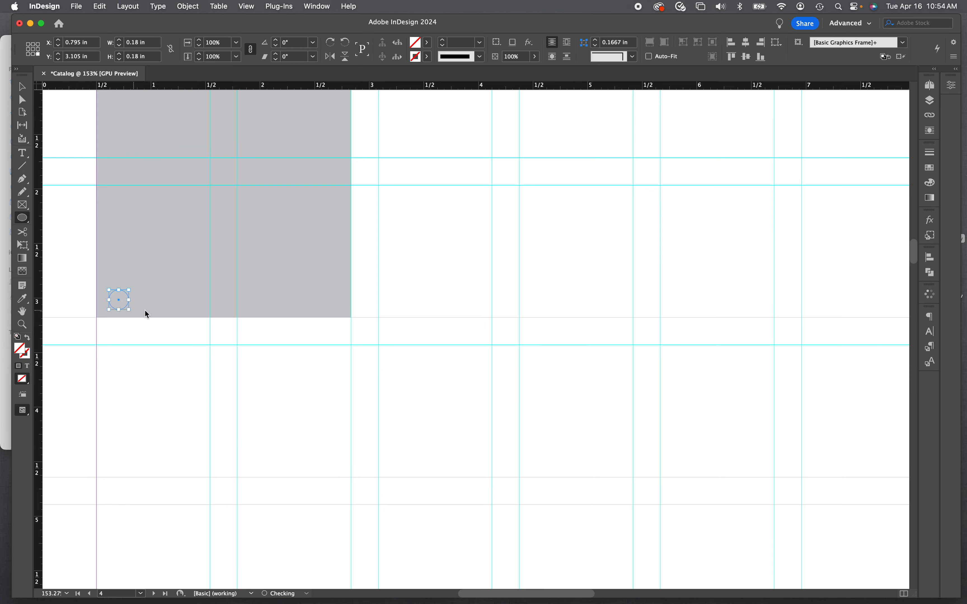
Step: Fill the small circle with the Black swatch at a 60% tint and deselect it
click(934, 171)
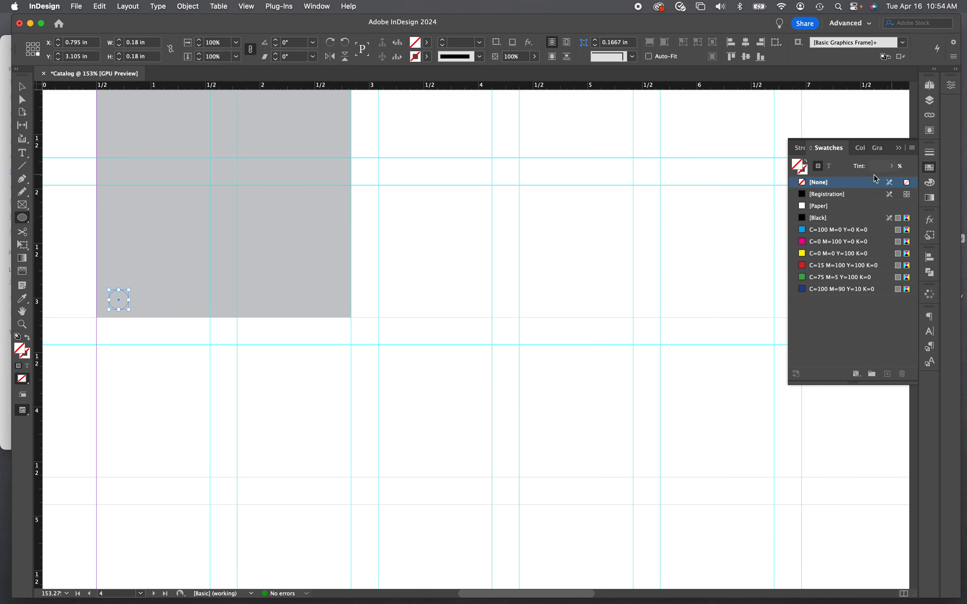
click(807, 218)
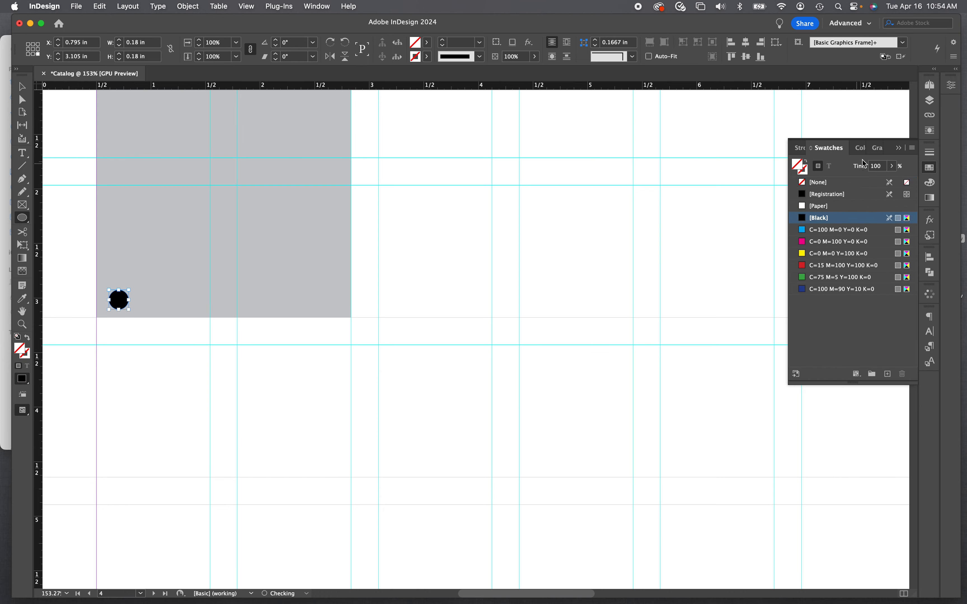
click(869, 168)
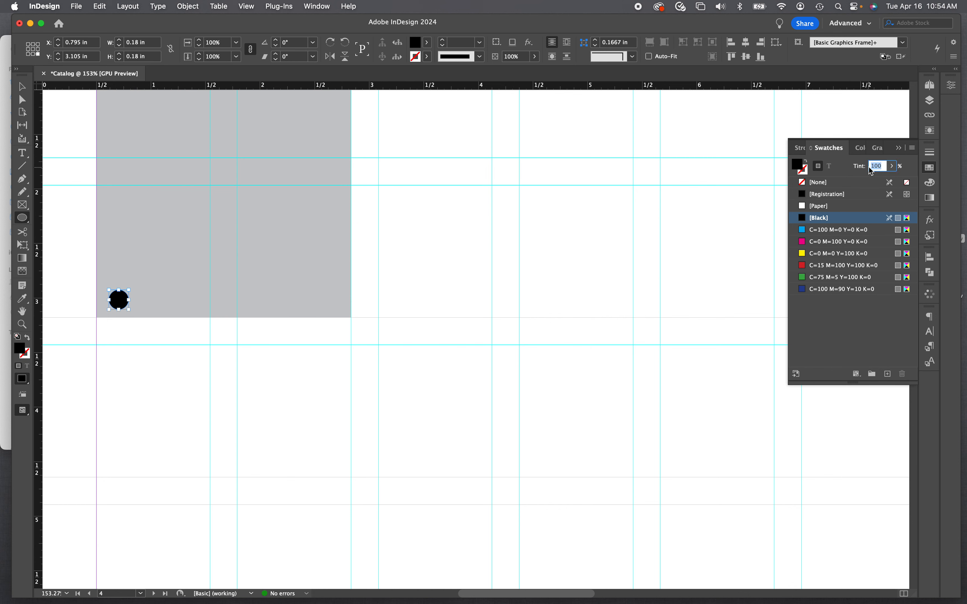
text(60)
key(Return)
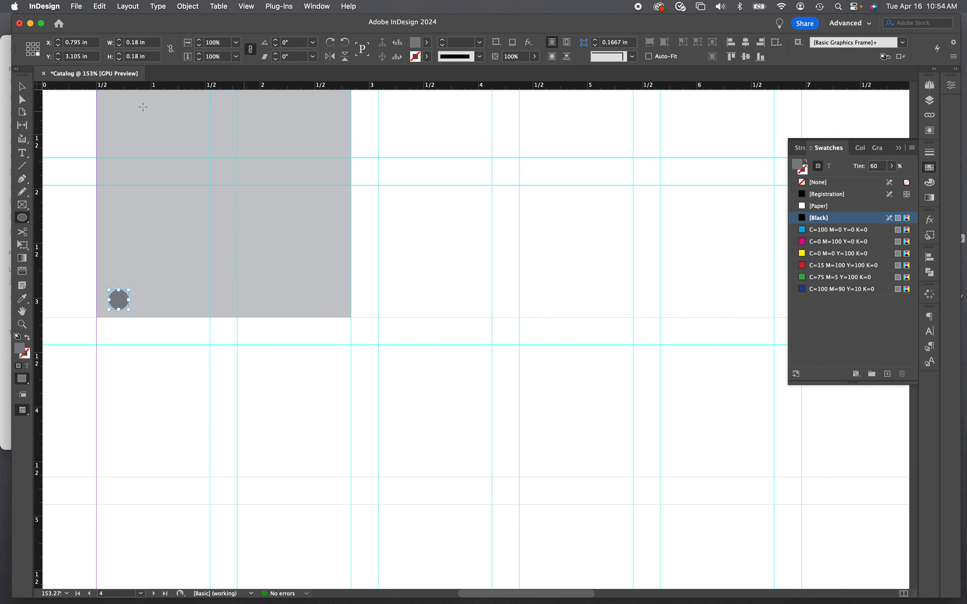
click(22, 87)
click(207, 392)
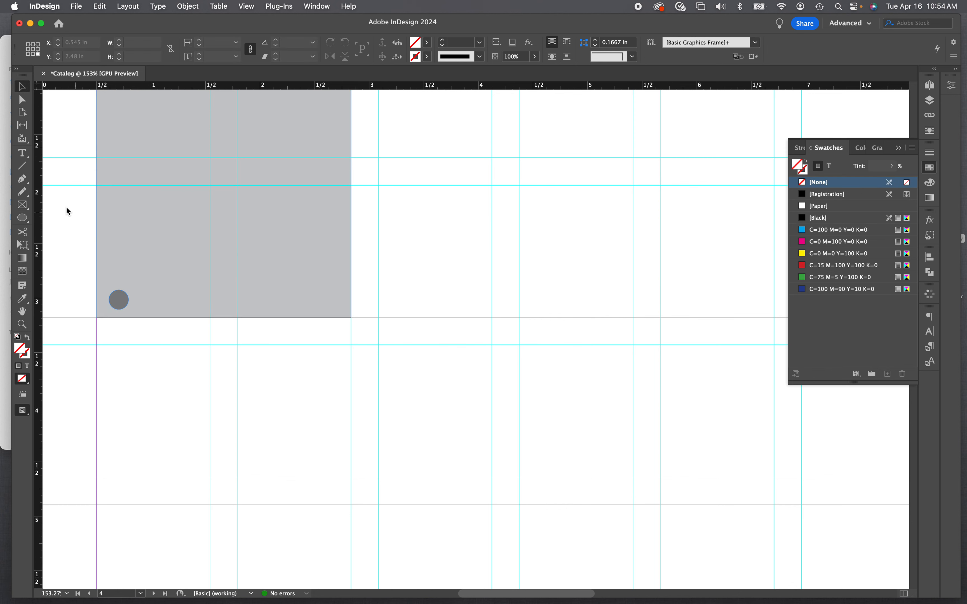
Step: Add a text frame about 0.44 by 0.3 in below the grey frame with the letter A in Helvetica Bold
click(22, 154)
drag(169, 371, 217, 403)
text(A)
key(shift+Left)
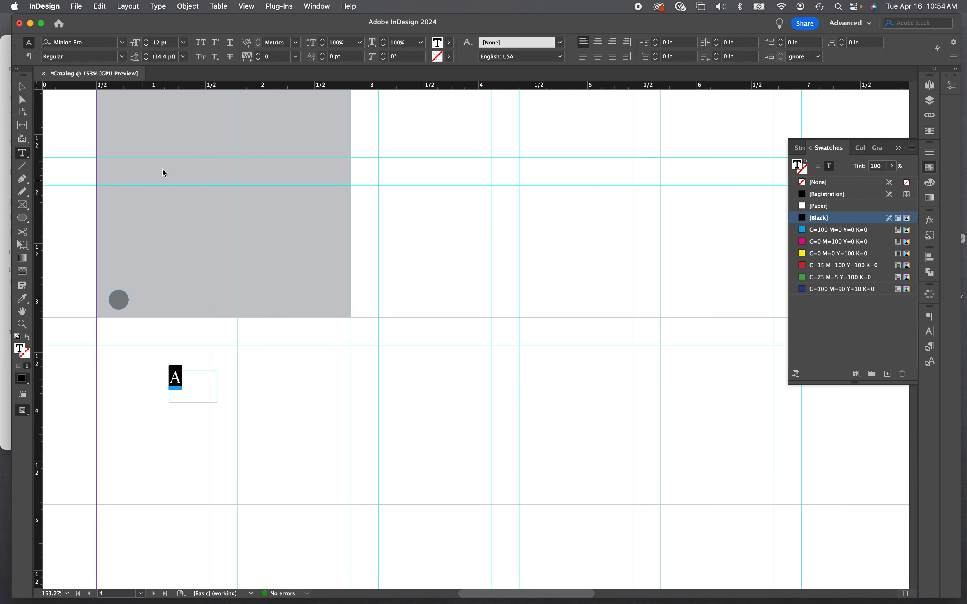
click(82, 45)
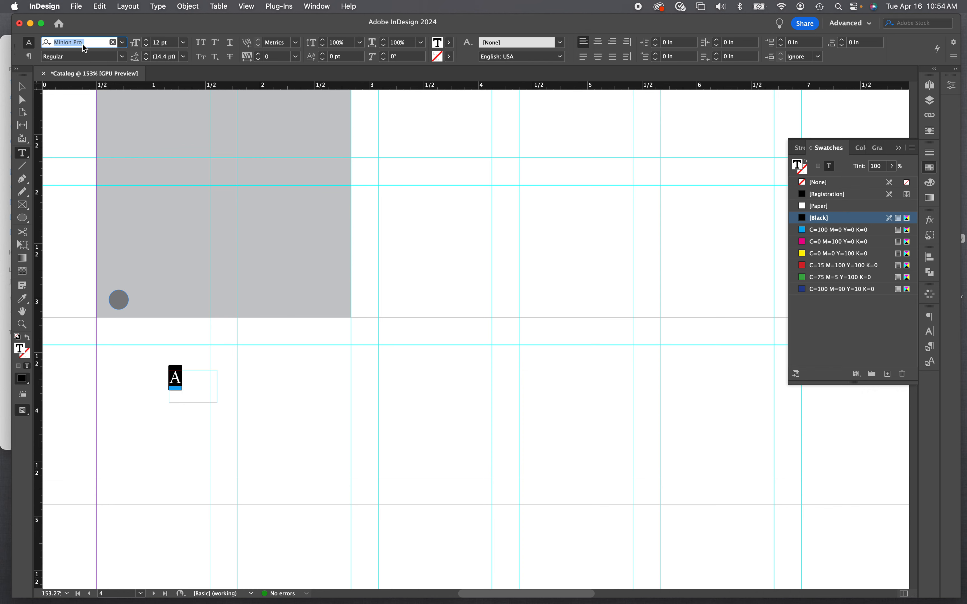
text(helvet)
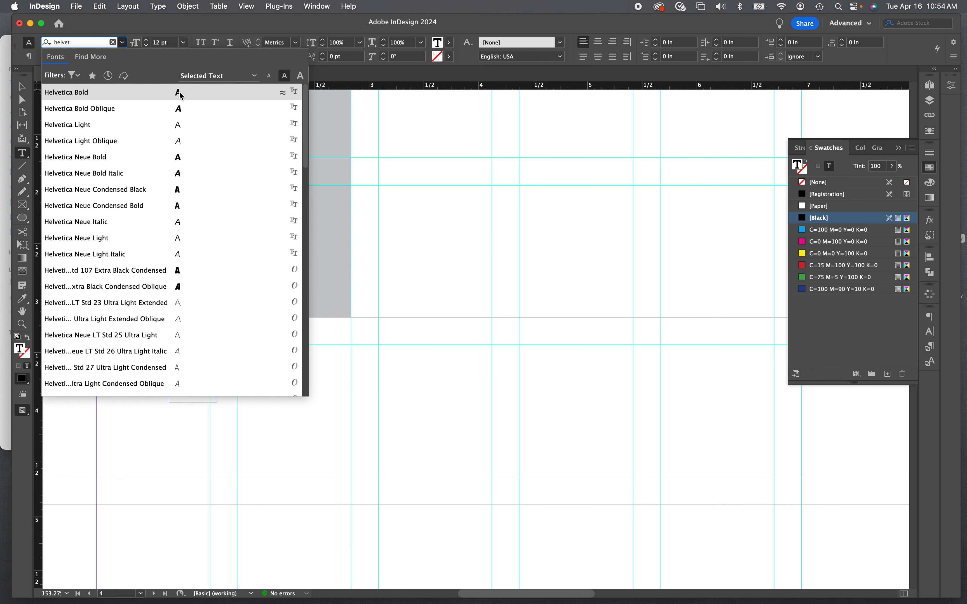
click(181, 95)
Step: Move the letter A's text frame onto the small circle and reduce the letter's font size by four increments to fit
click(22, 87)
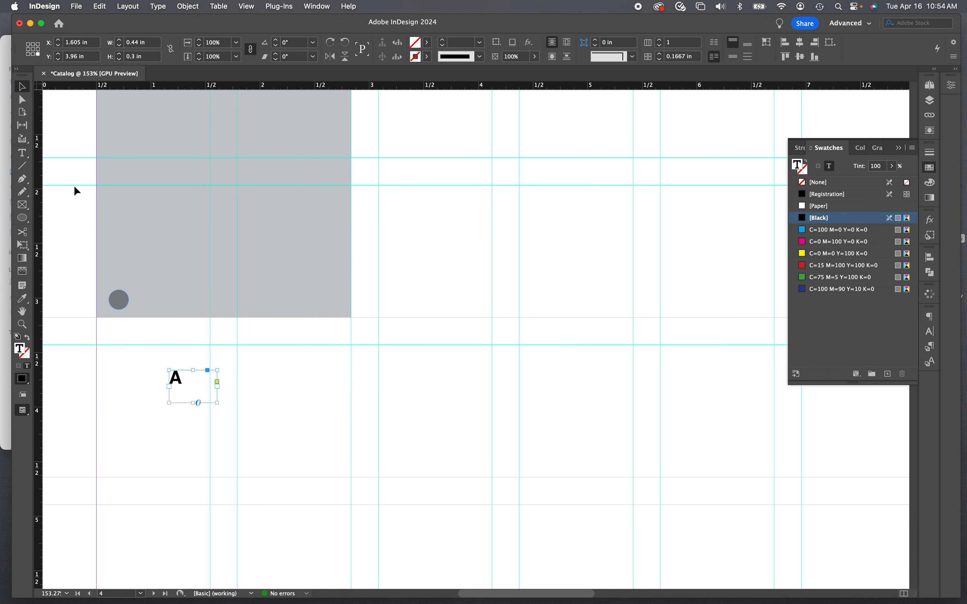
drag(176, 387, 119, 310)
click(22, 154)
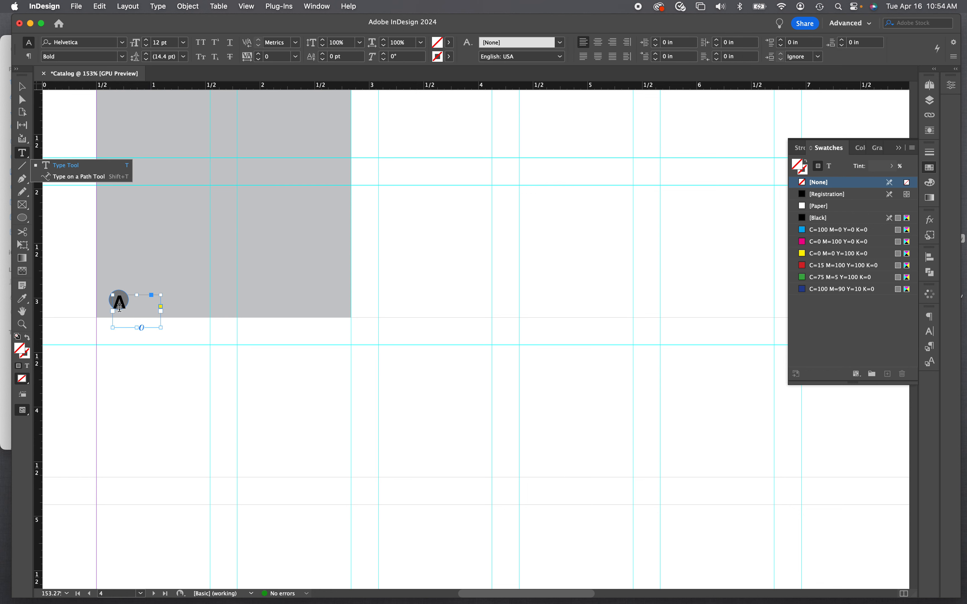
double_click(119, 310)
click(147, 46)
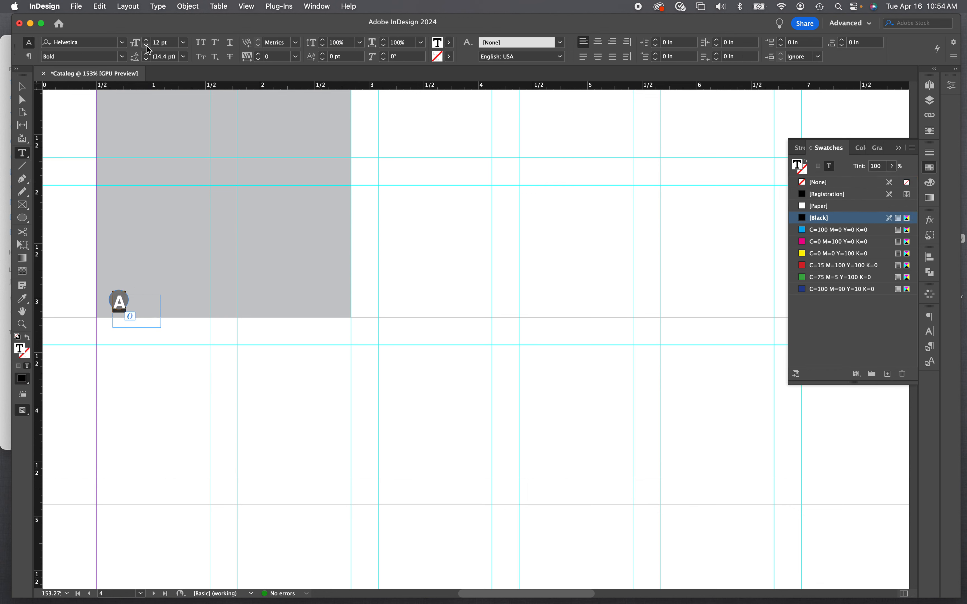
click(147, 46)
click(147, 46)
click(146, 46)
click(23, 86)
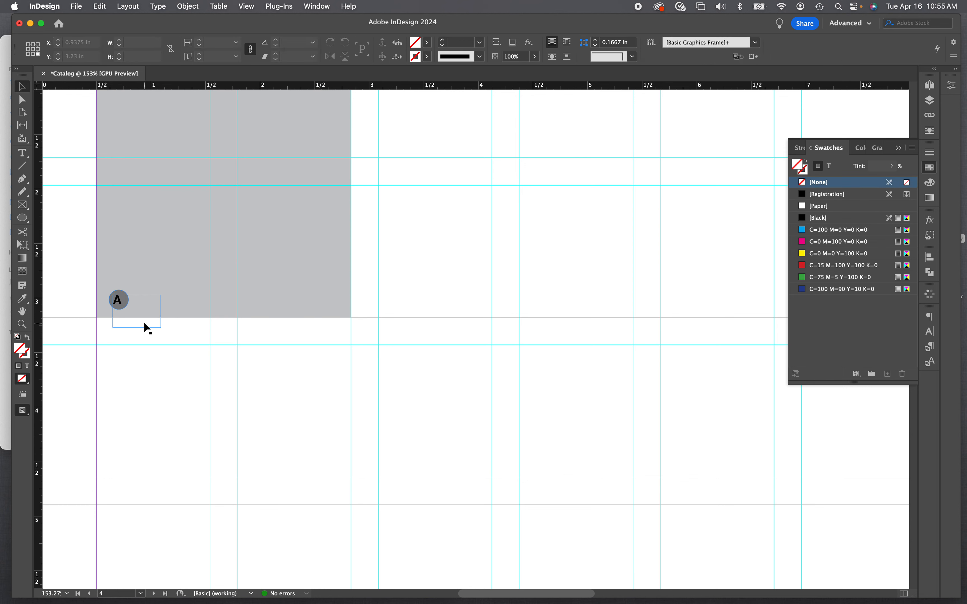
Step: Shrink the letter A's text frame to the circle's size and select the letter and circle together
drag(161, 329, 134, 310)
click(129, 341)
drag(140, 303, 141, 305)
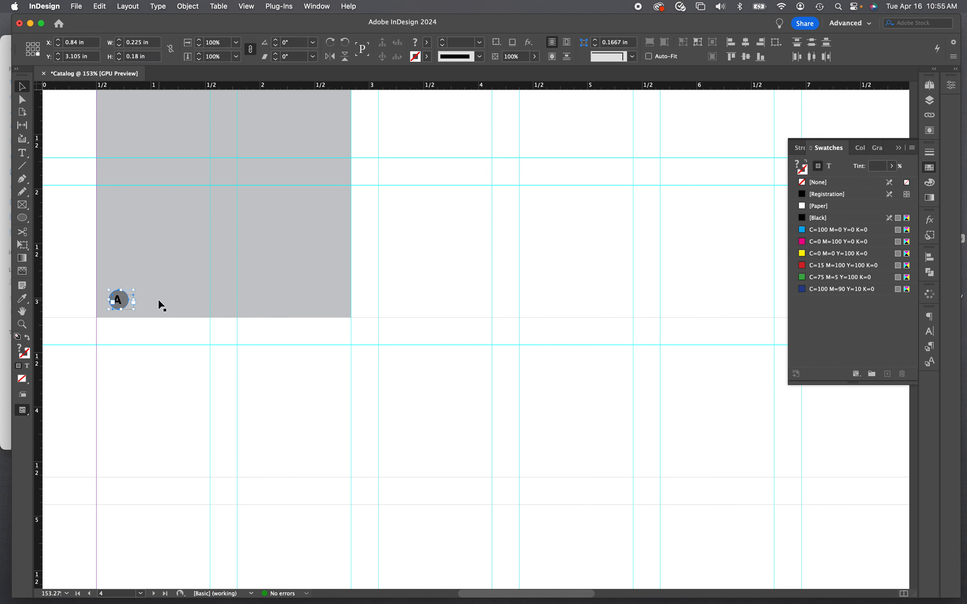
key(super+0)
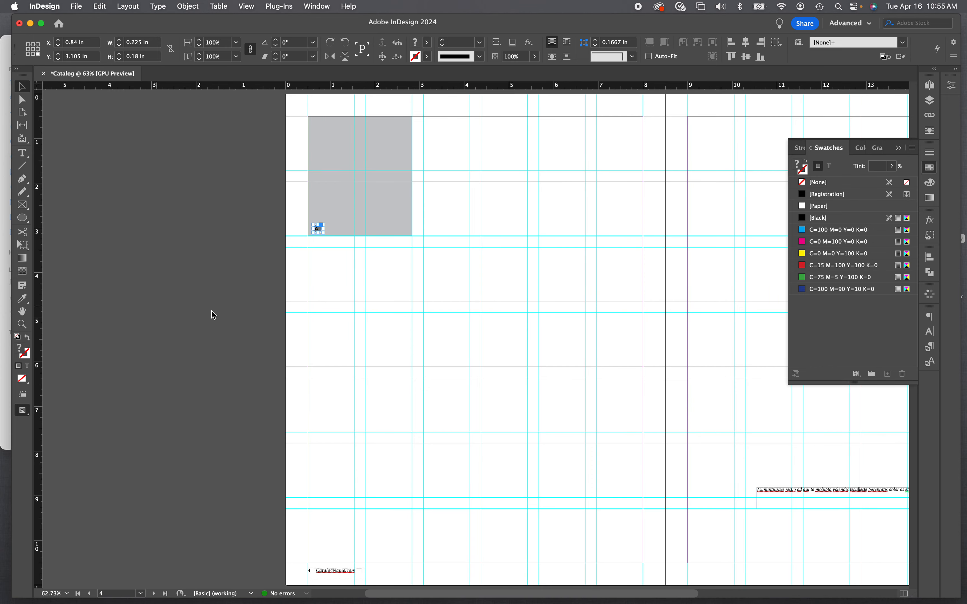
Step: Duplicate the grey frame into a three-by-three grid on page 4, with lettered circles across the top row and down the second and third columns
click(331, 275)
drag(319, 246, 612, 227)
drag(328, 303, 580, 473)
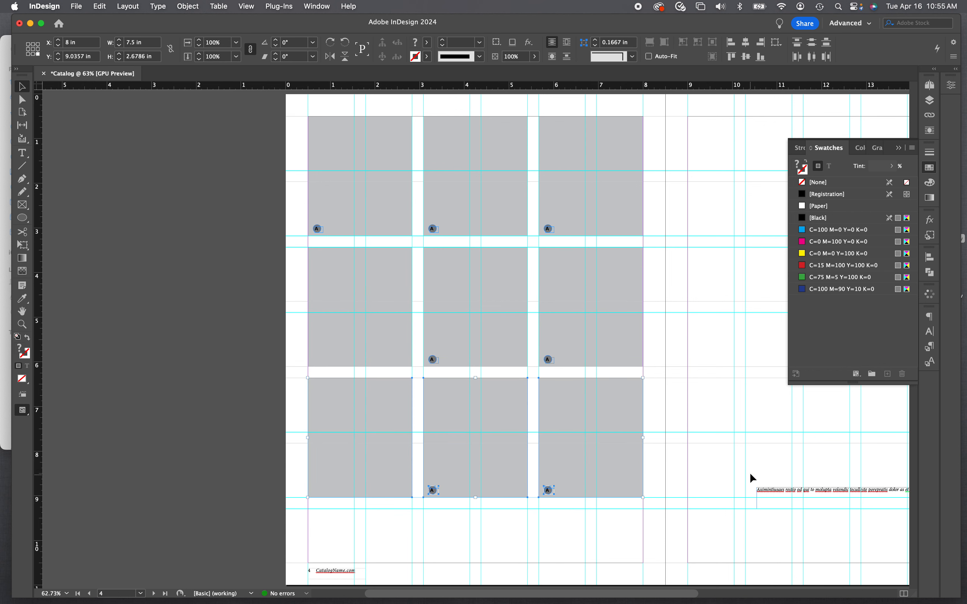
Step: Move the priced caption from the facing page to below page 4's grid and resize its frame to about 3.63 by 1.11 in
drag(813, 502, 363, 517)
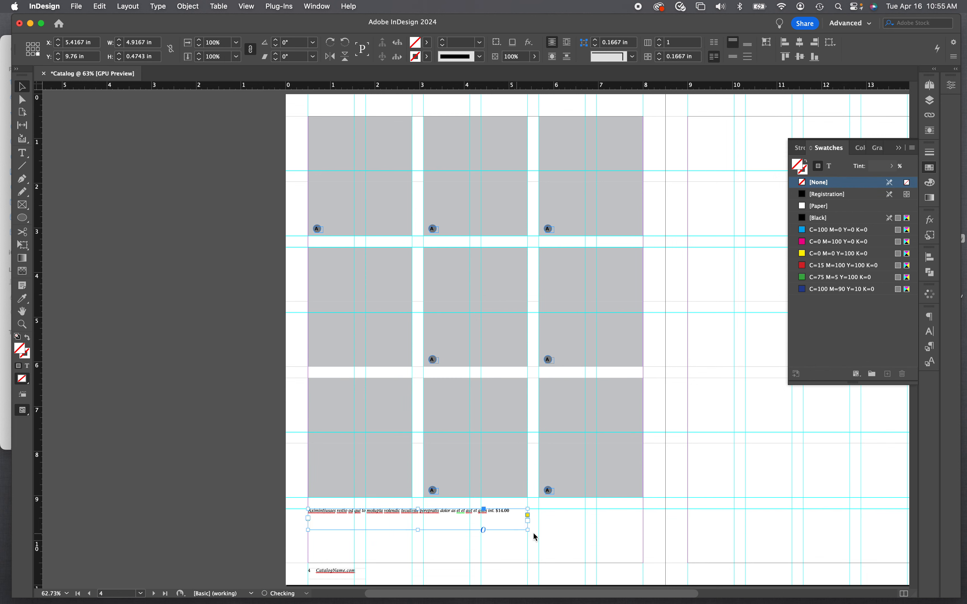
drag(529, 531, 470, 559)
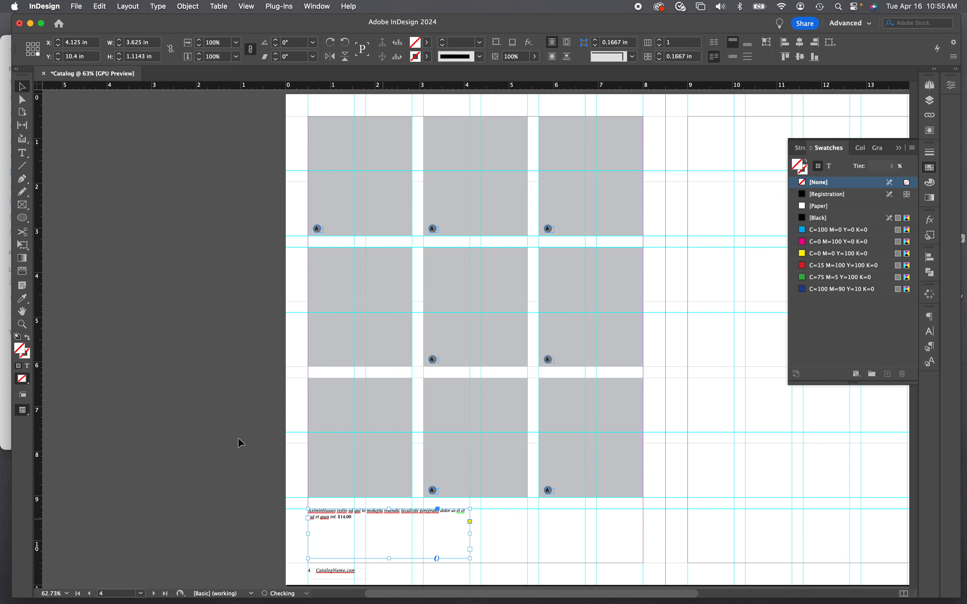
Step: Insert the letter A at the start of the caption and apply the "prices and letters" character style to it
click(22, 324)
click(307, 511)
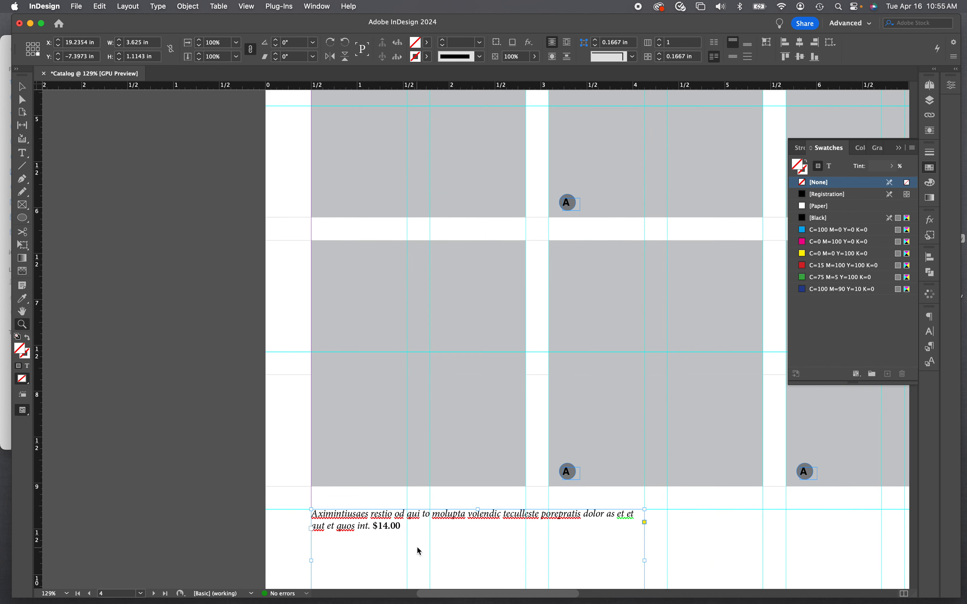
click(24, 159)
click(312, 517)
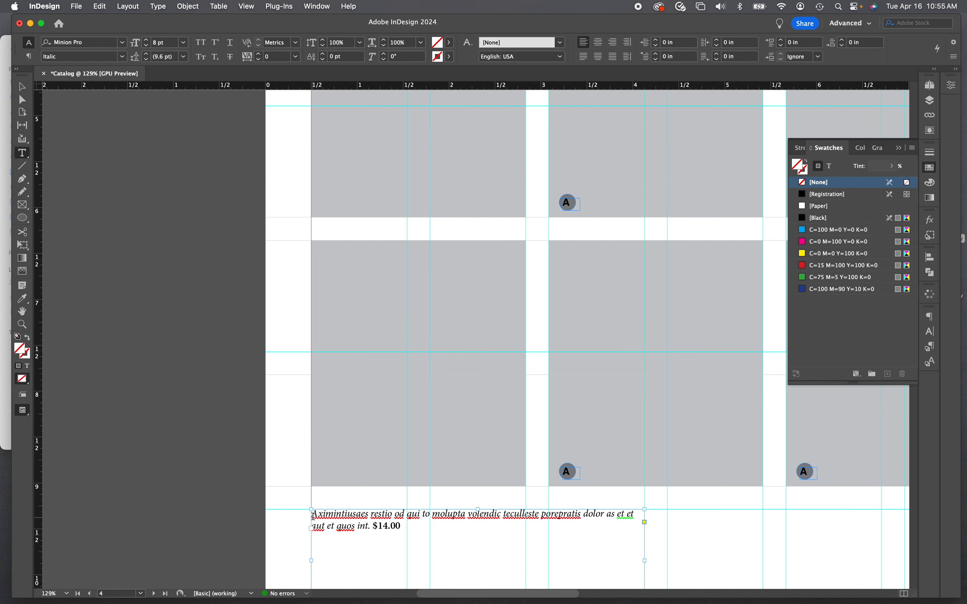
text(A)
drag(319, 515, 311, 515)
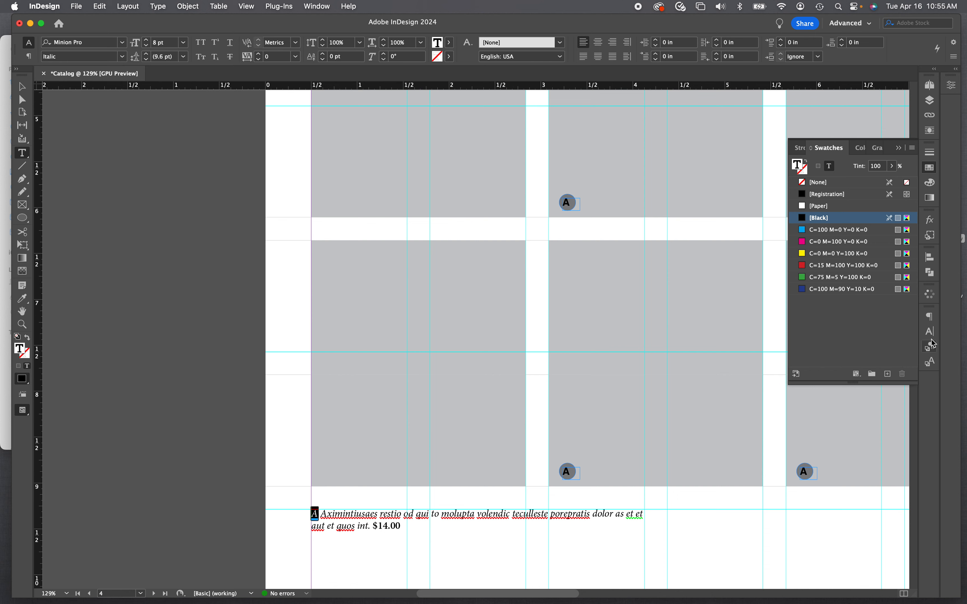
click(932, 363)
click(848, 351)
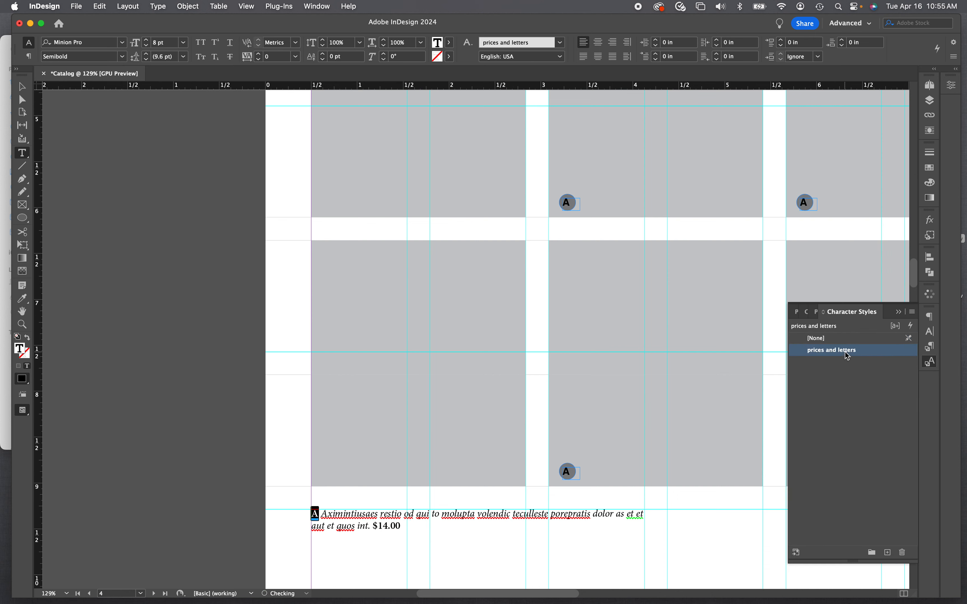
click(899, 312)
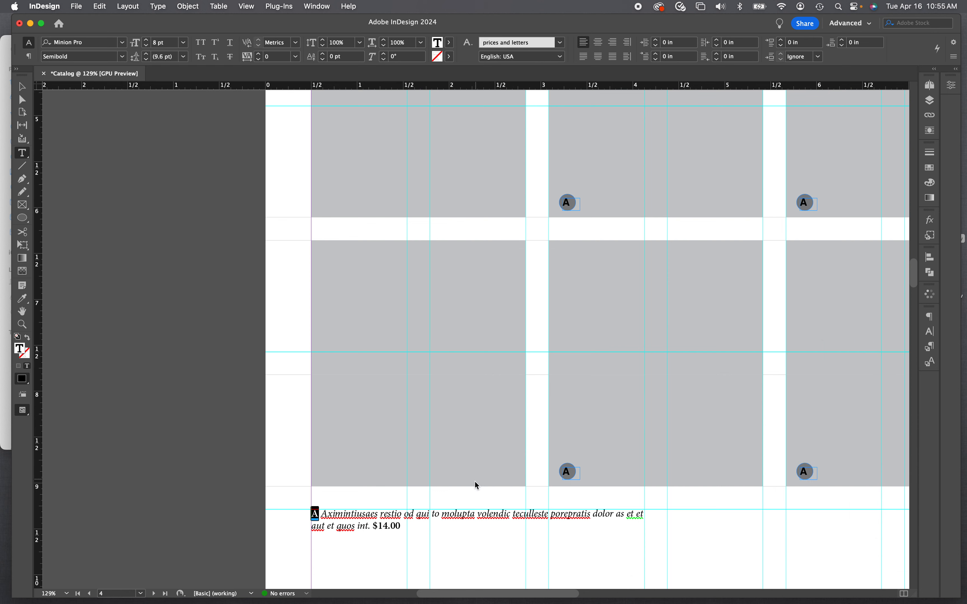
Step: Copy the complete lettered caption with its $14.00 price and paste it four times after the original
click(360, 525)
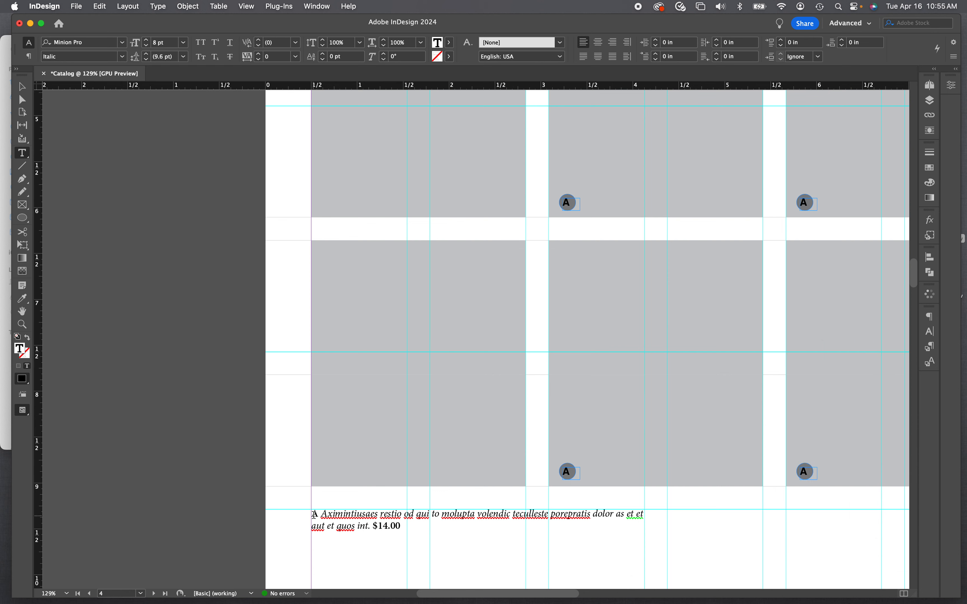
drag(314, 515, 407, 523)
key(super+c)
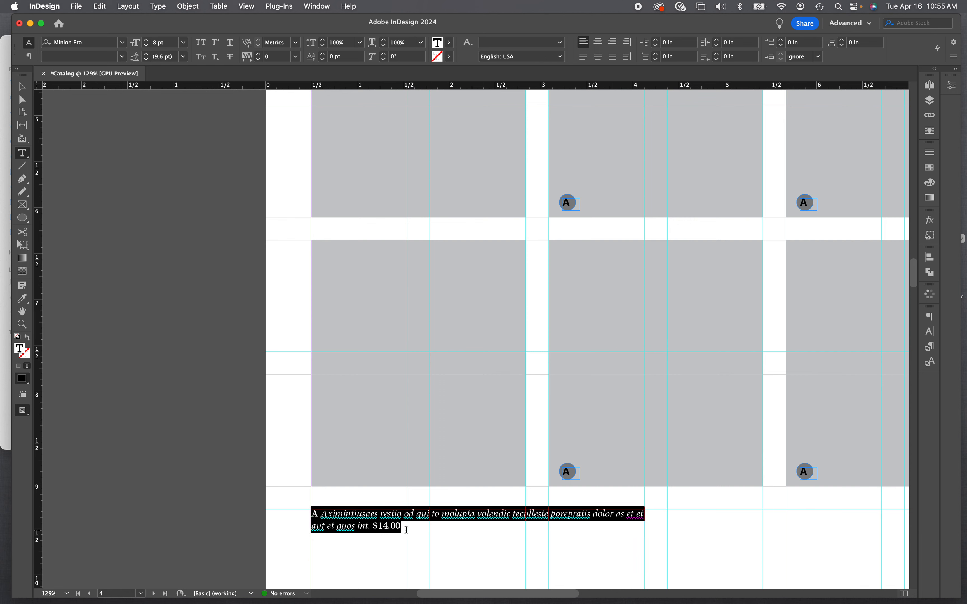
key(Right)
key(super+v)
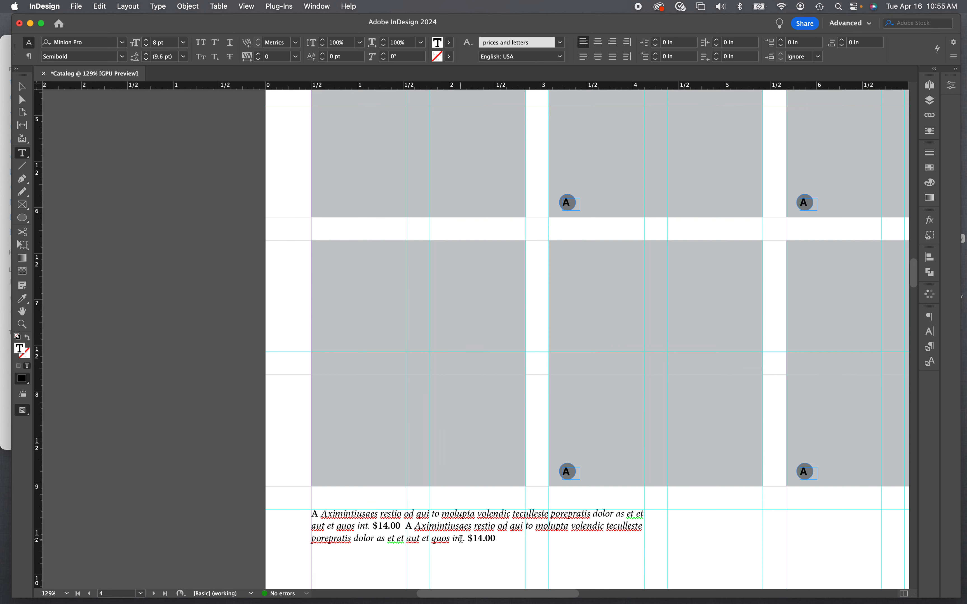
key(super+v)
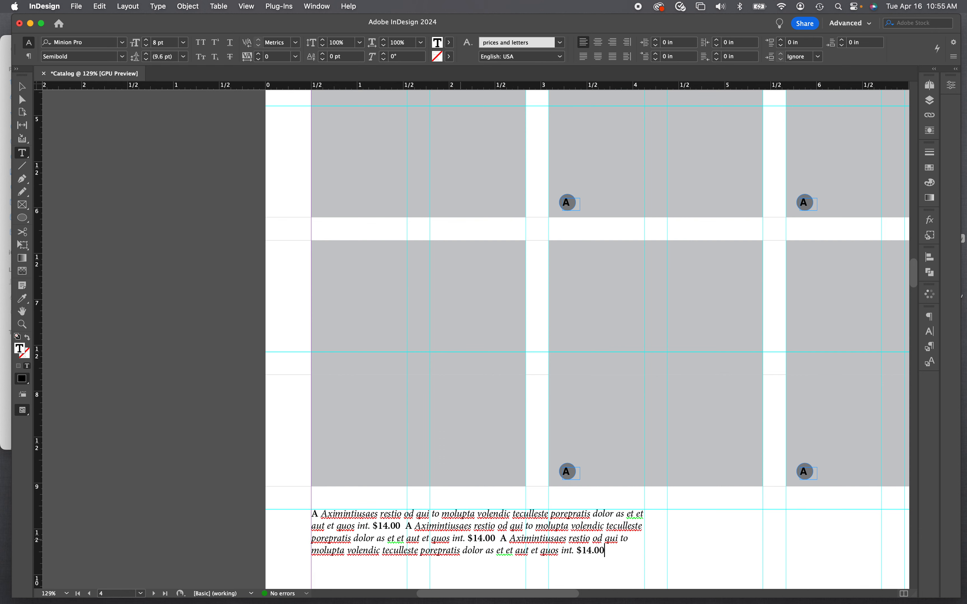
key(super+v)
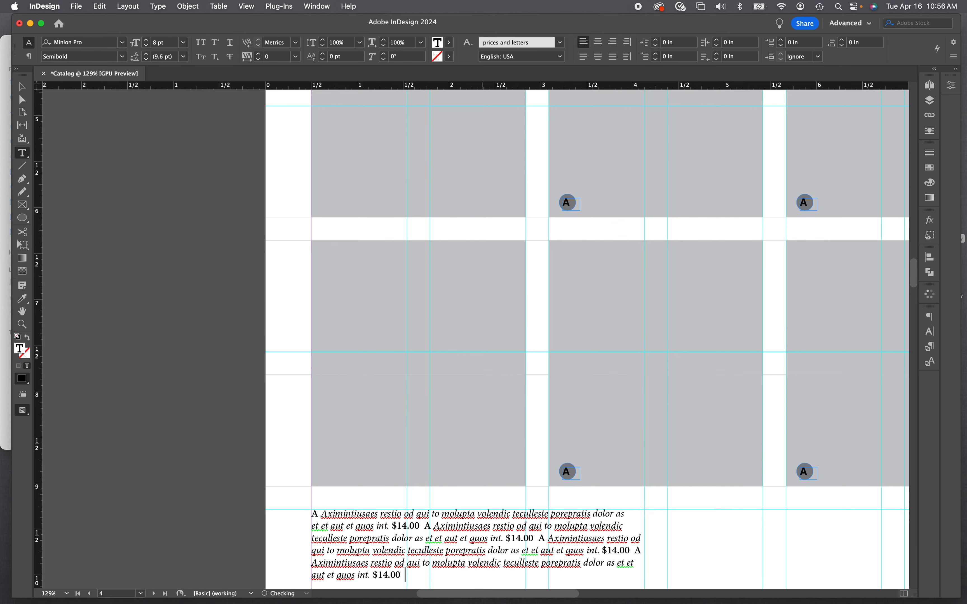
key(super+v)
scroll(396, 494, down, 3)
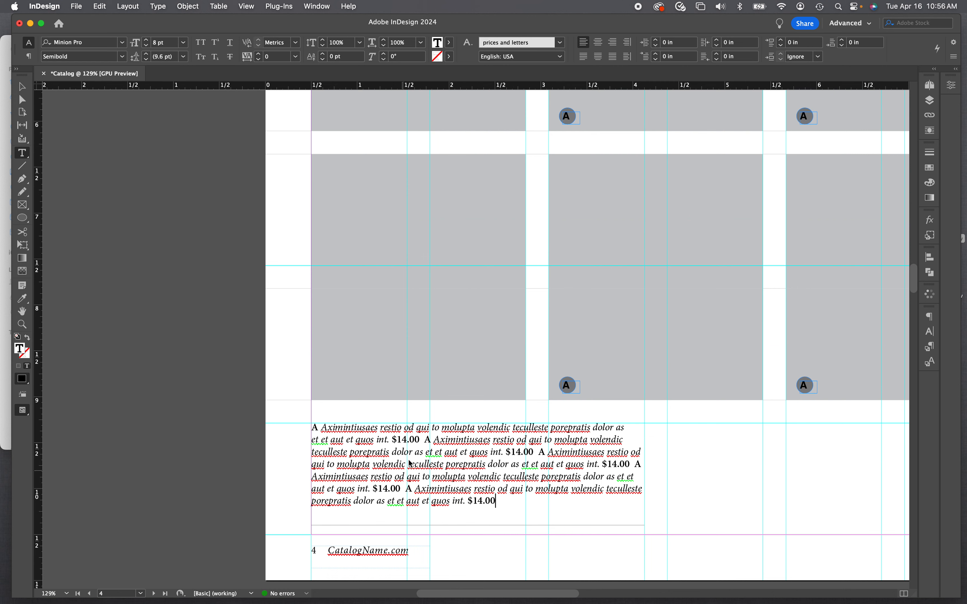
Step: Insert // separators between the five repeated captions
click(425, 441)
text(//)
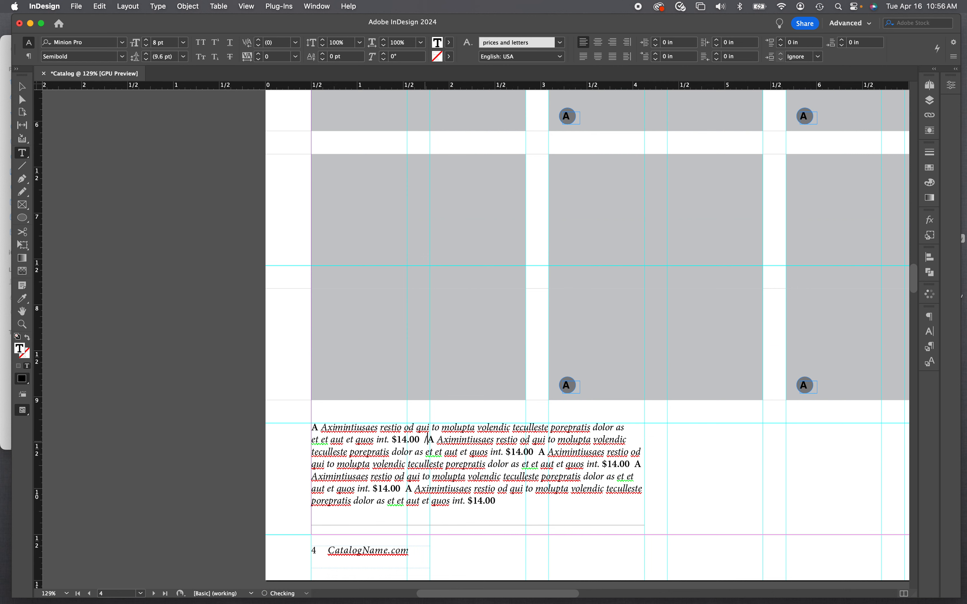
click(540, 452)
text(//)
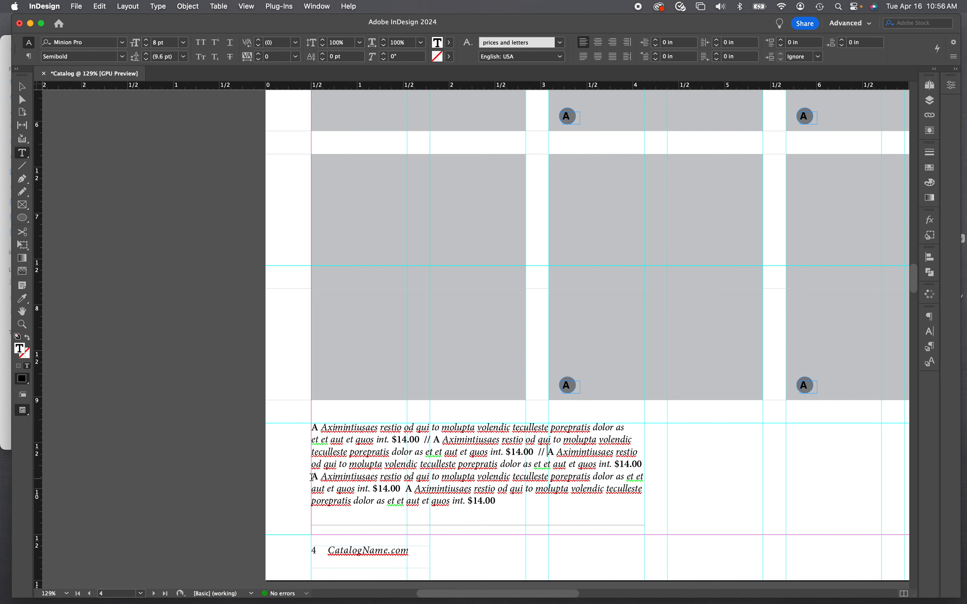
click(312, 477)
text(//)
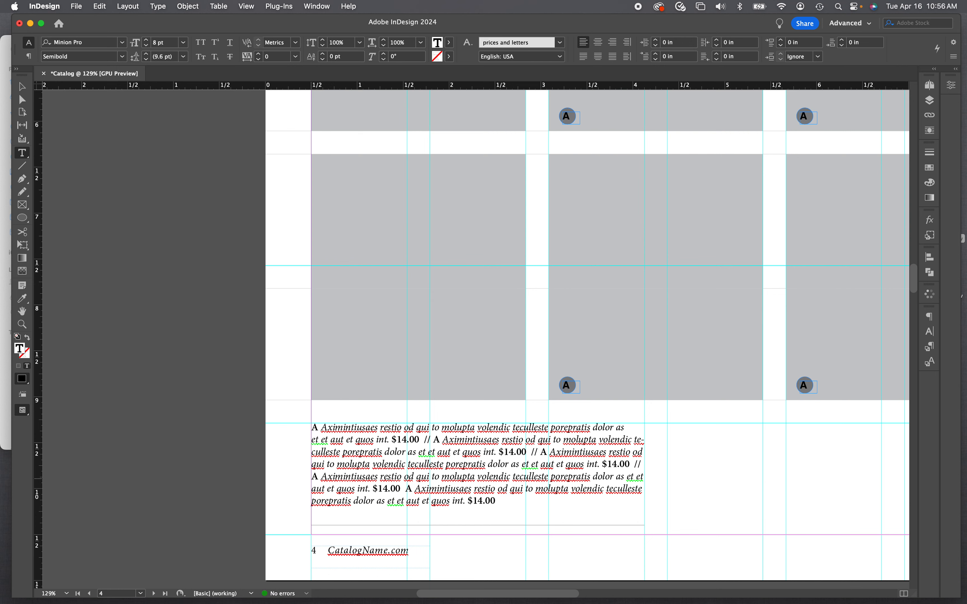
click(405, 490)
text(//)
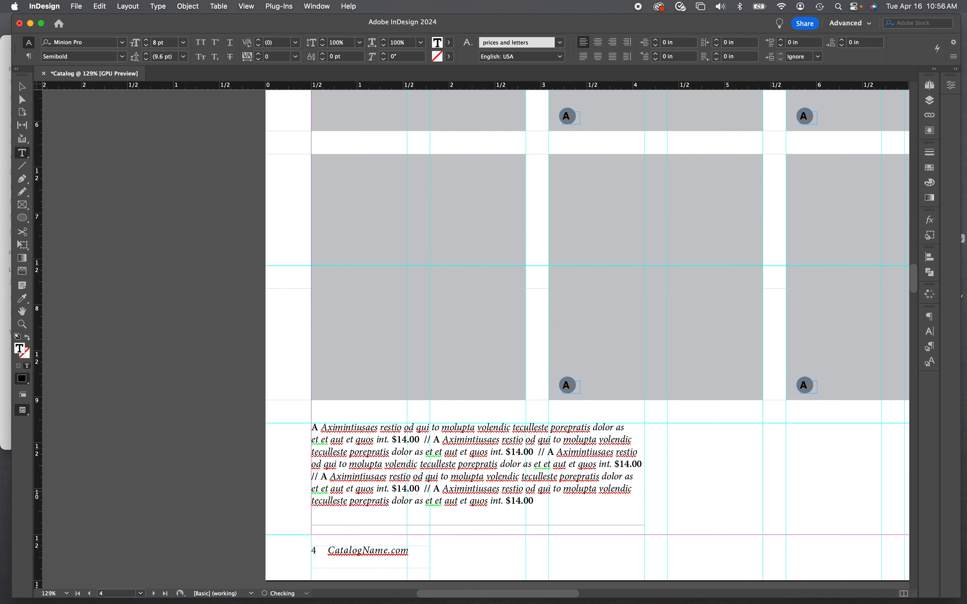
Step: Copy all the caption text, add // after the final price and paste the copied text behind it
key(super+a)
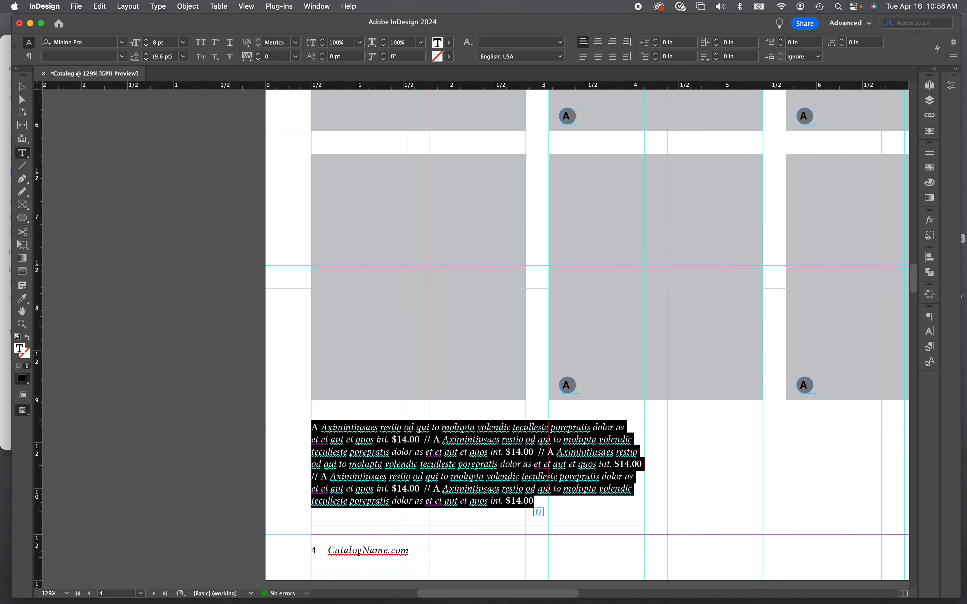
click(546, 502)
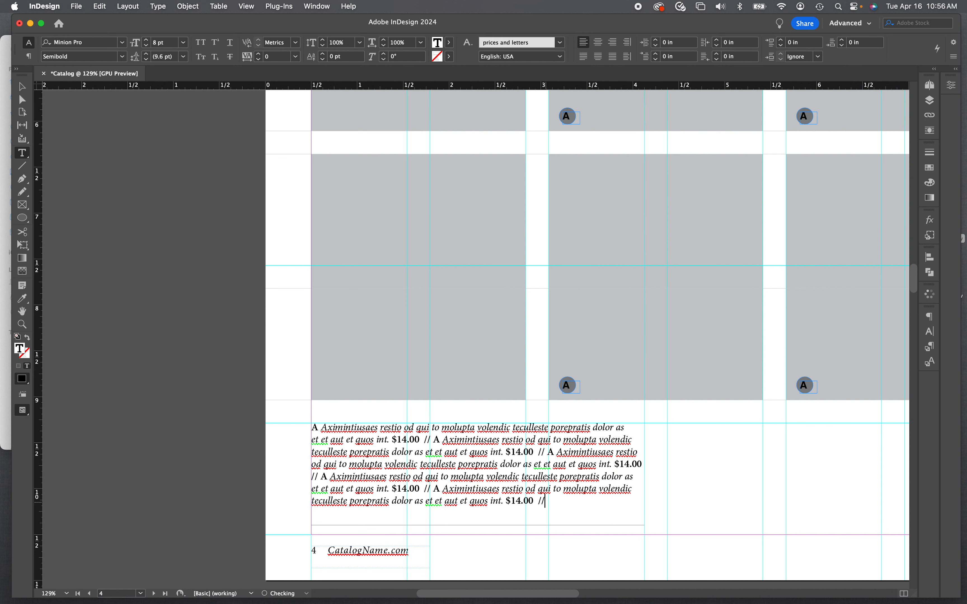
key(super+v)
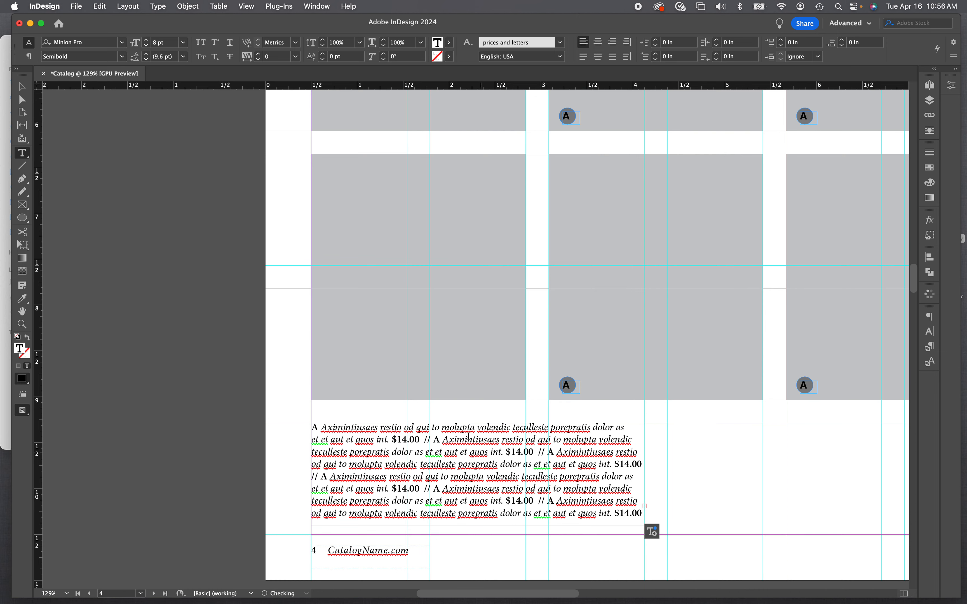
Step: Draw a second text frame about 3.63 by 1.21 in beside the caption frame and thread the overset captions into it
click(22, 153)
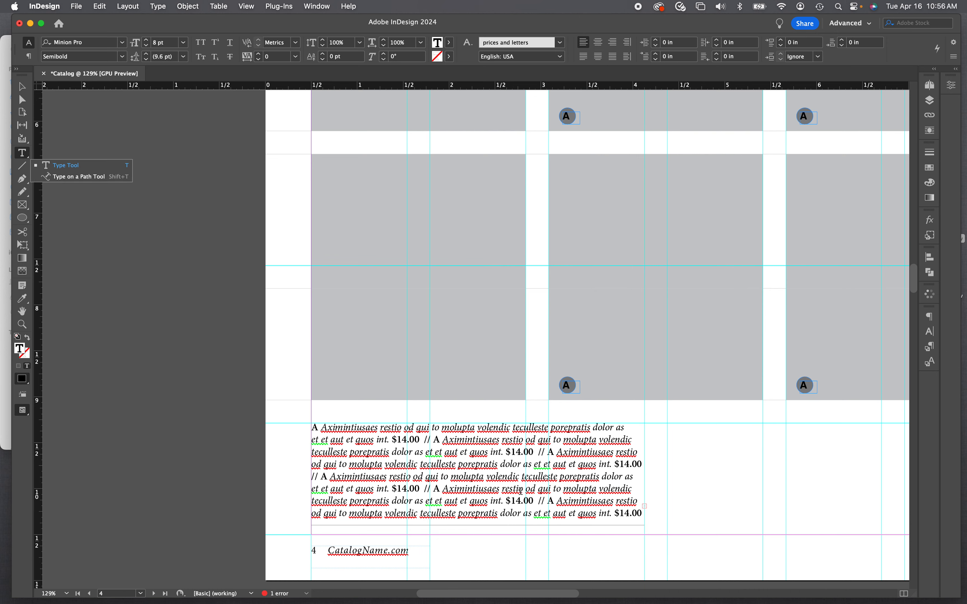
drag(557, 596, 611, 598)
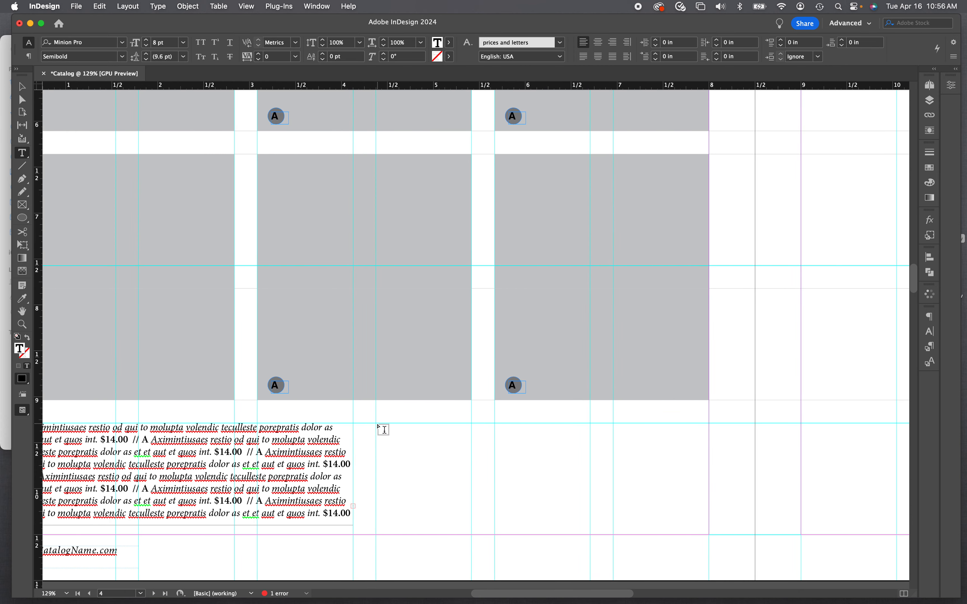
drag(377, 424, 707, 535)
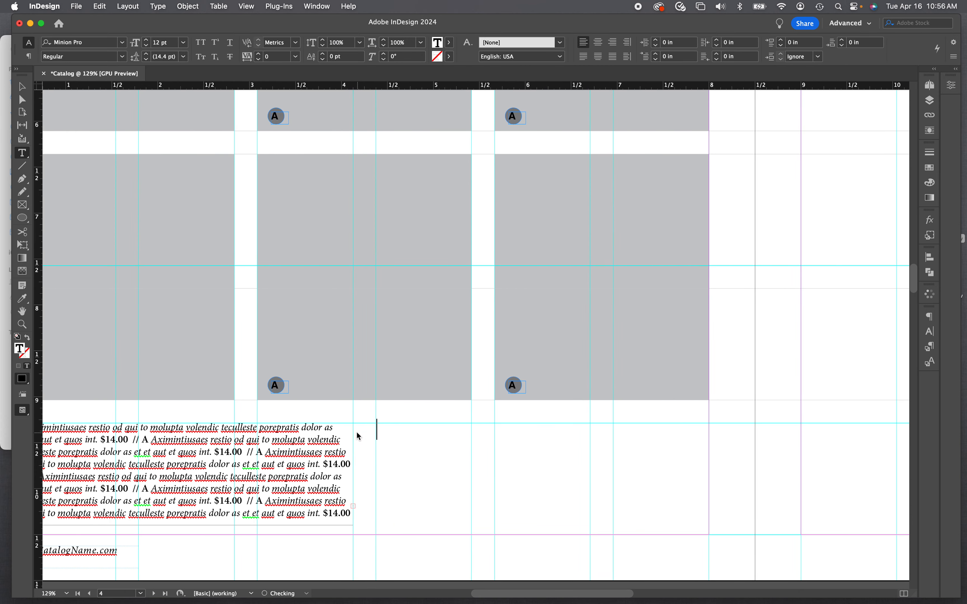
click(22, 87)
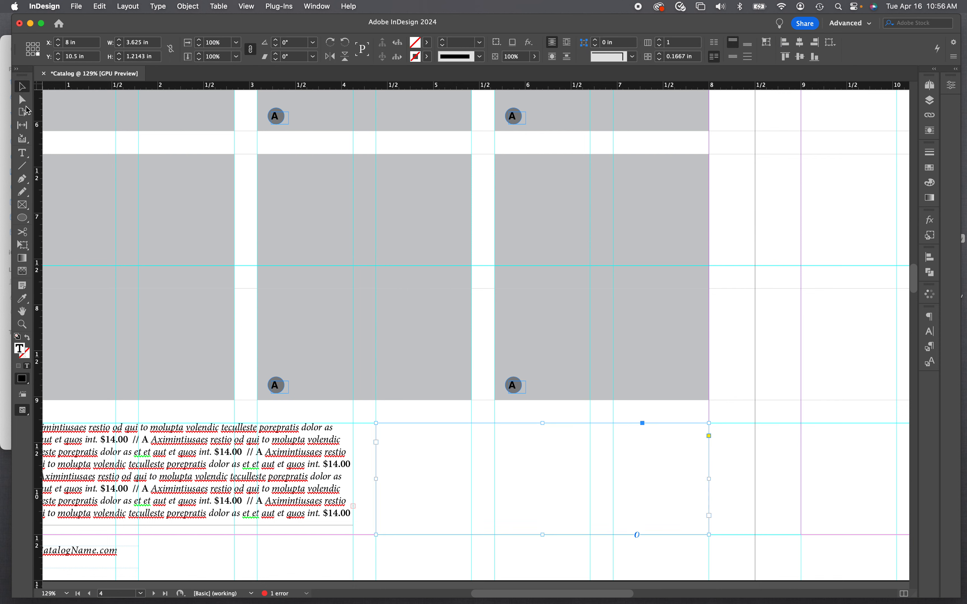
click(352, 521)
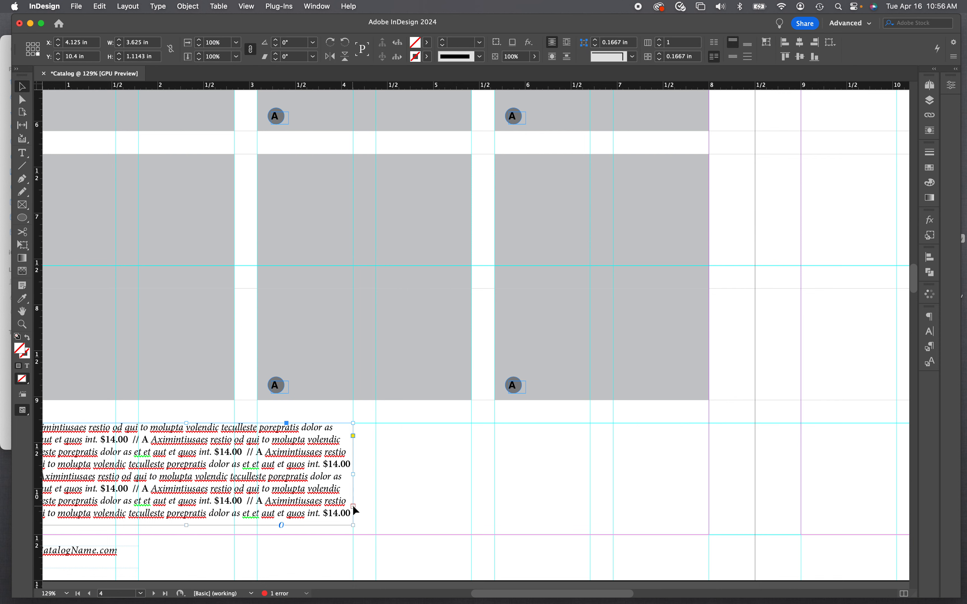
click(353, 506)
click(379, 425)
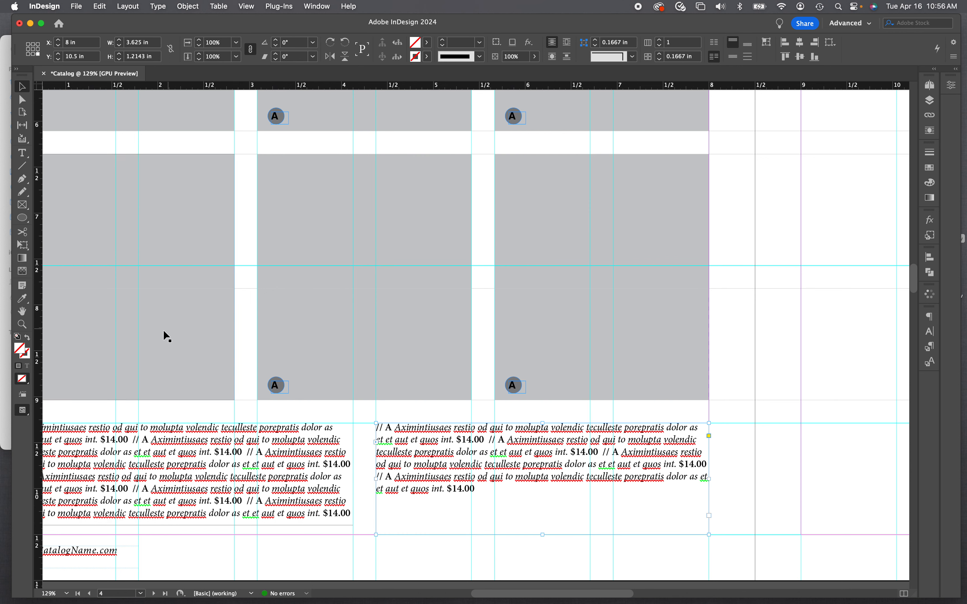
Step: Shorten the first caption frame to about 0.98 in high so its last line flows into the second frame
click(129, 503)
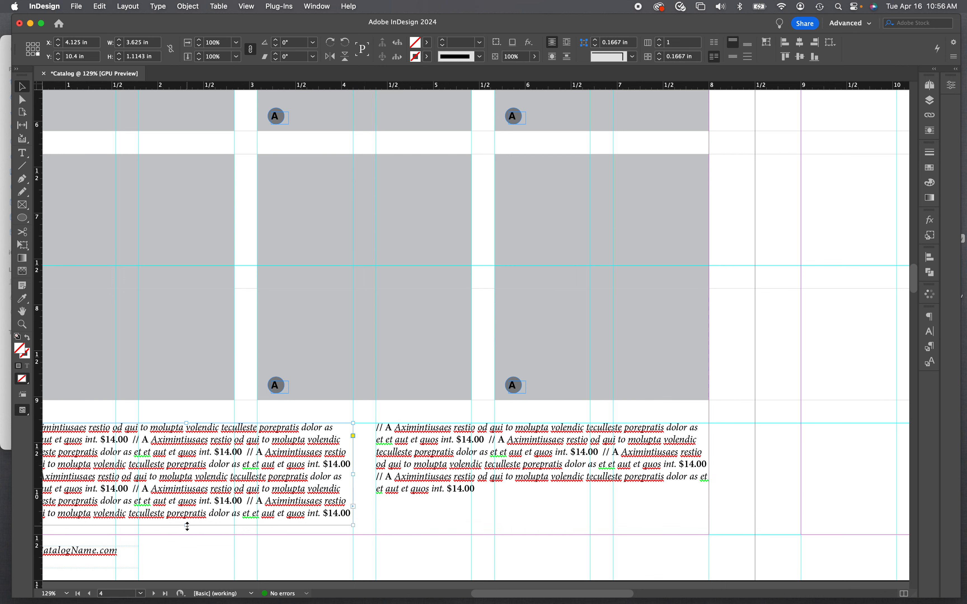
drag(187, 527, 186, 518)
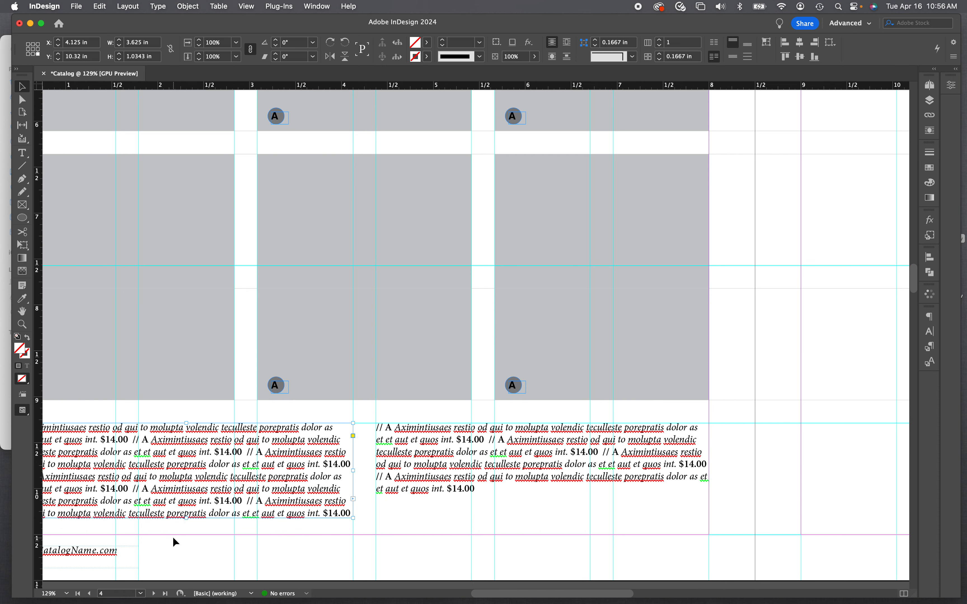
drag(185, 520, 186, 513)
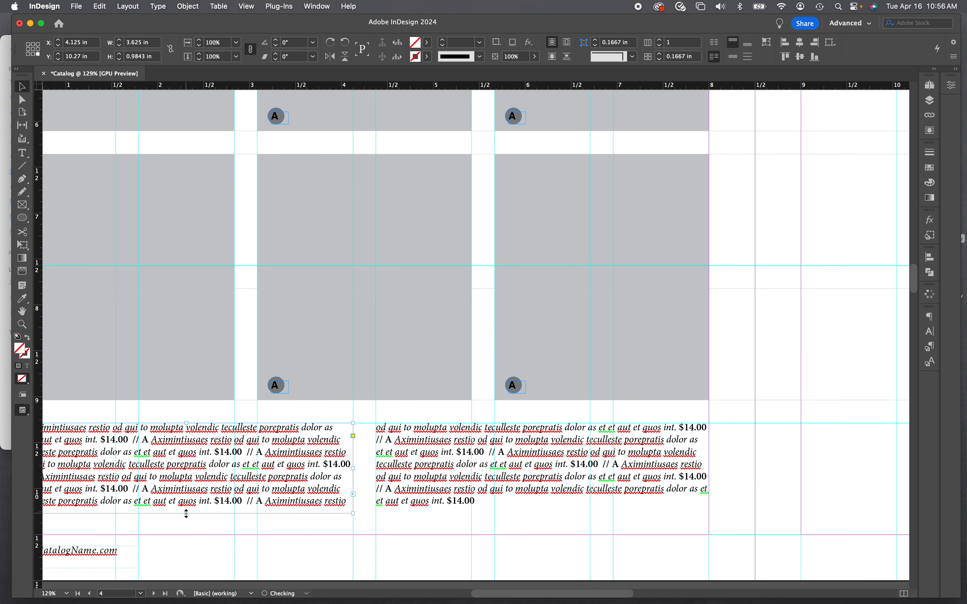
click(223, 541)
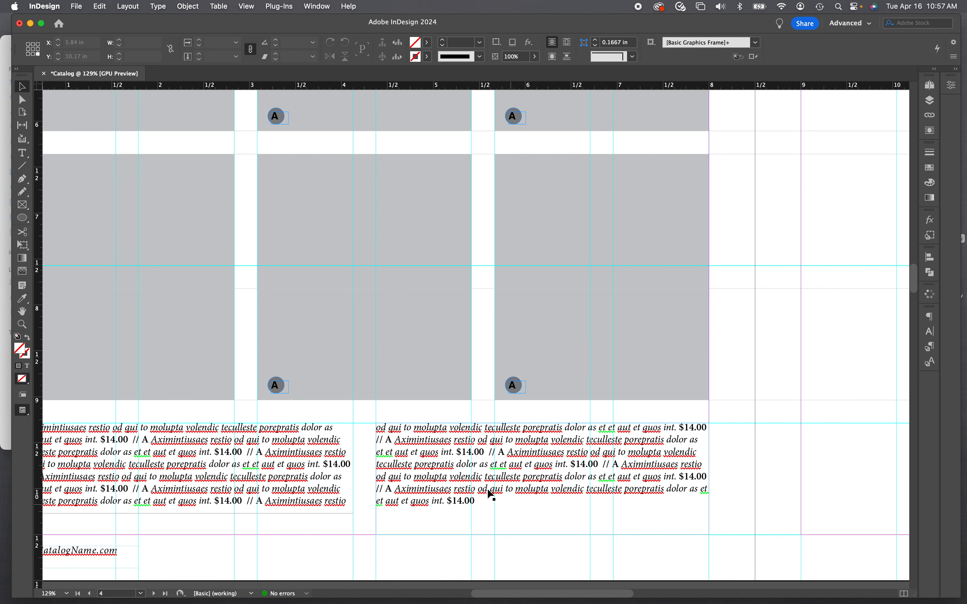
Step: Copy page 2's full-page gray image frame and paste it onto page 5 so it covers the whole page
key(super+0)
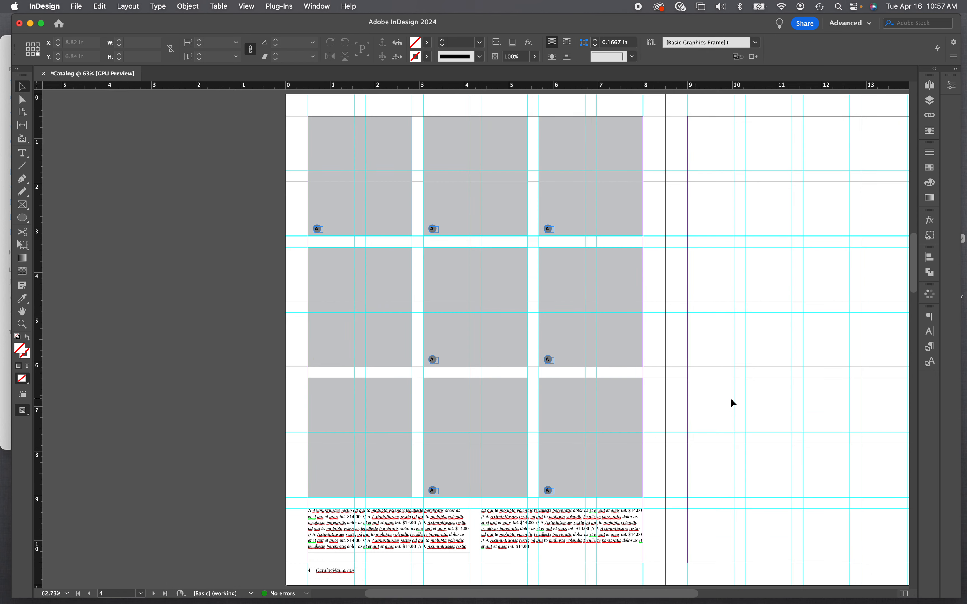
drag(645, 595, 730, 594)
scroll(630, 430, up, 15)
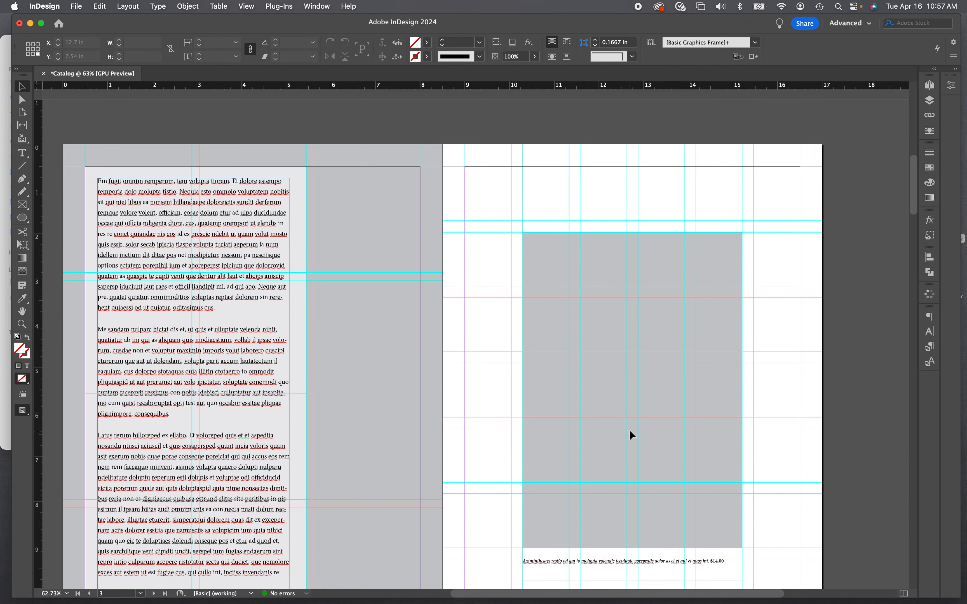
scroll(629, 430, down, 5)
click(430, 326)
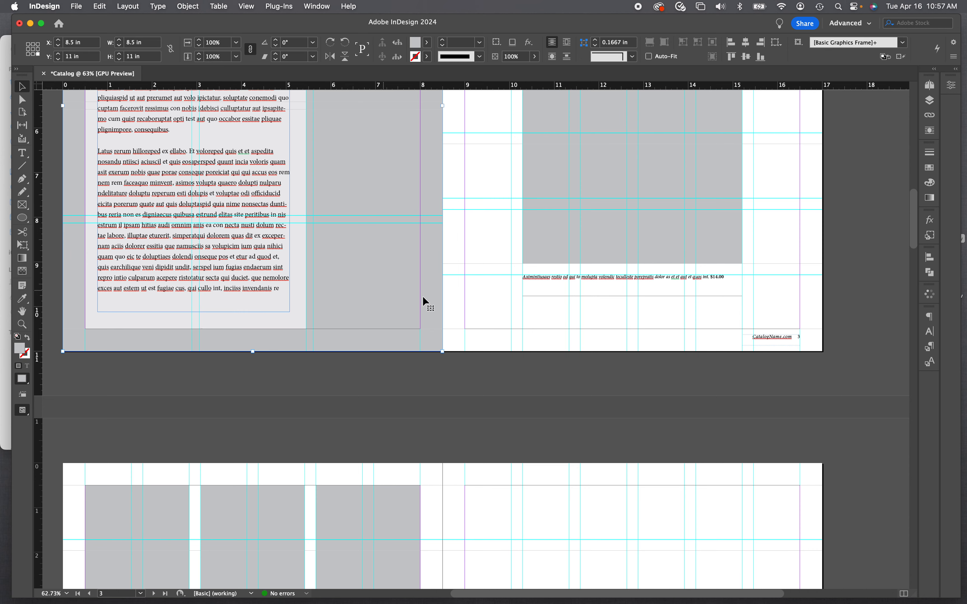
scroll(517, 347, down, 10)
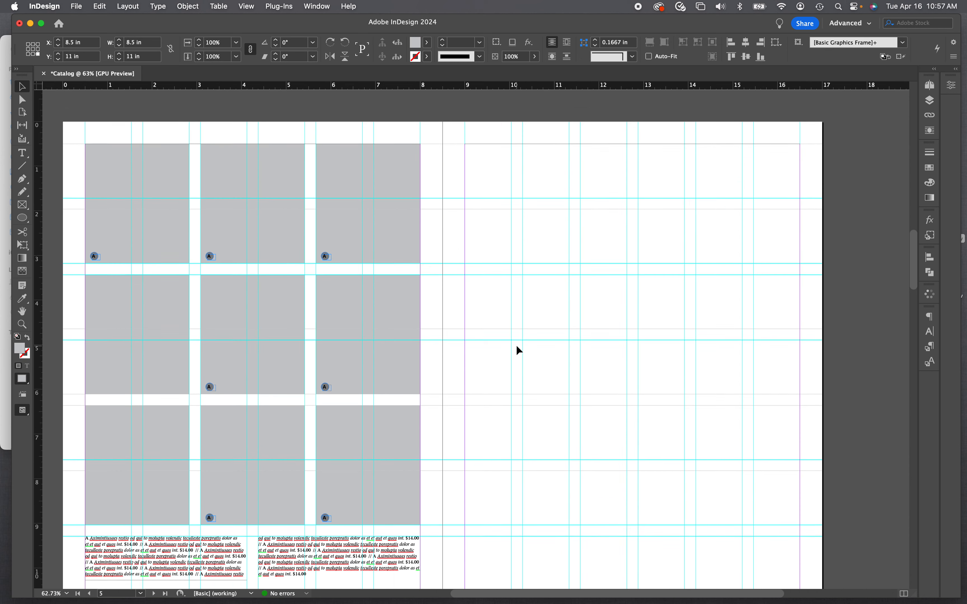
key(super+v)
drag(401, 187, 560, 188)
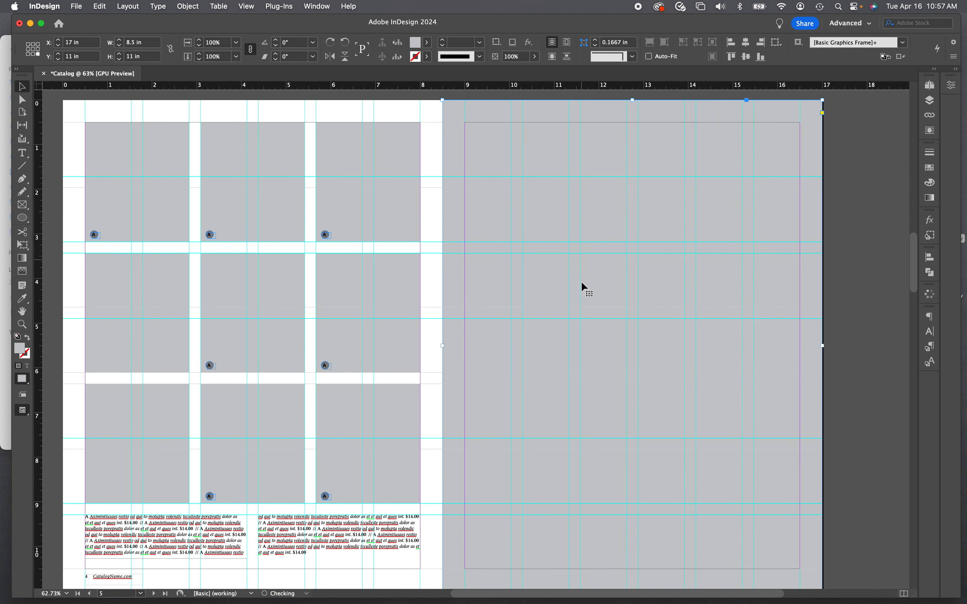
Step: Move the pasted gray frame up about 1.32 in to uncover page 5's footer and add the footer text frame to the selection
scroll(694, 447, down, 2)
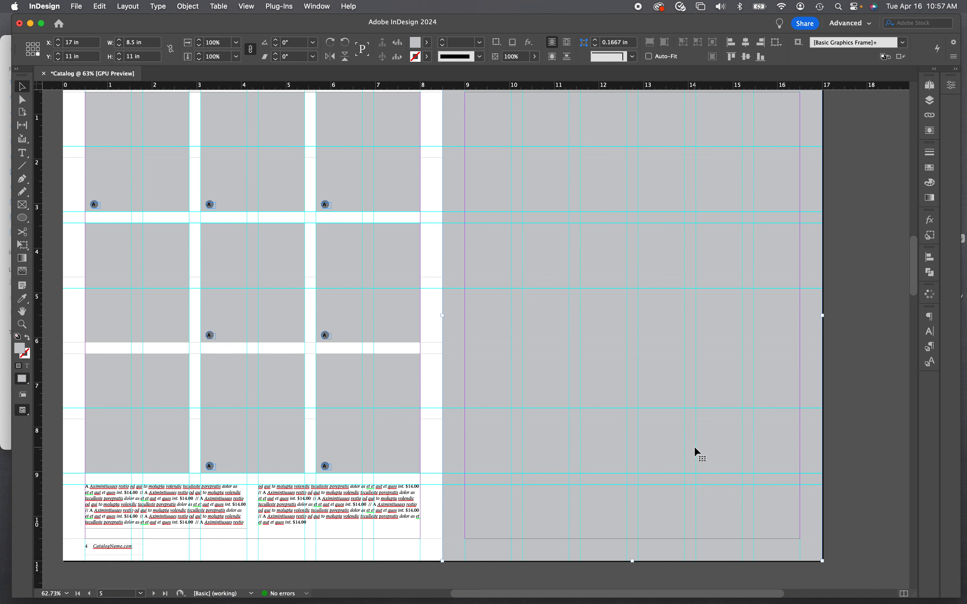
drag(658, 462, 657, 407)
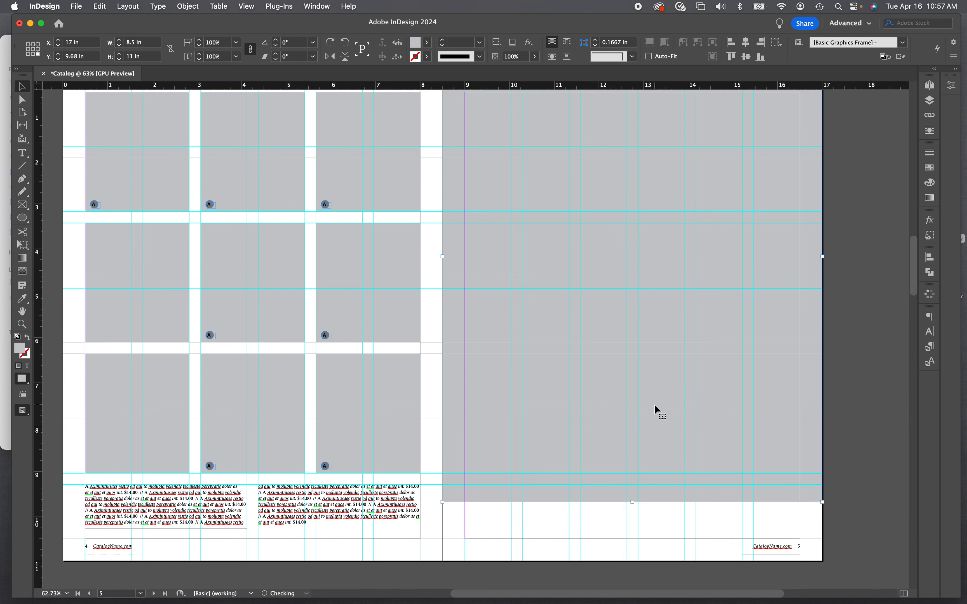
shift+click(761, 553)
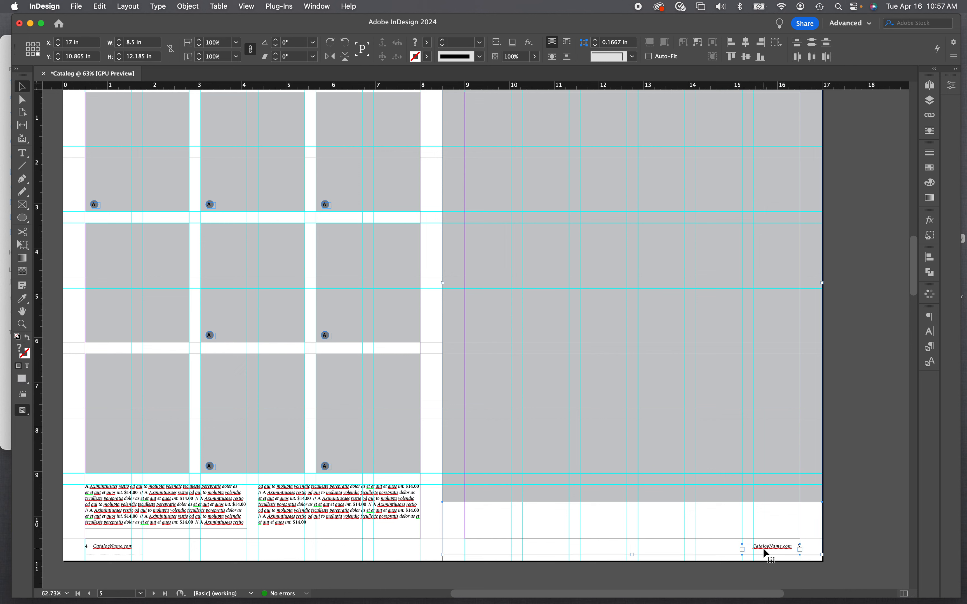
click(184, 5)
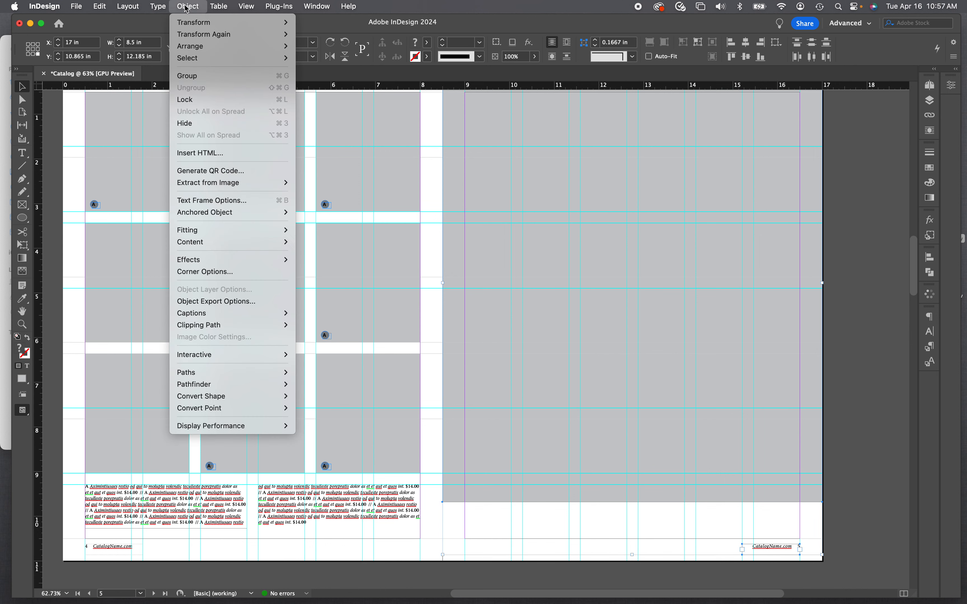
mouse_move(240, 47)
click(315, 47)
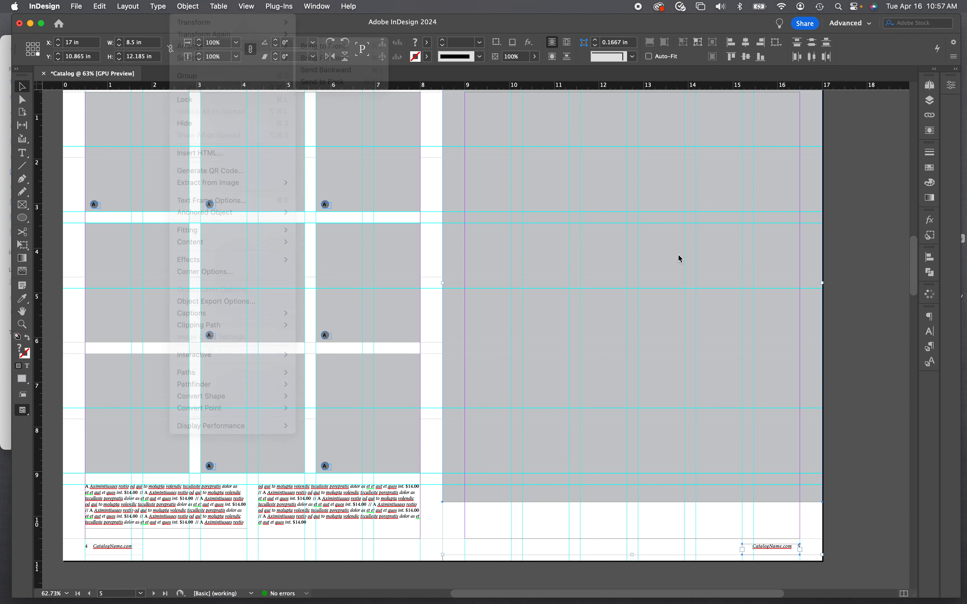
drag(648, 254, 623, 283)
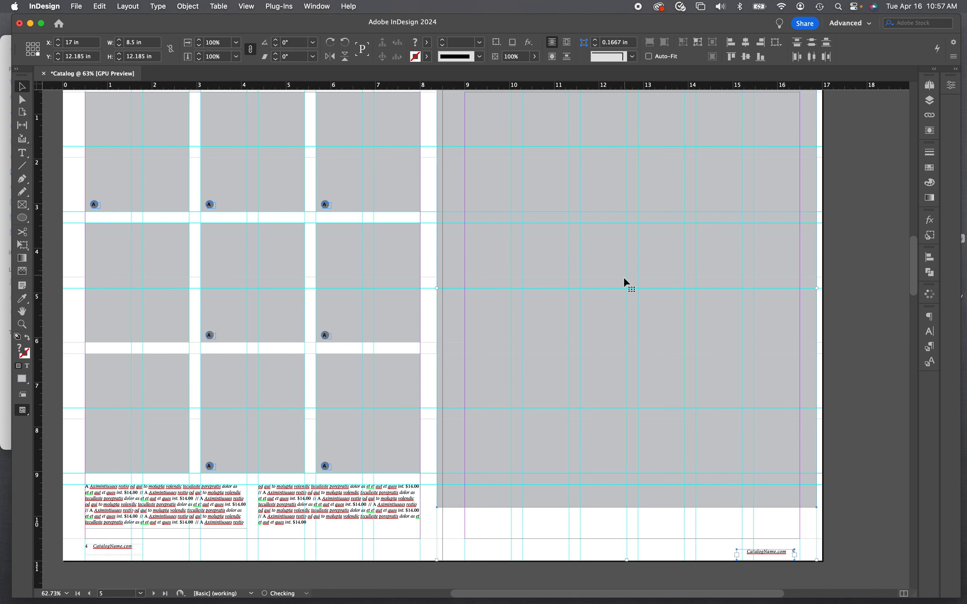
key(super+z)
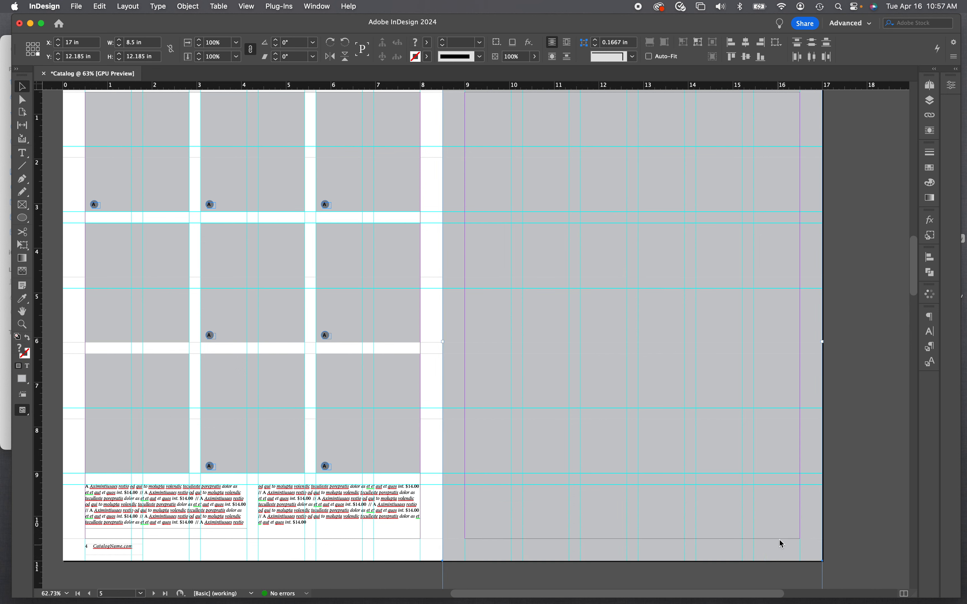
key(super+z)
click(852, 522)
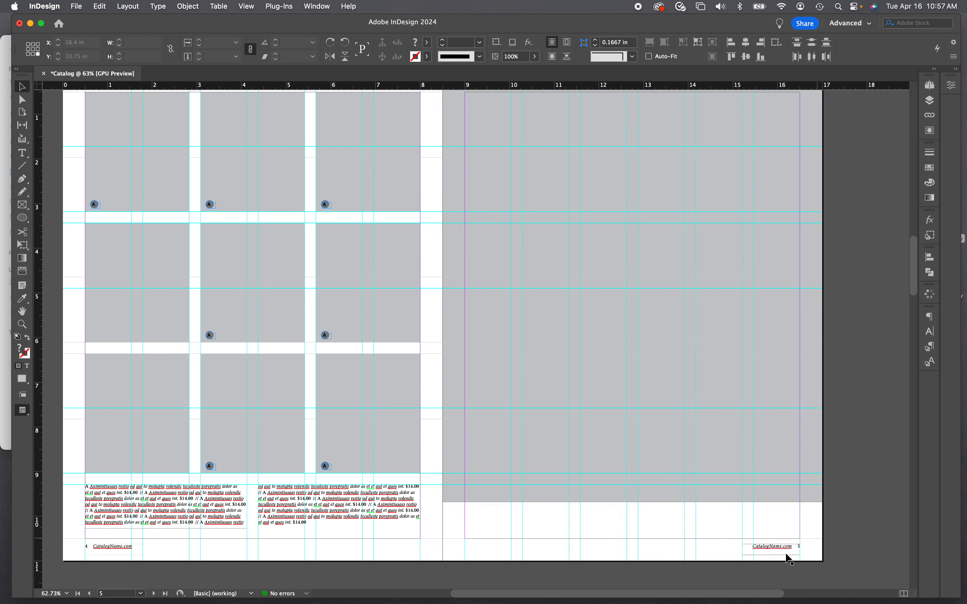
Step: Bring page 5's footer text frame to the front and move the gray frame back down to fill the page
click(777, 554)
click(179, 6)
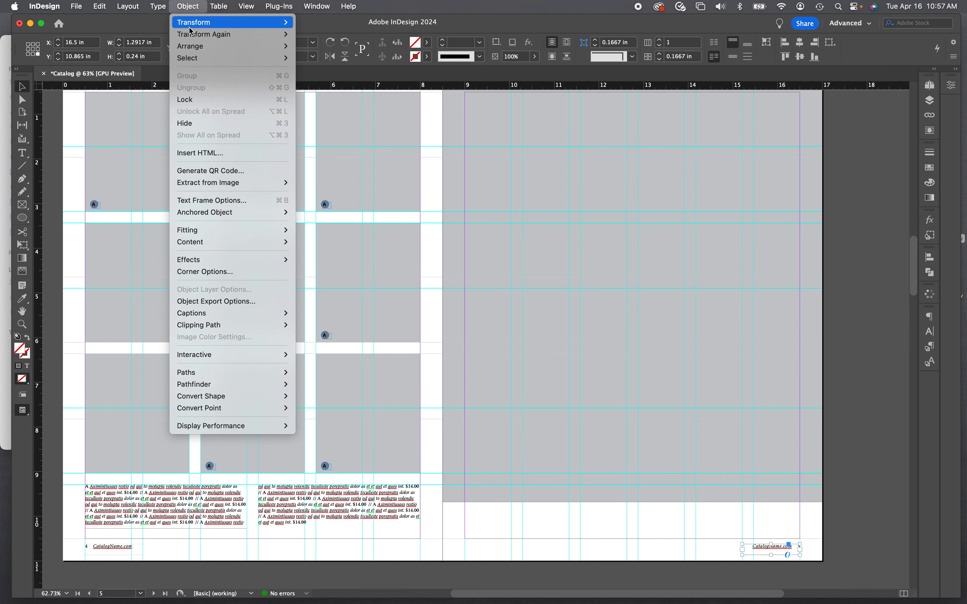
mouse_move(192, 46)
click(323, 46)
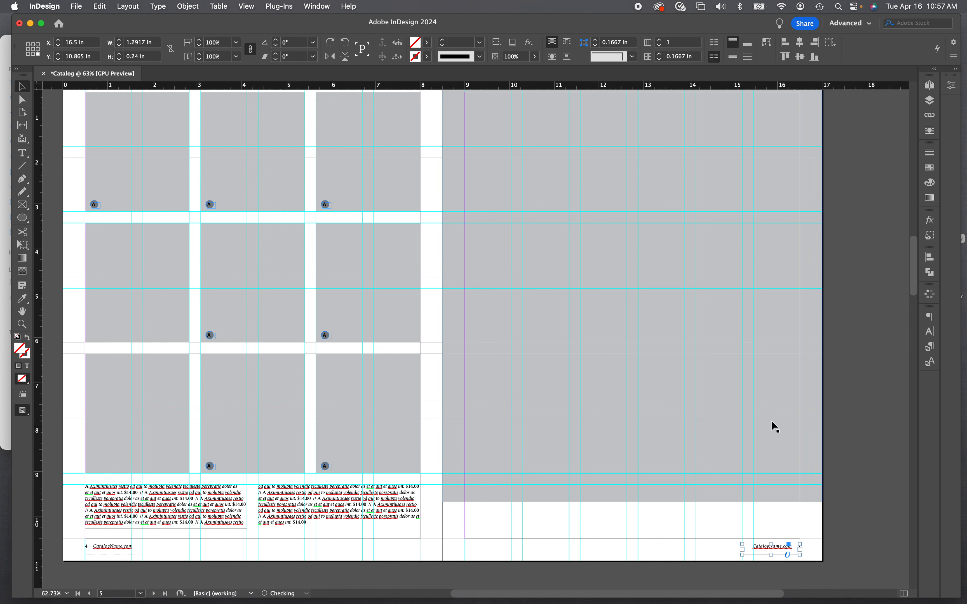
click(658, 396)
drag(662, 445, 665, 460)
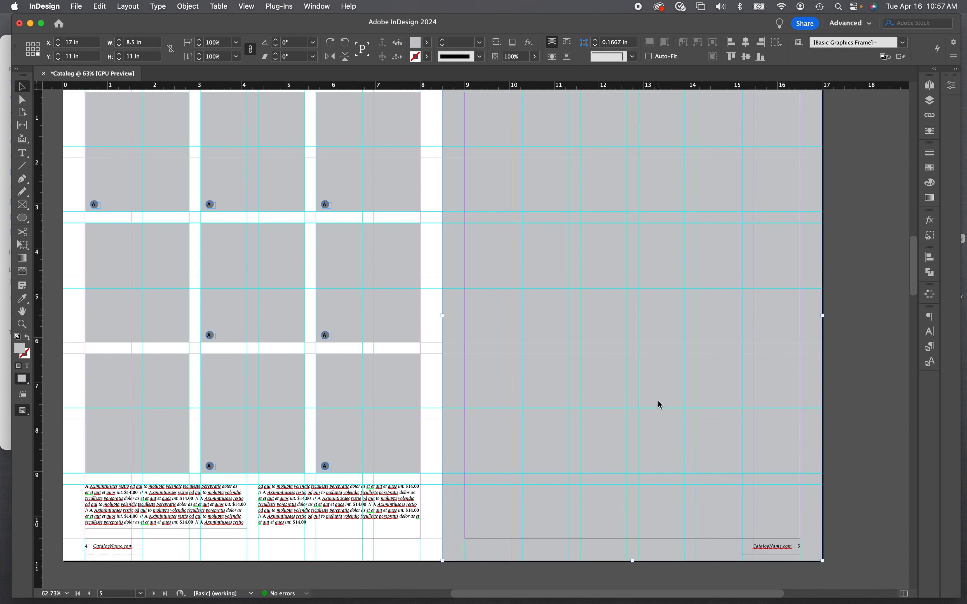
Step: Copy page 4's first caption frame and place the copy at the foot of page 5 against the inner and bottom margins
click(203, 492)
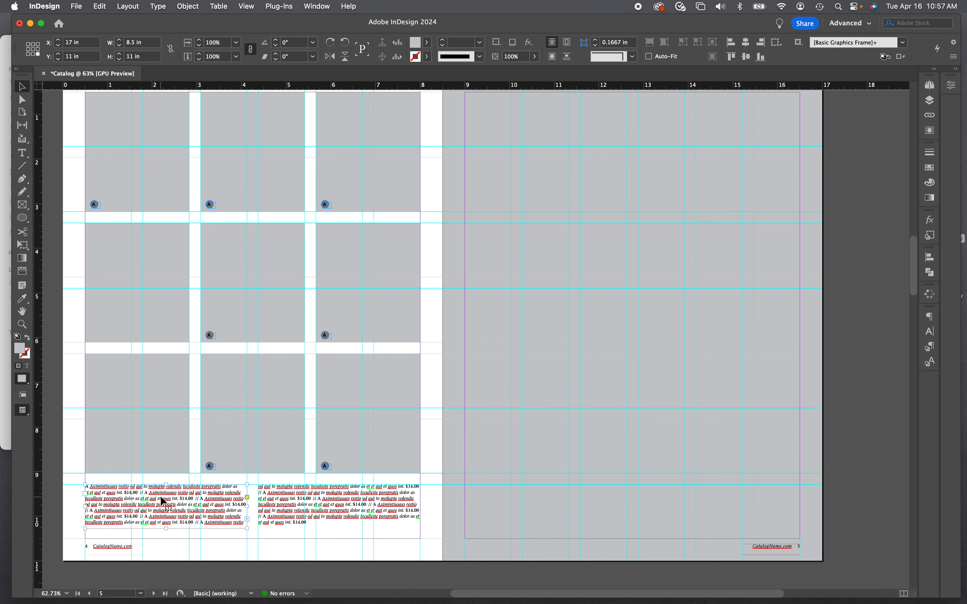
key(super+c)
key(super+v)
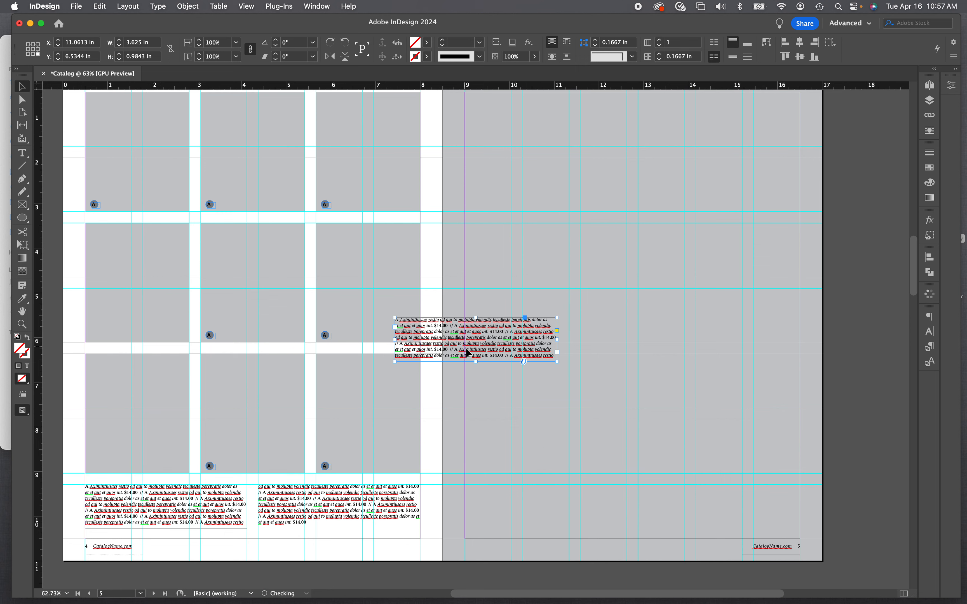
drag(468, 353, 653, 559)
Step: Delete everything after the first $14.00 price in page 5's caption and lower the frame's top edge to about 0.44 in high
key(t)
key(BackSpace)
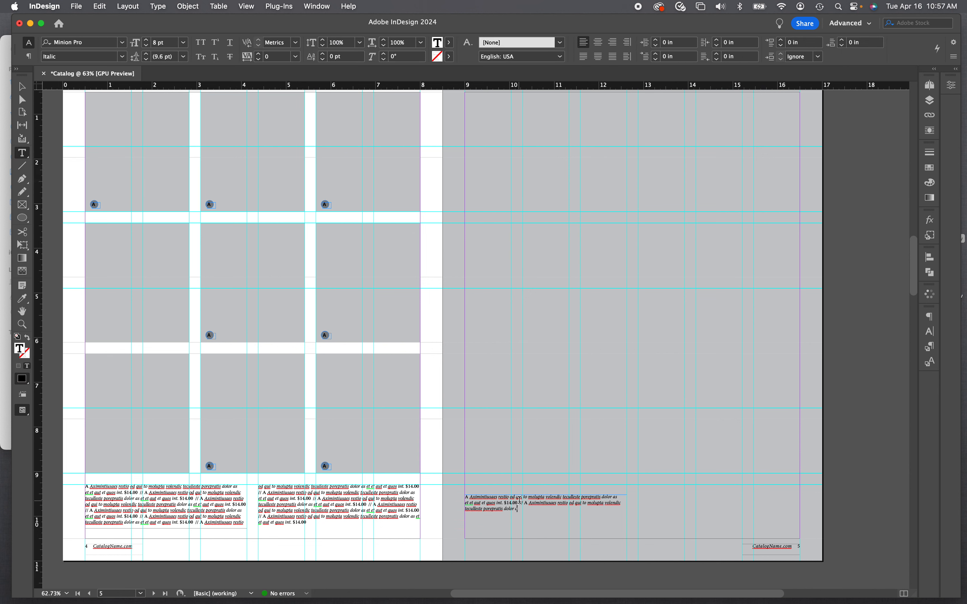
drag(518, 500, 604, 568)
key(BackSpace)
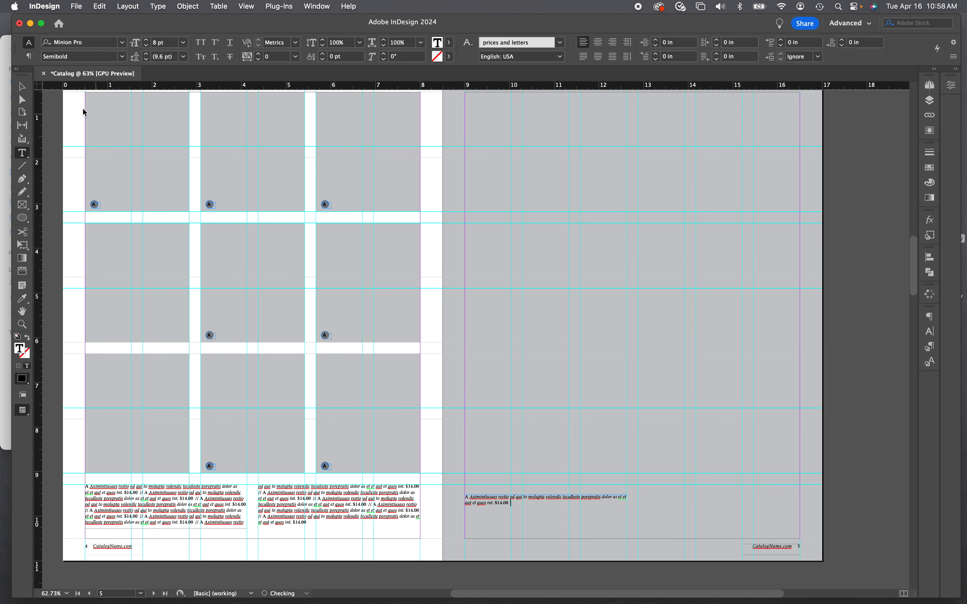
click(22, 86)
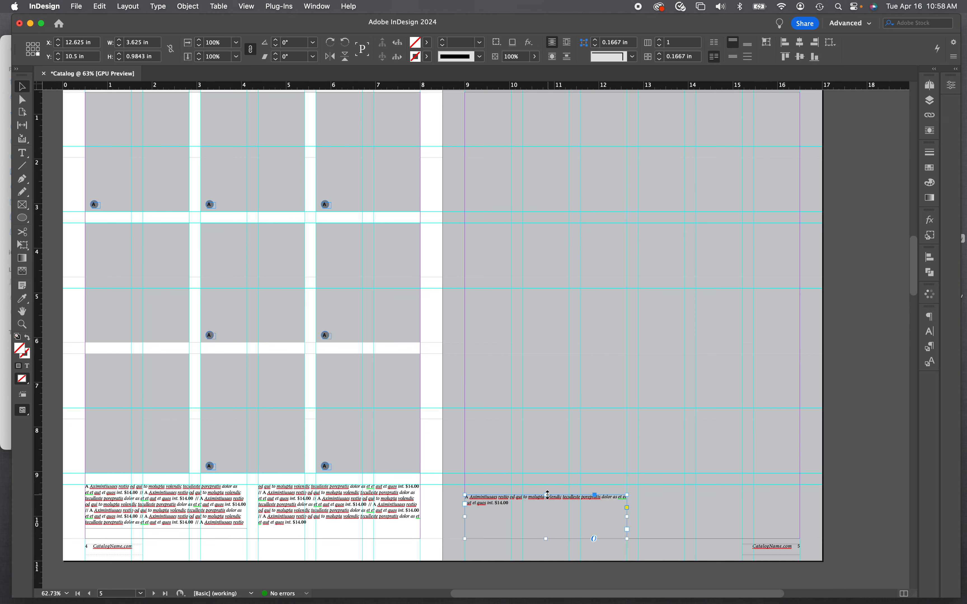
drag(547, 495, 546, 519)
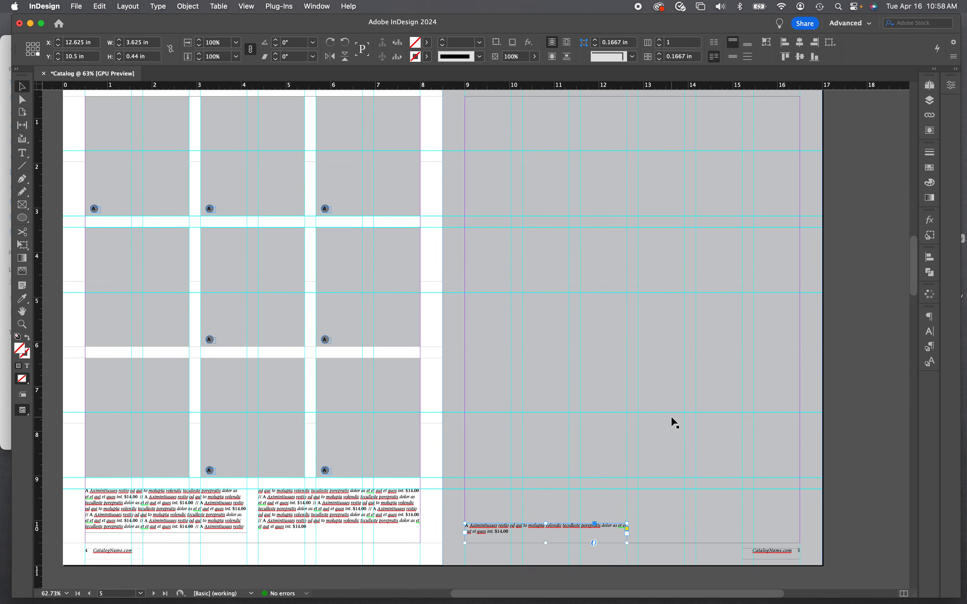
Step: Copy page 4's bottom-middle image frame together with its first caption frame and paste both onto the page 6–7 spread
scroll(671, 416, up, 3)
scroll(665, 416, down, 5)
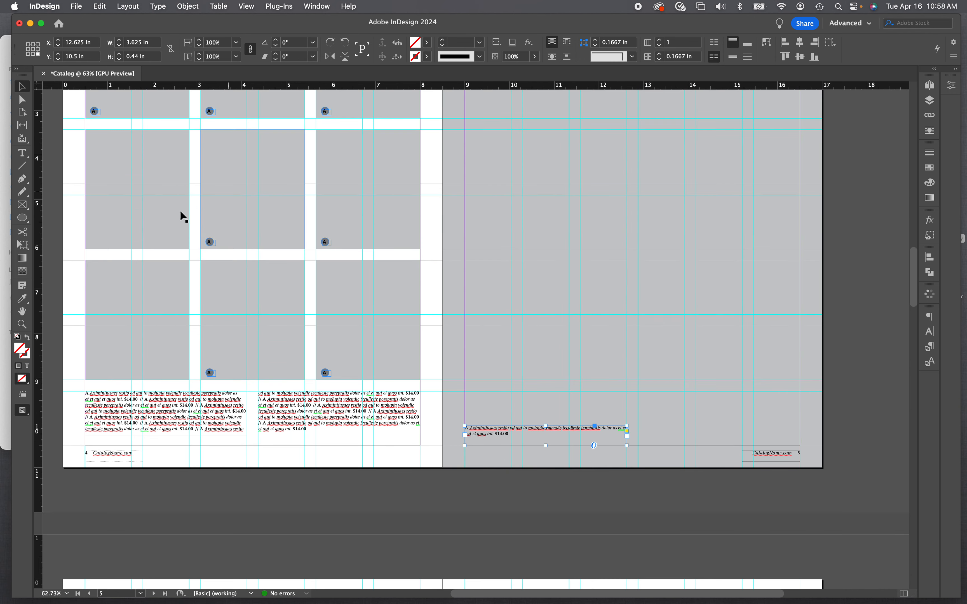
click(119, 348)
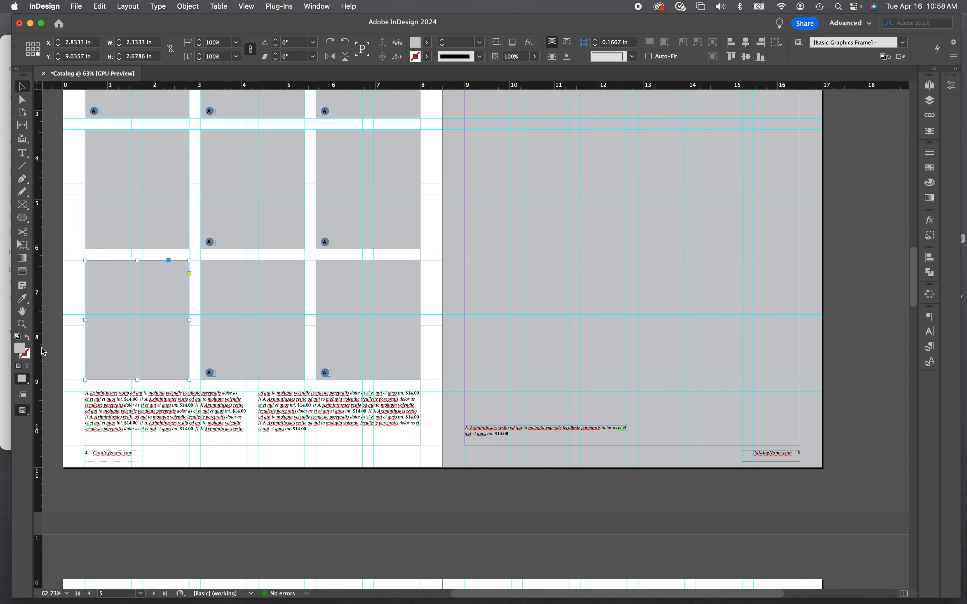
click(221, 363)
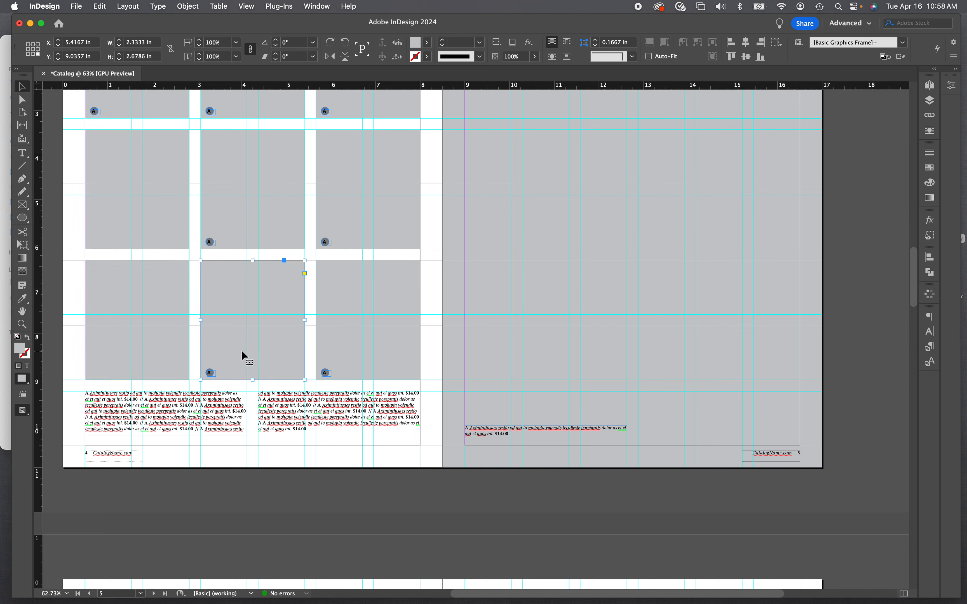
shift+click(211, 387)
scroll(215, 385, down, 15)
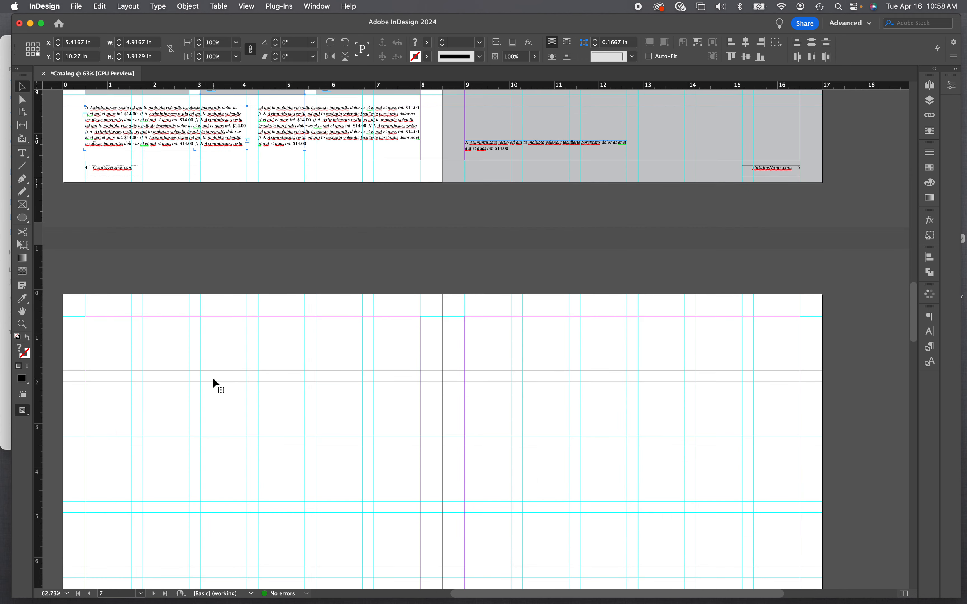
scroll(213, 379, up, 5)
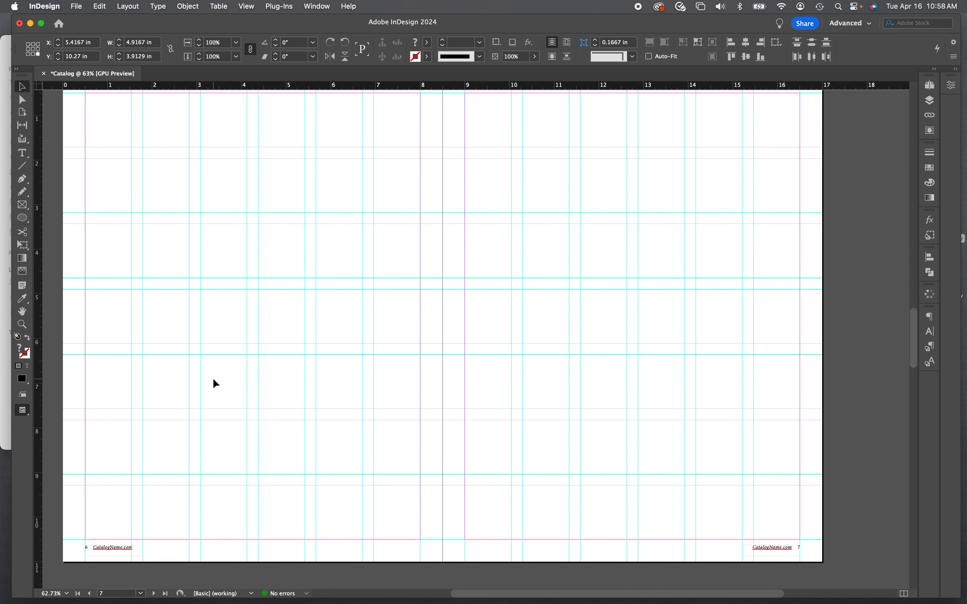
key(super+v)
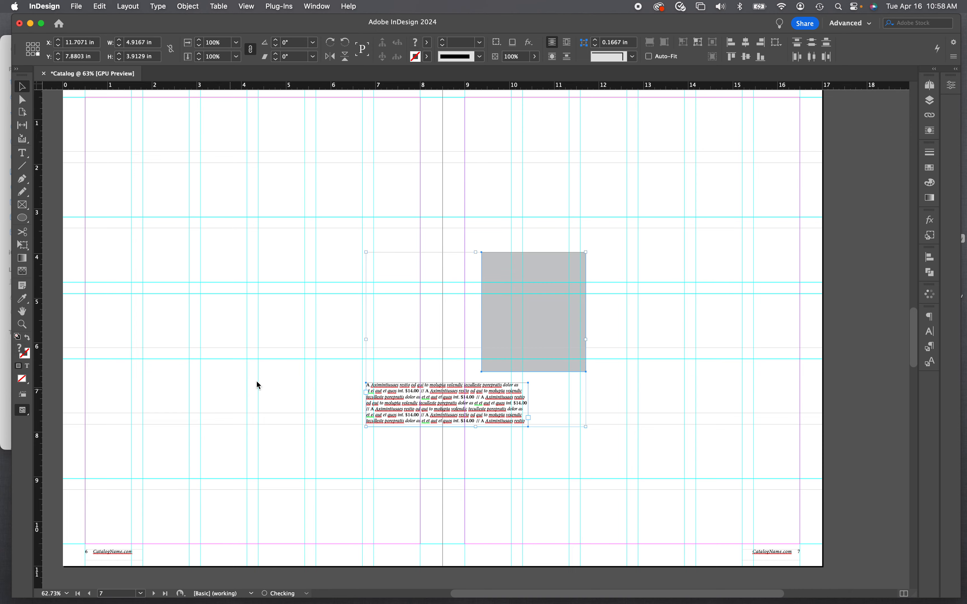
Step: Place the pasted image frame at page 6's outer margin and enlarge it to about 3.63 by 5.61 in
drag(428, 293, 119, 218)
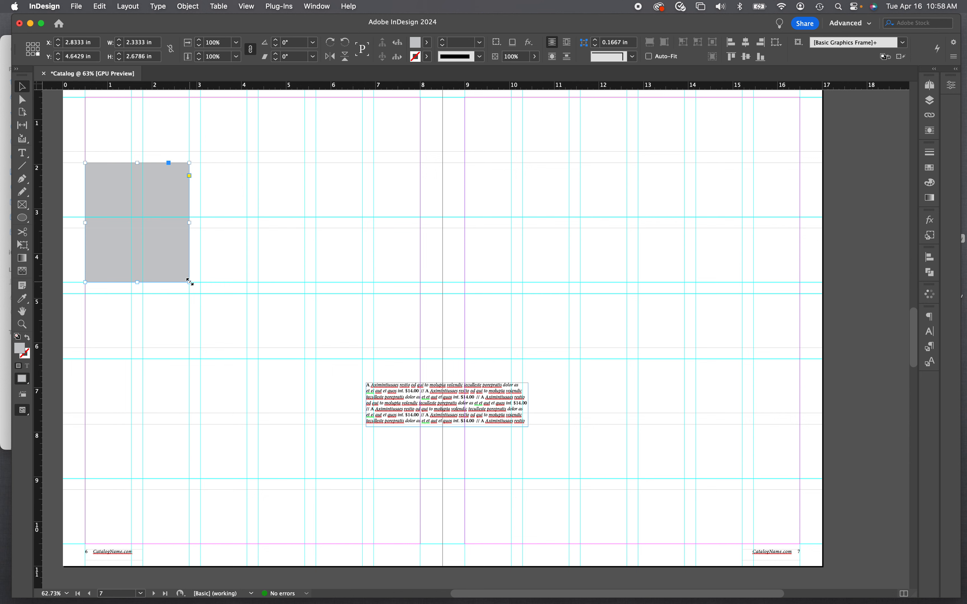
drag(190, 282, 246, 413)
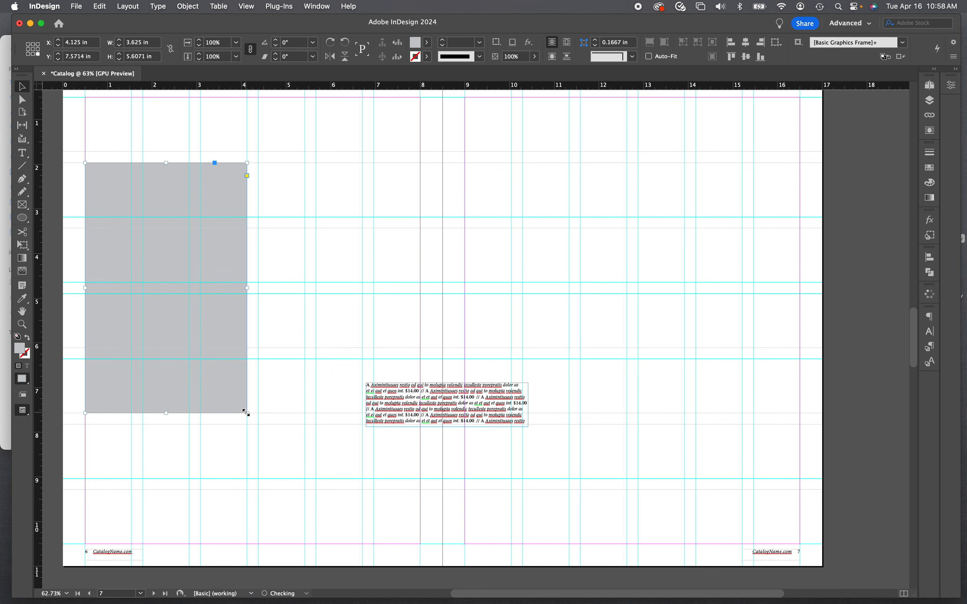
right_click(160, 271)
click(259, 277)
Step: Duplicate the enlarged image frame beside itself to fill page 6's width, and copy the pair across to page 7
drag(111, 241, 284, 248)
key(cmd+z)
drag(218, 249, 389, 252)
shift+click(219, 228)
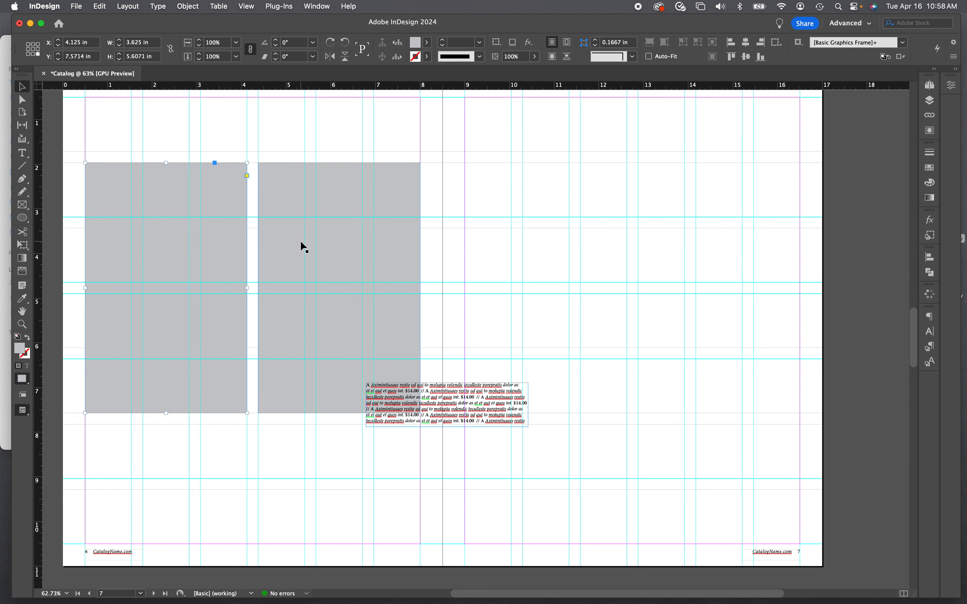
drag(301, 242, 682, 248)
Step: Place the caption frame under page 6's first image frame and delete the captions following the first $14.00 price
drag(415, 416, 142, 459)
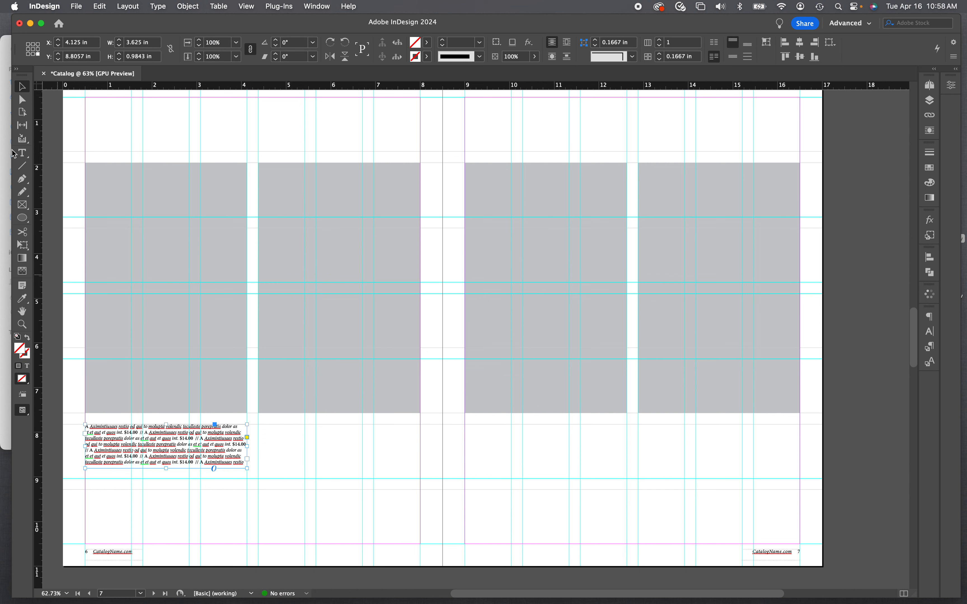
click(22, 153)
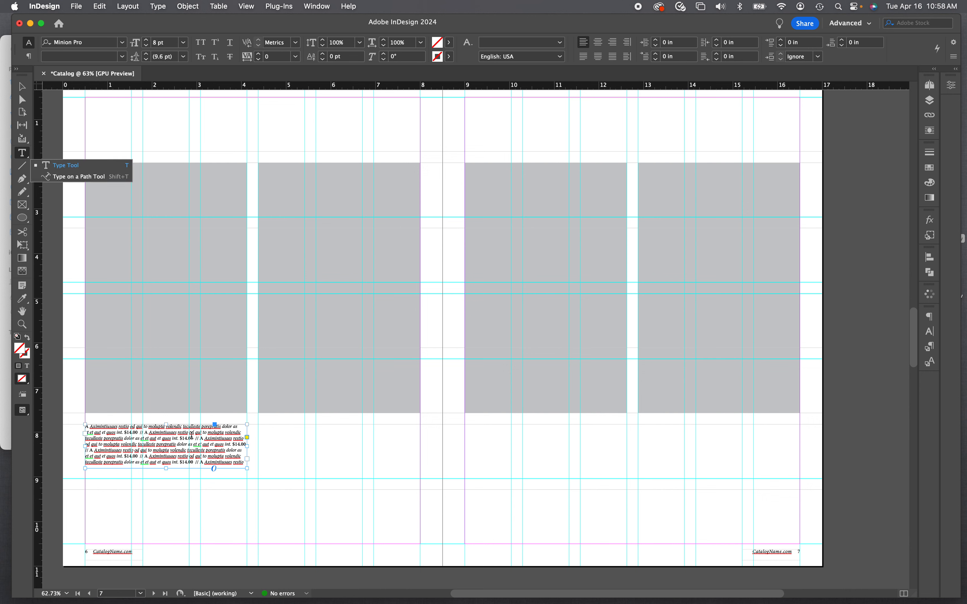
drag(142, 432, 252, 501)
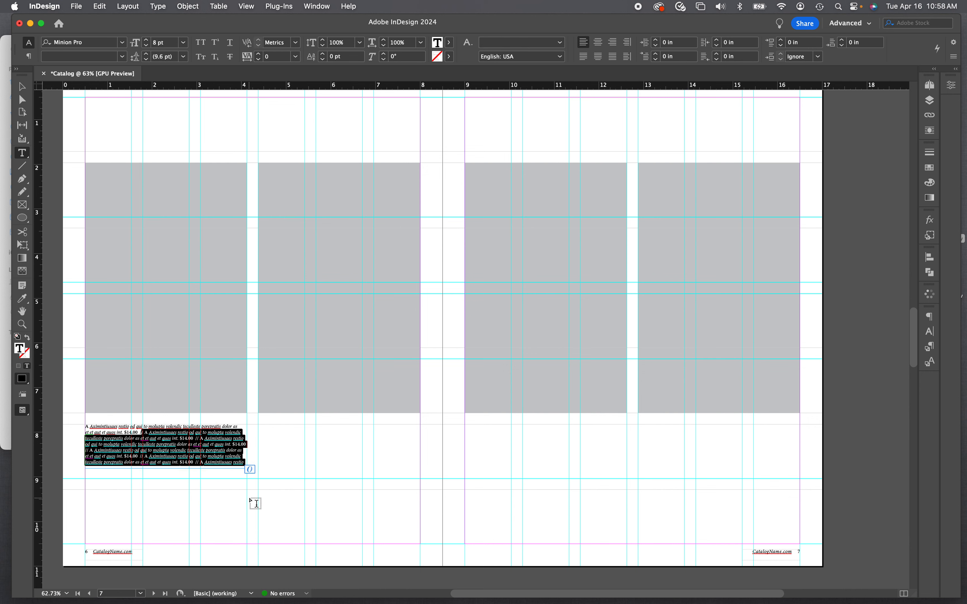
key(BackSpace)
click(22, 86)
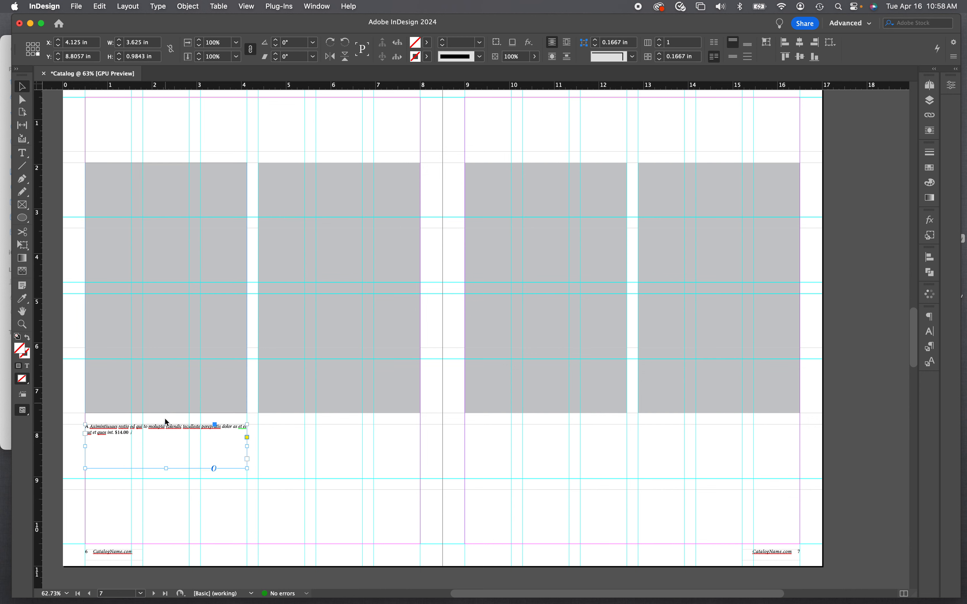
Step: Copy the $14.00 caption frame under each of the other three image frames on pages 6 and 7
right_click(130, 438)
key(Escape)
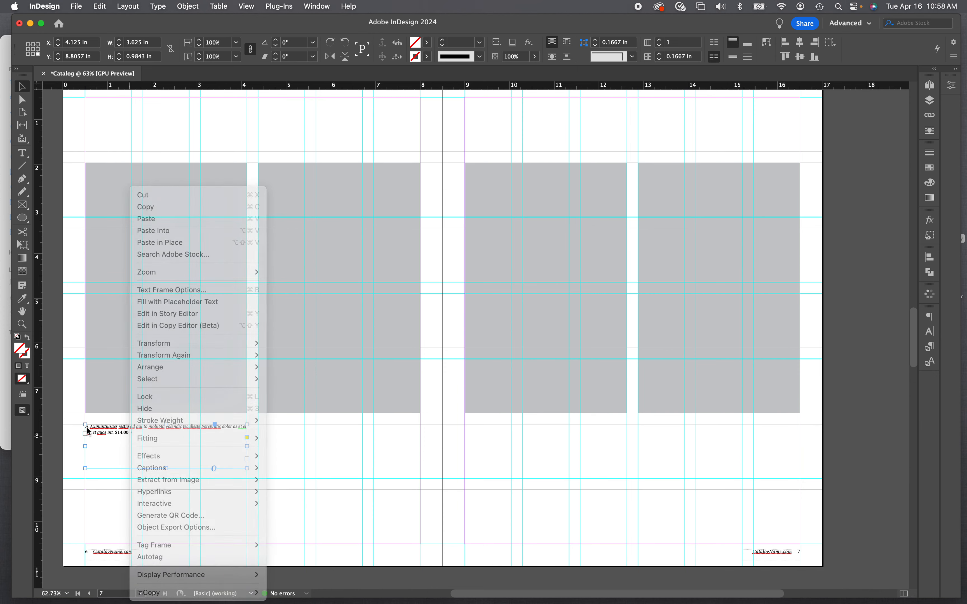
drag(118, 439, 670, 452)
click(601, 514)
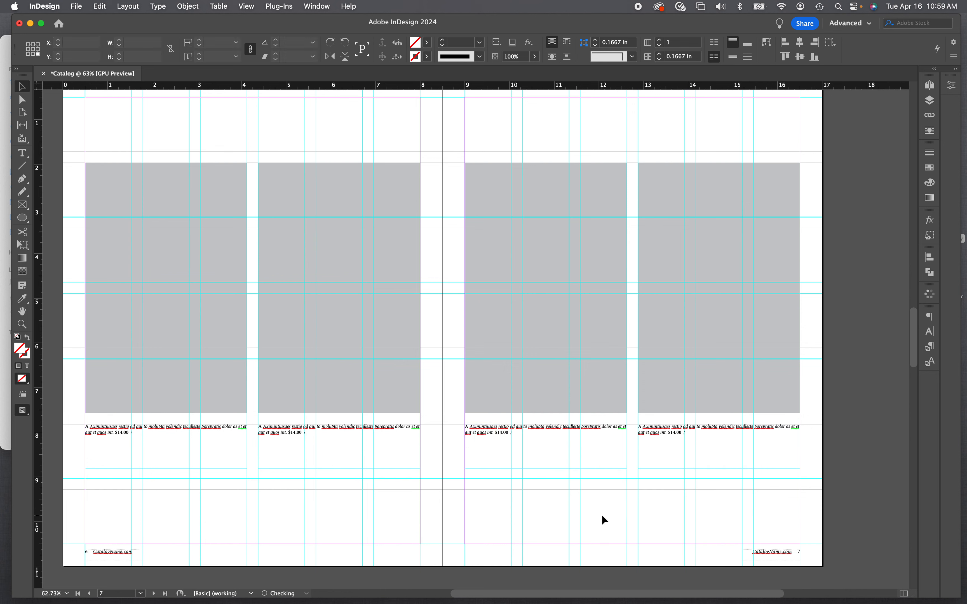
Step: Copy page 6's first image frame together with its caption and paste both onto the page 8–9 spread
scroll(311, 361, up, 20)
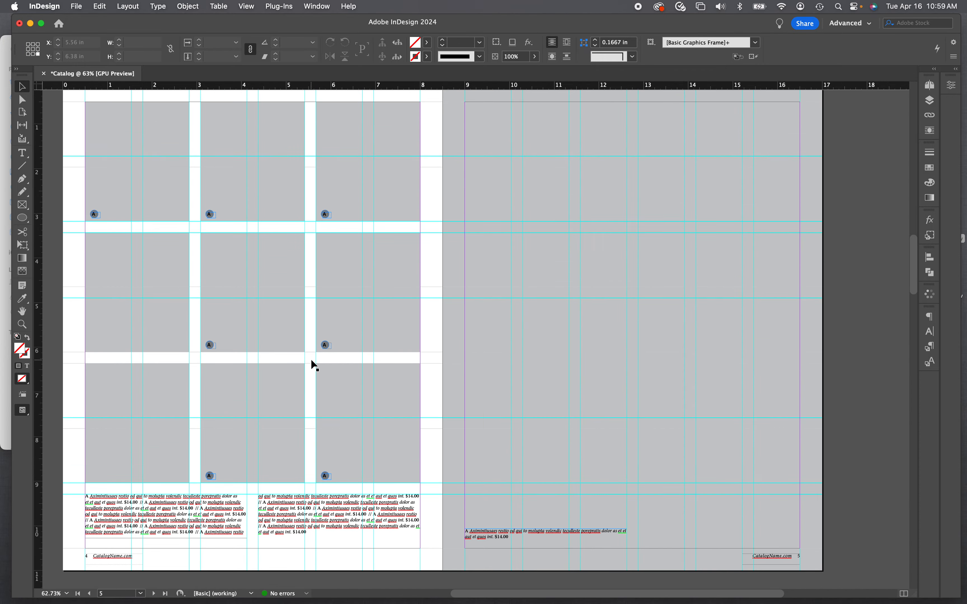
scroll(310, 359, down, 20)
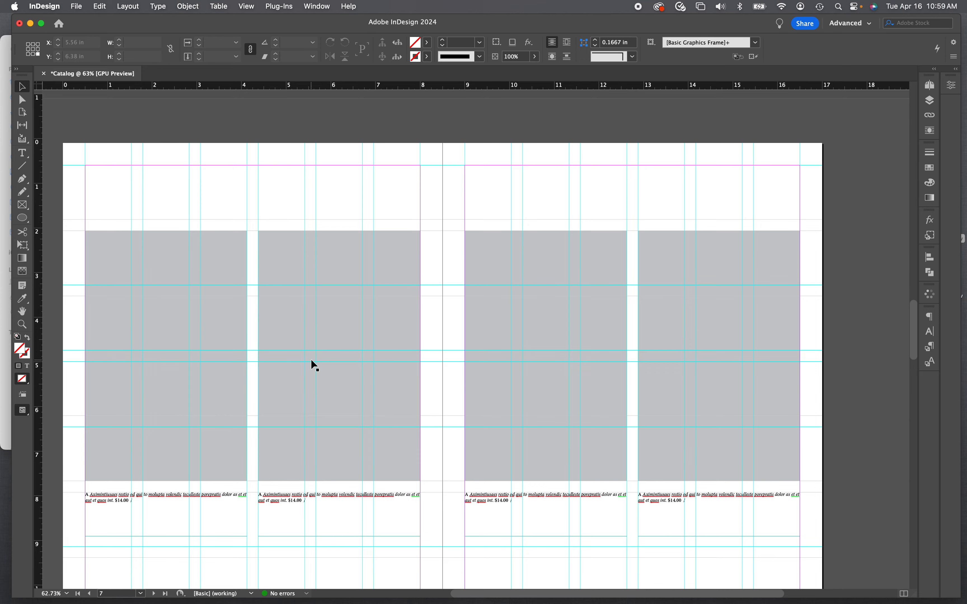
drag(75, 208, 253, 517)
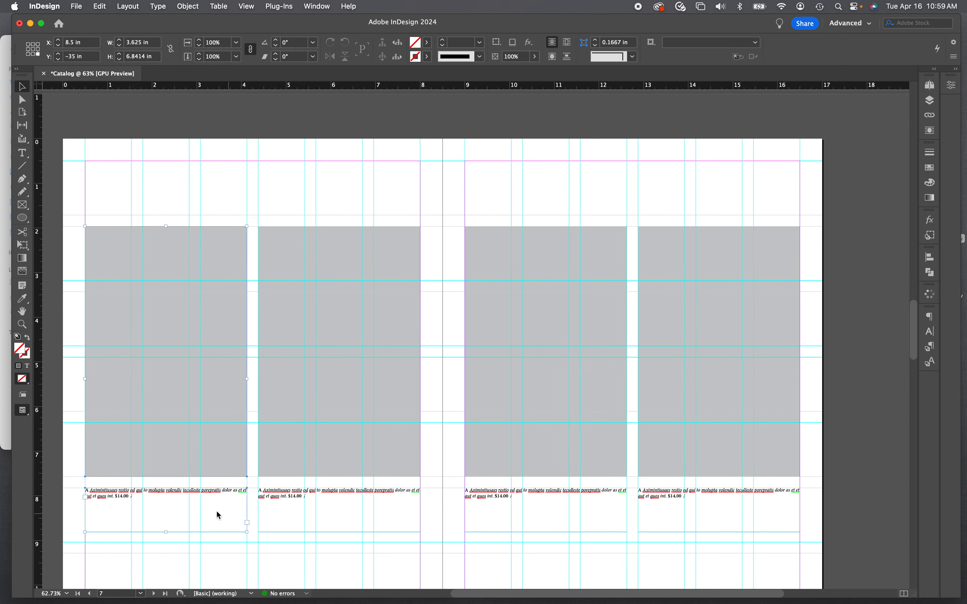
scroll(258, 445, down, 10)
scroll(259, 447, down, 5)
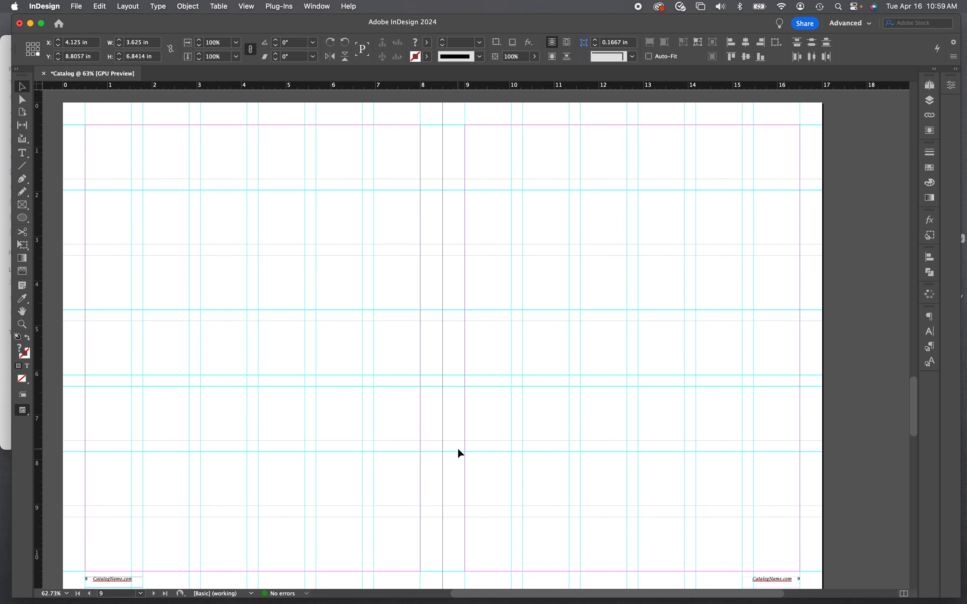
key(super+v)
Step: Place the pasted image frame at page 8's upper outer corner, enlarged to about 4.15 by 6.11 in, and duplicate it beside itself across the page
drag(532, 362, 116, 255)
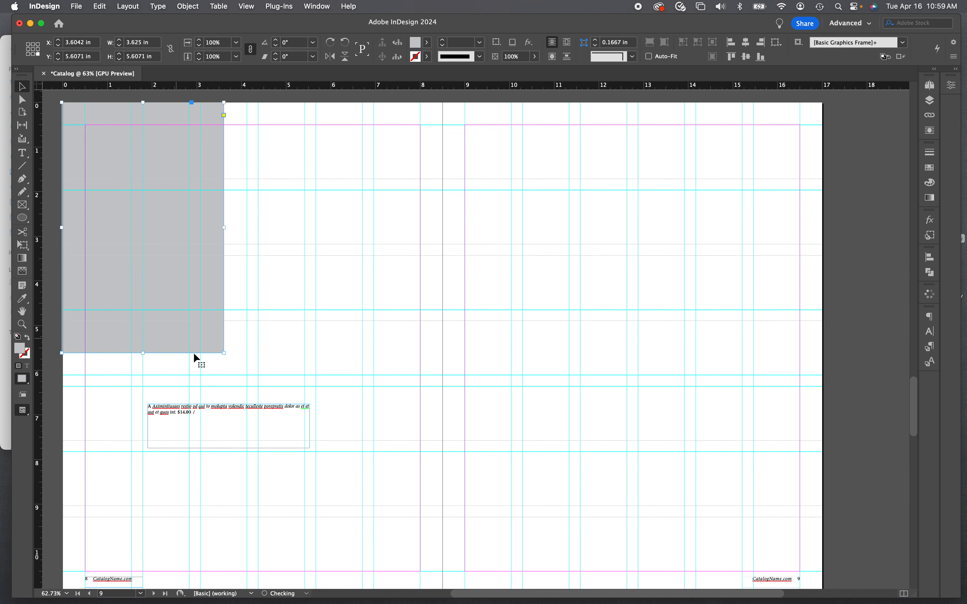
drag(223, 353, 245, 376)
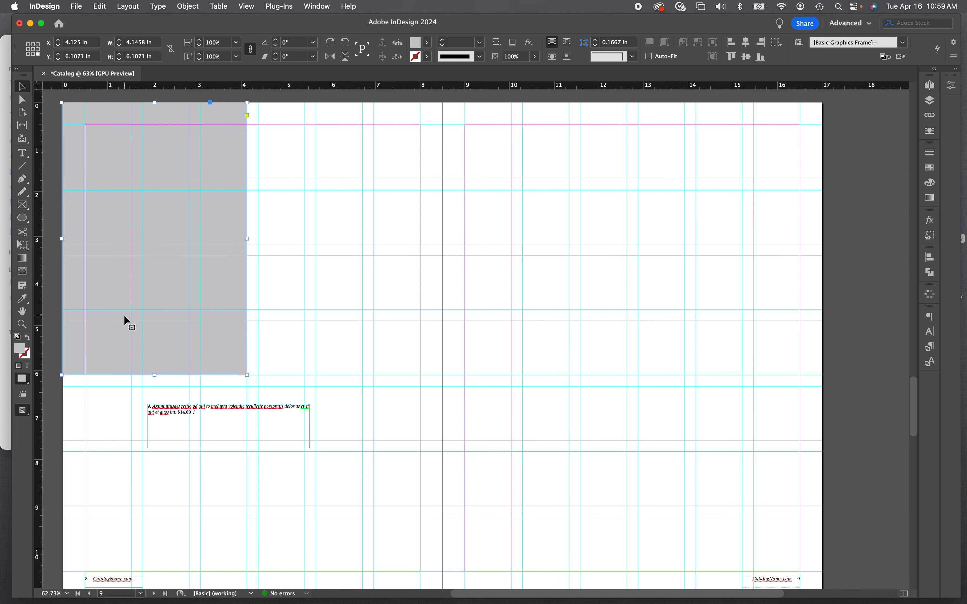
drag(124, 316, 282, 317)
key(super+z)
drag(219, 311, 415, 316)
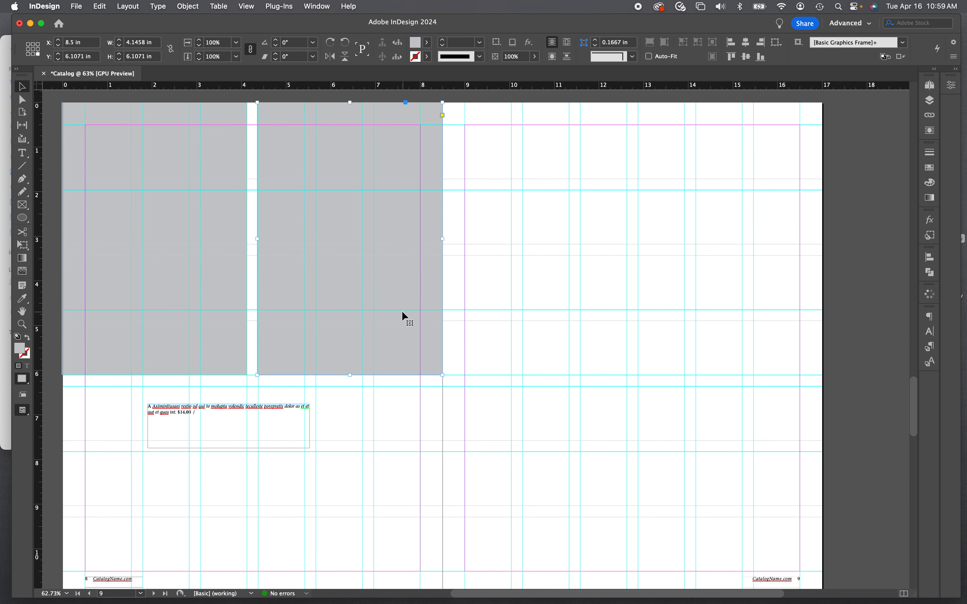
Step: Move the caption frame to page 9's lower inner margin corner and copy page 8's two image frames directly below themselves
drag(197, 416, 514, 533)
click(194, 319)
scroll(194, 318, down, 3)
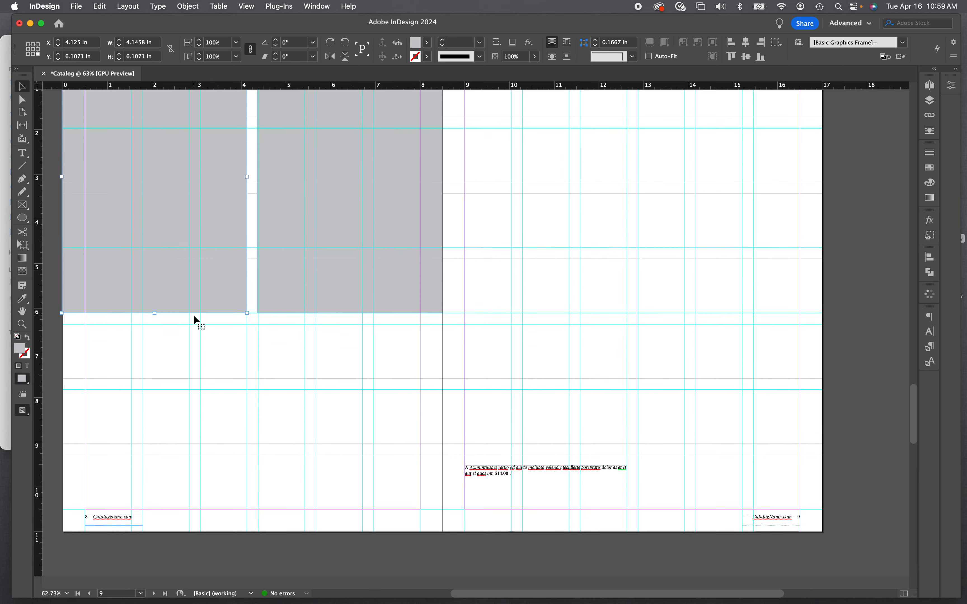
shift+click(307, 274)
drag(307, 275, 306, 563)
key(super+z)
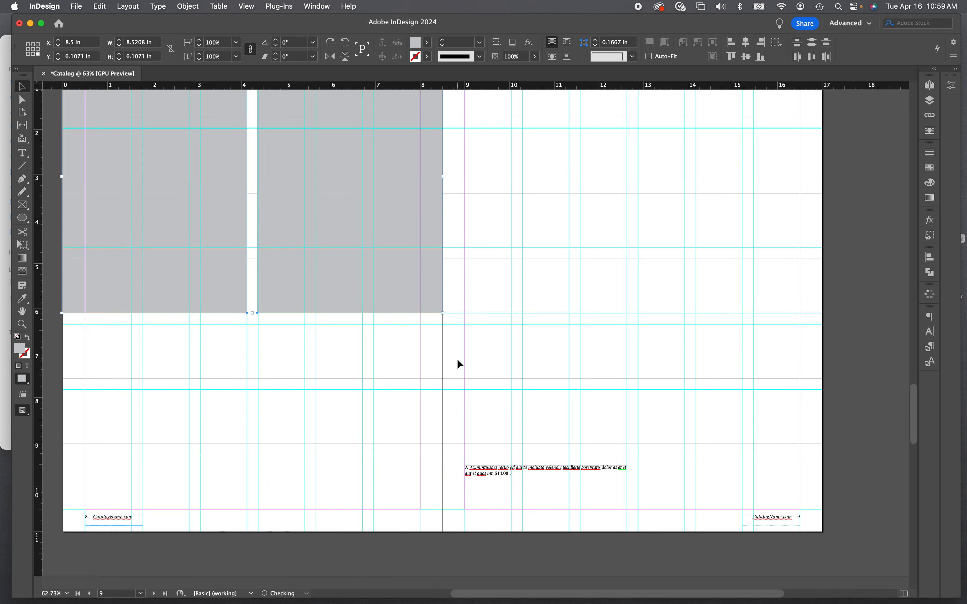
click(133, 281)
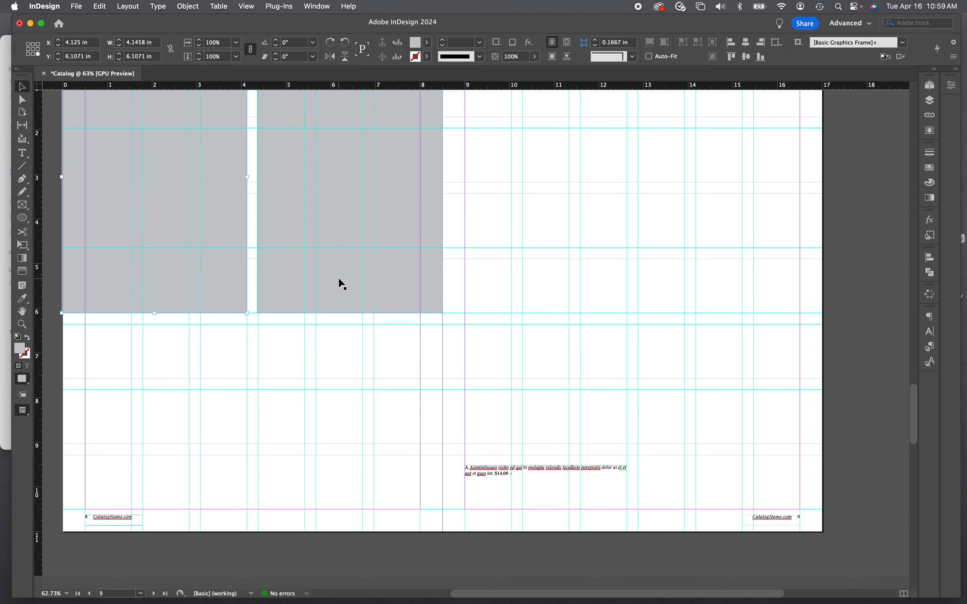
shift+click(326, 277)
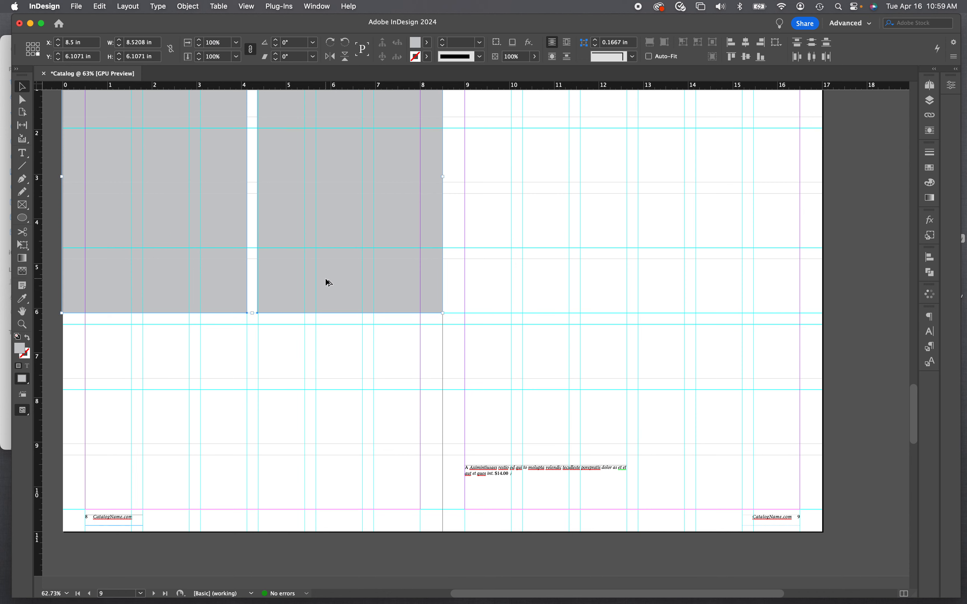
drag(326, 280, 339, 569)
Step: Shorten page 8's lower outer image frame to end at the page's bottom edge, about 4.64 in high
scroll(490, 388, down, 3)
scroll(475, 370, up, 4)
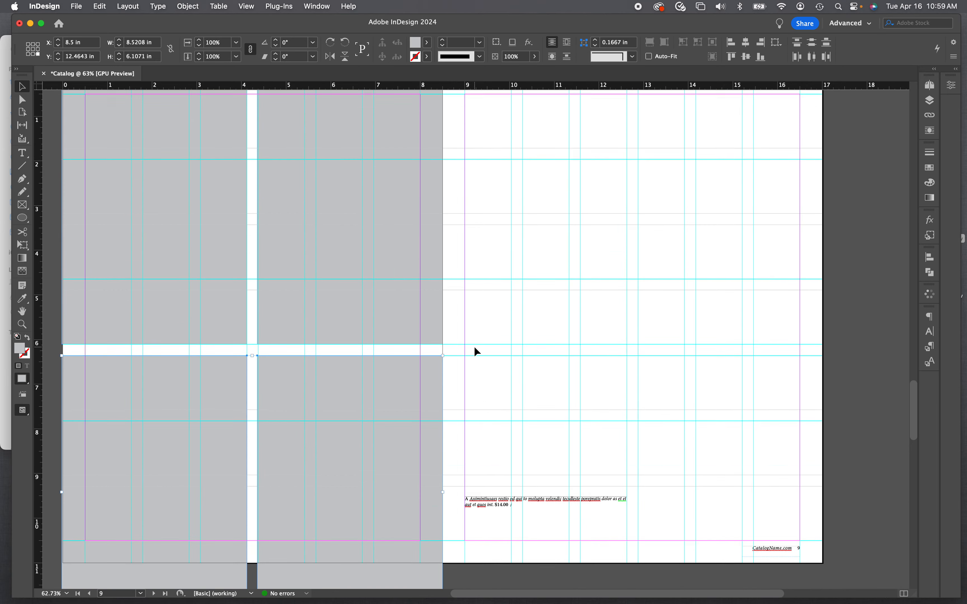
scroll(473, 346, up, 4)
scroll(473, 345, down, 5)
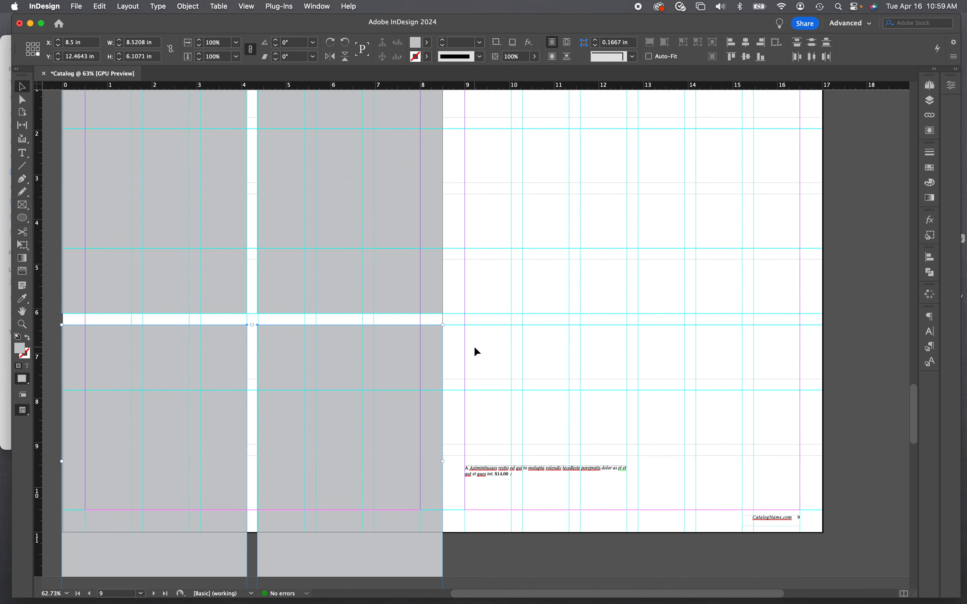
scroll(183, 423, down, 3)
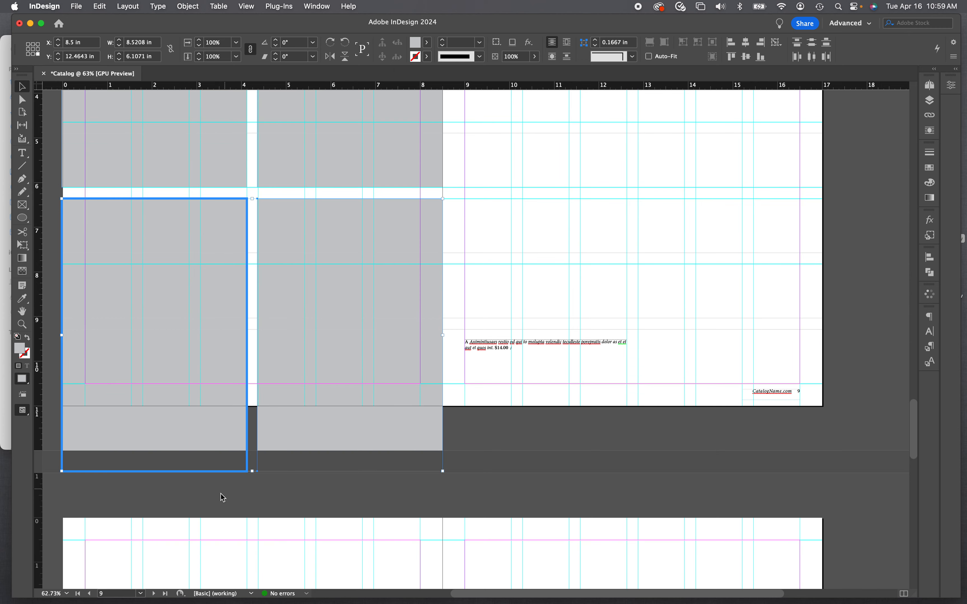
click(195, 481)
click(176, 475)
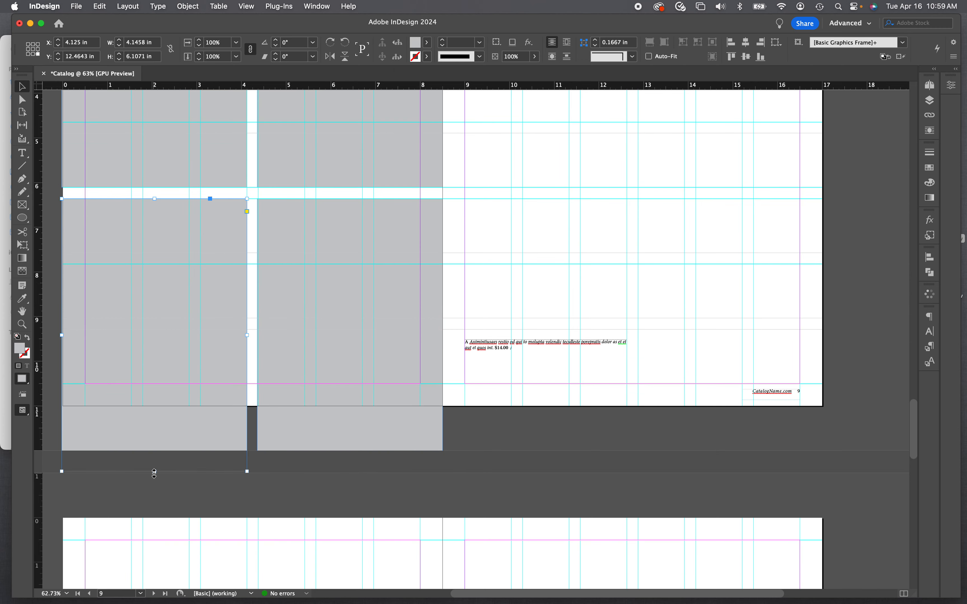
drag(154, 473, 159, 406)
scroll(426, 244, up, 4)
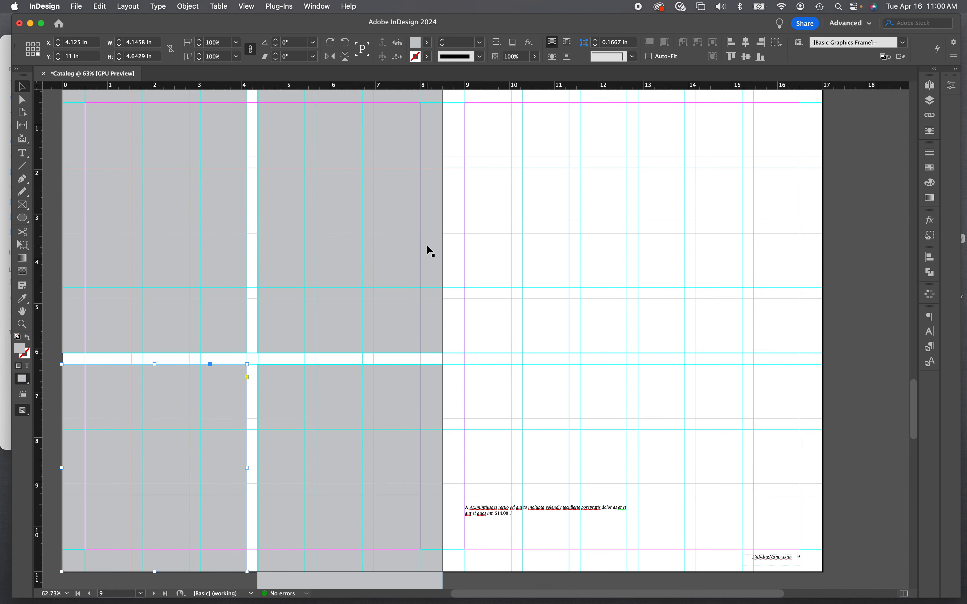
Step: Move page 8's two inner image frames up to the page's bottom edge and trim the upper one at the top edge, about 4.64 in high
click(339, 426)
shift+click(335, 299)
drag(335, 296, 341, 230)
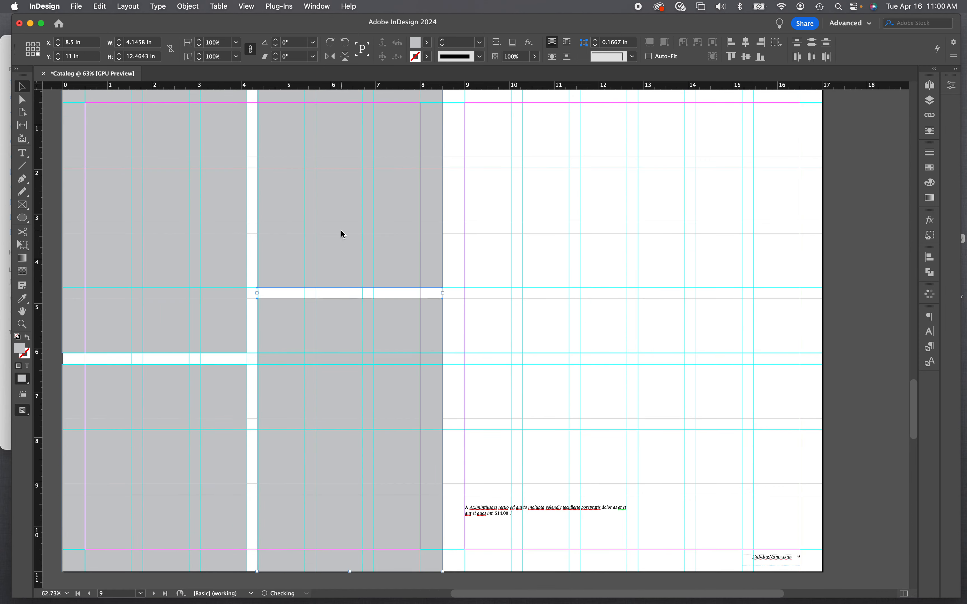
click(543, 352)
scroll(541, 346, up, 3)
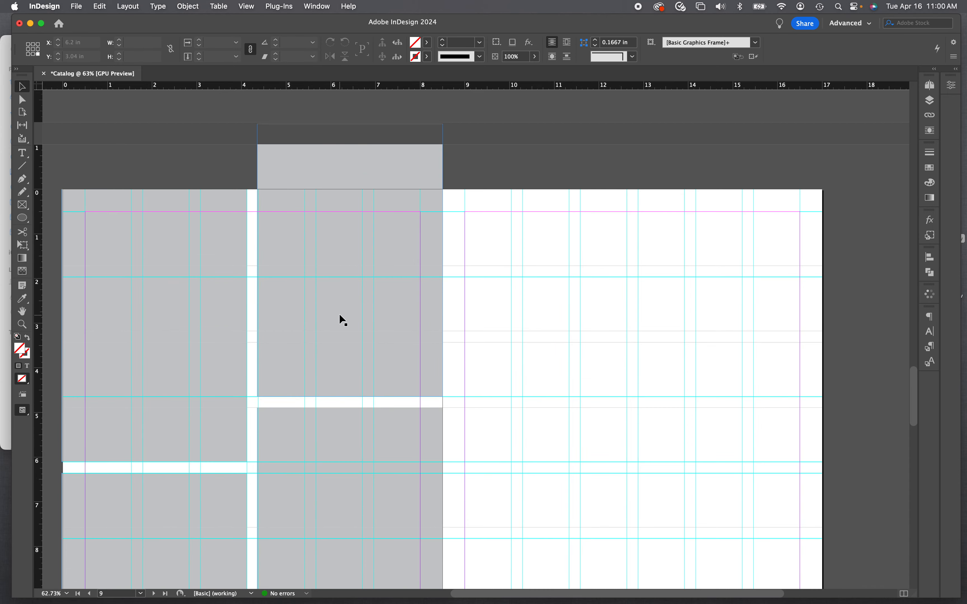
click(348, 160)
drag(350, 125, 351, 189)
Step: Copy a lettered A marker from page 4 and place it in the lower inner corner of page 8's upper outer image frame
scroll(471, 284, up, 20)
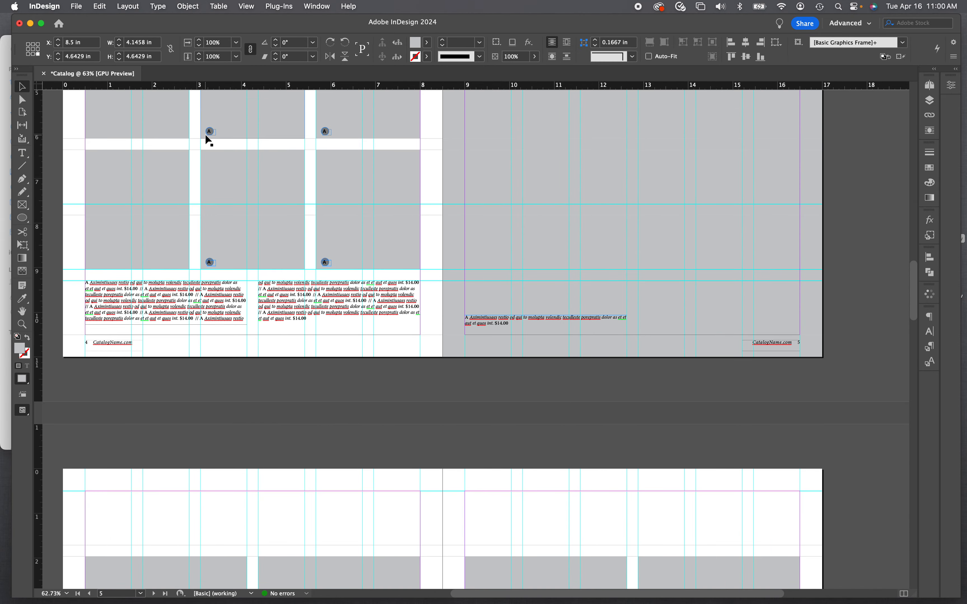
click(210, 131)
scroll(265, 238, down, 12)
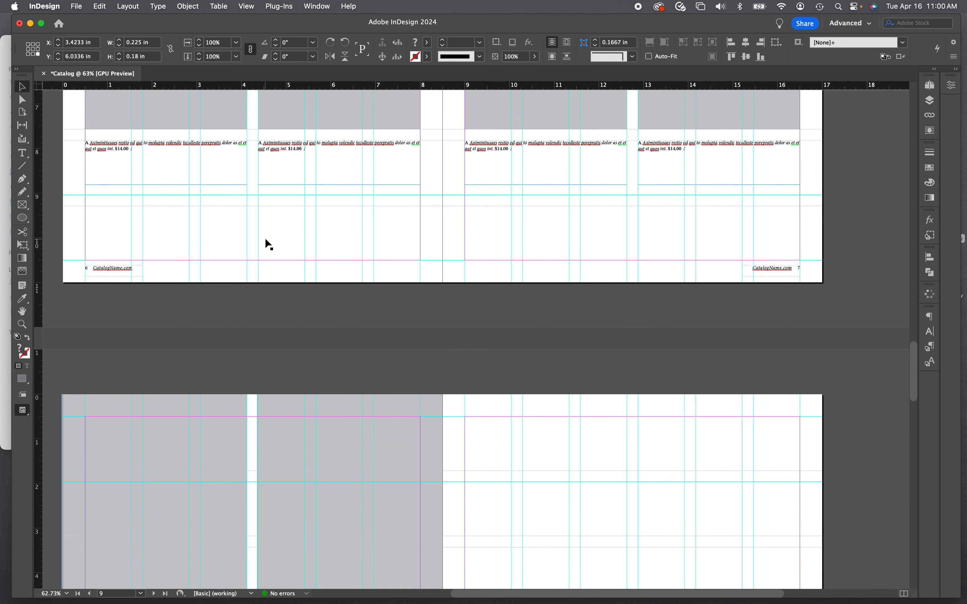
scroll(266, 239, down, 10)
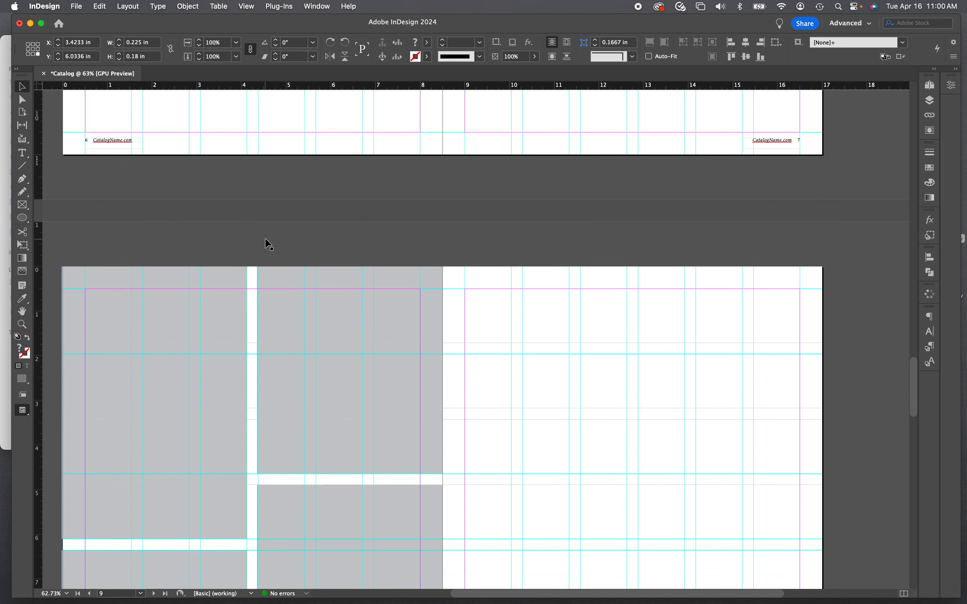
scroll(266, 238, down, 3)
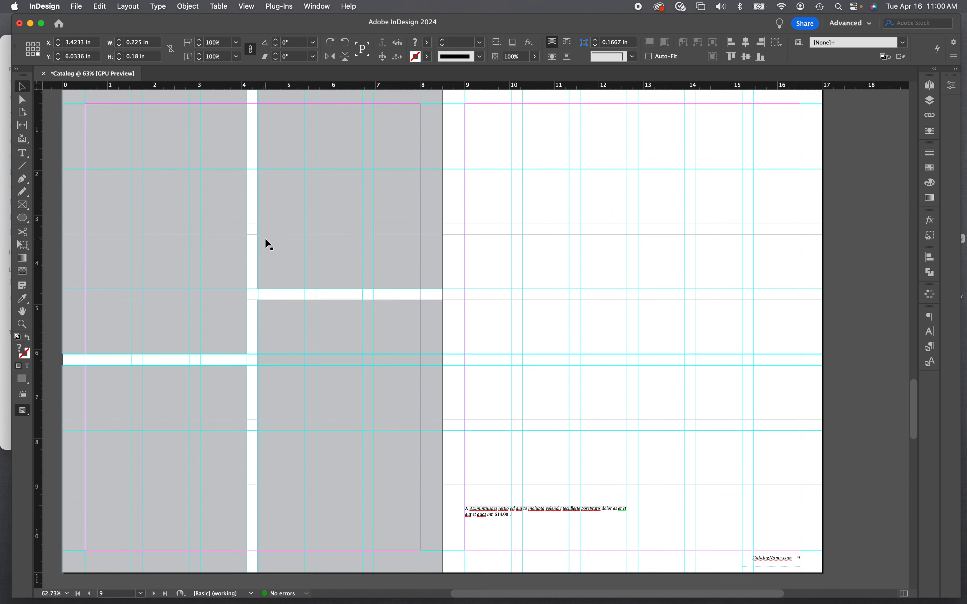
key(super+v)
mouse_move(476, 339)
mouse_down()
mouse_move(100, 351)
mouse_move(232, 344)
mouse_up()
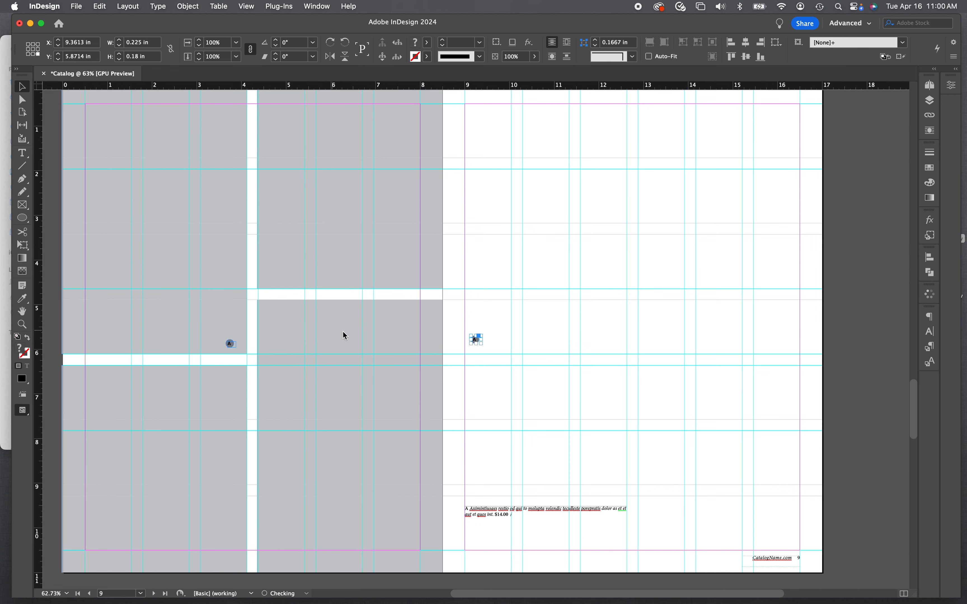
Step: Place copies of the A marker in page 8's other three image frames, at the corners nearest where the frames meet
drag(476, 340, 269, 278)
key(super+z)
drag(479, 343, 270, 313)
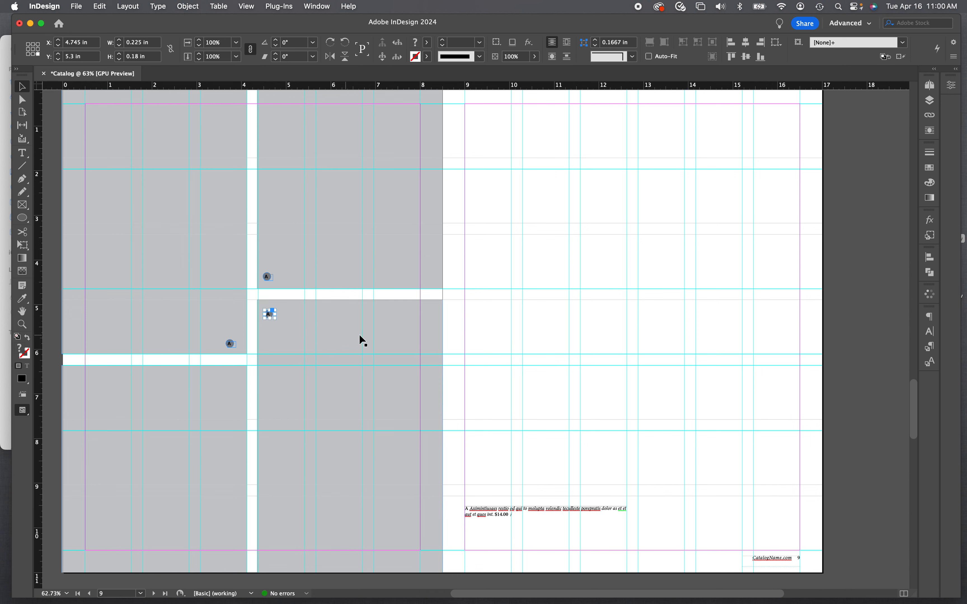
key(super+z)
drag(478, 344, 233, 386)
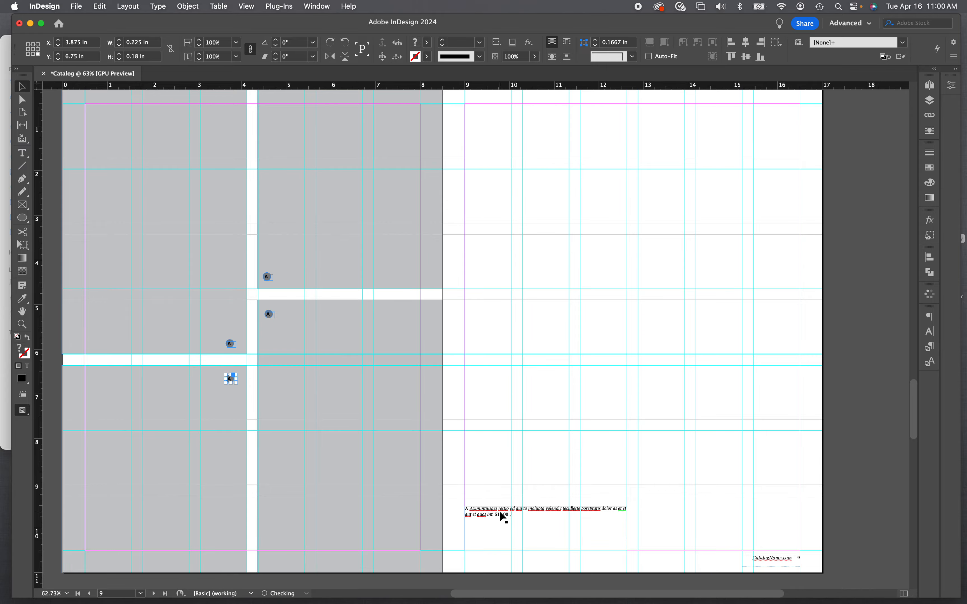
Step: Lower page 9's caption frame to the page's bottom edge, and paste a copy of page 3's image frame with its caption onto the spread
drag(500, 512, 501, 536)
scroll(589, 366, up, 15)
scroll(589, 365, up, 20)
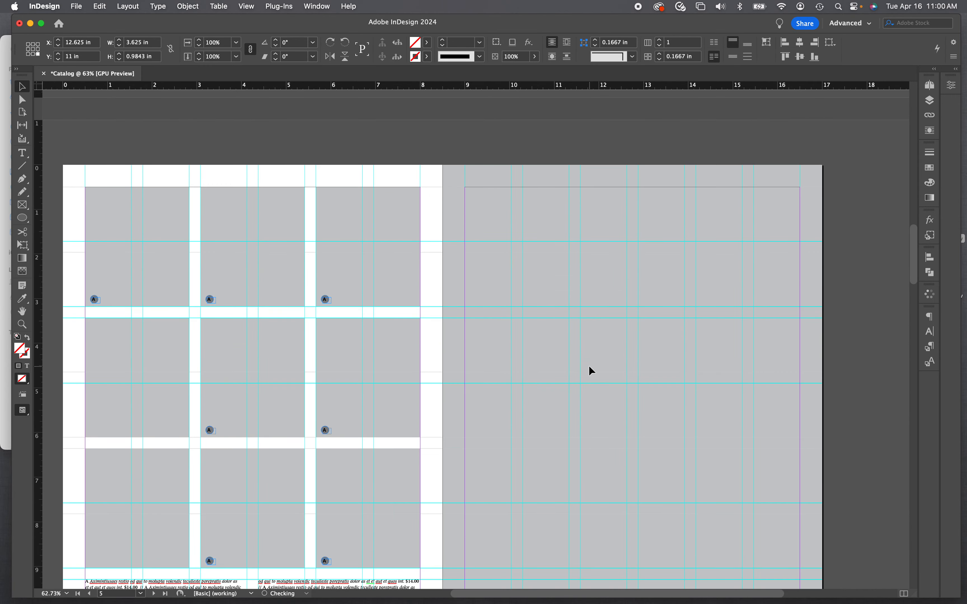
click(643, 275)
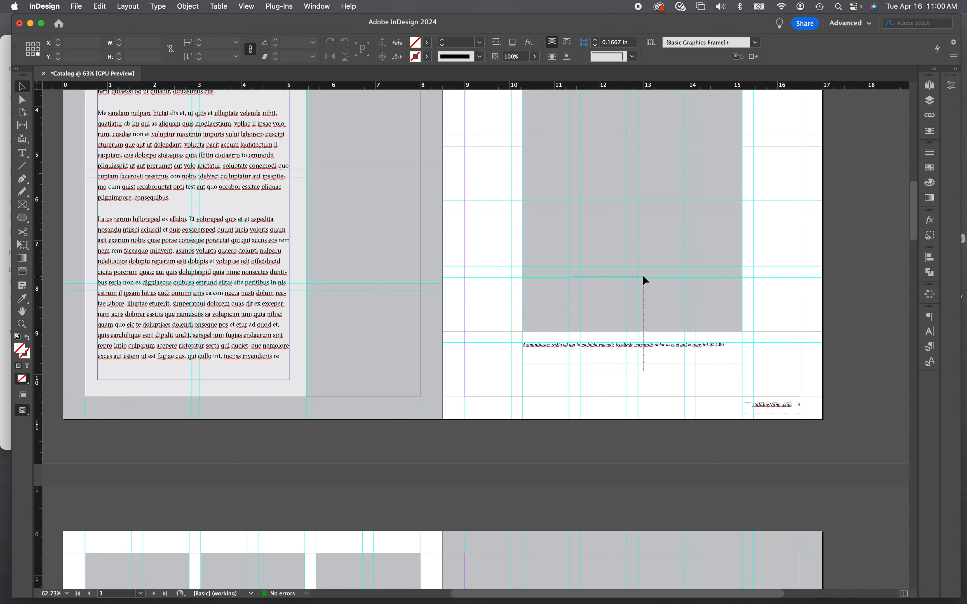
scroll(608, 288, down, 20)
scroll(608, 287, down, 15)
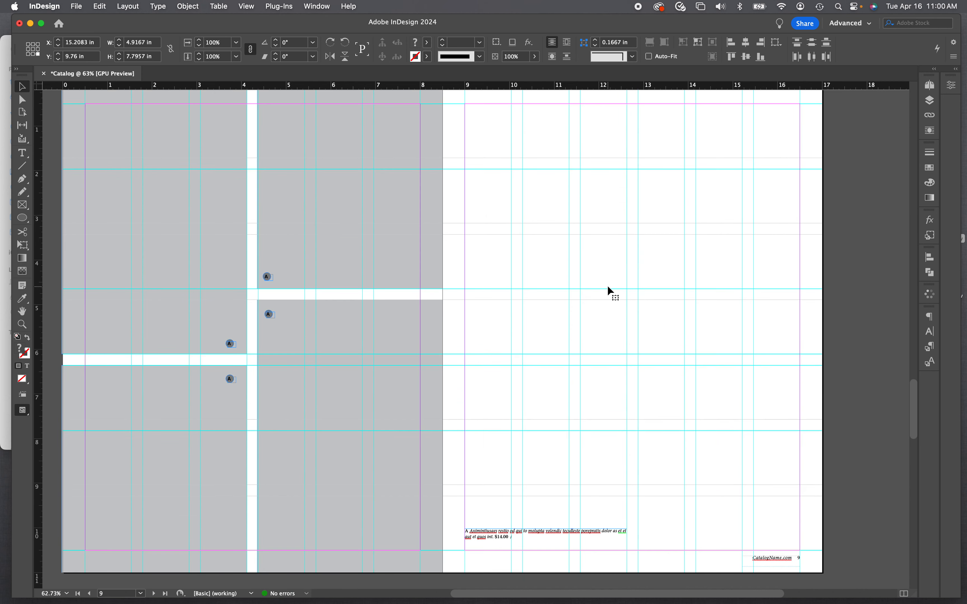
key(super+v)
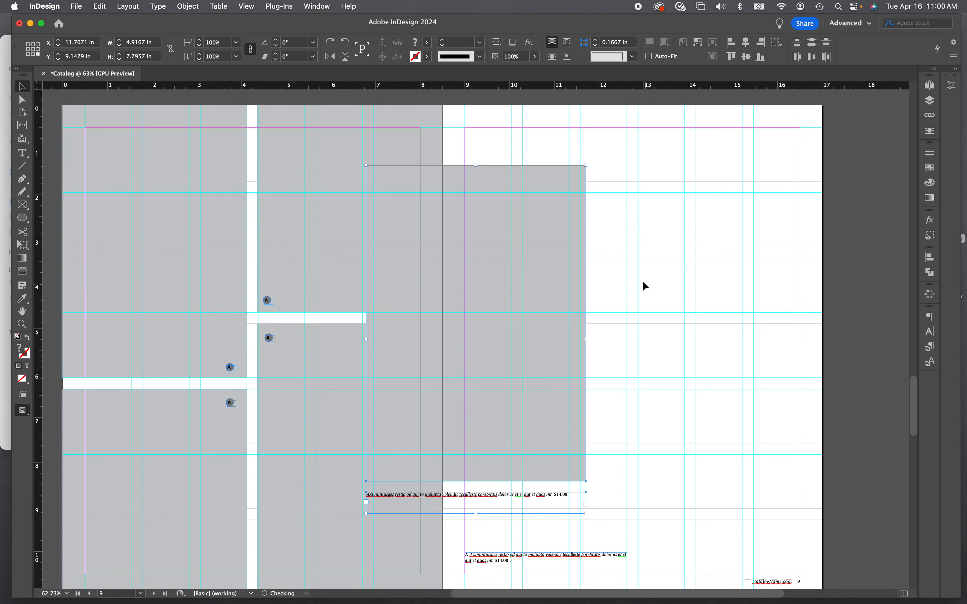
Step: Center the pasted image frame and its caption across page 9, widening both to about 5.42 in
drag(459, 253, 609, 280)
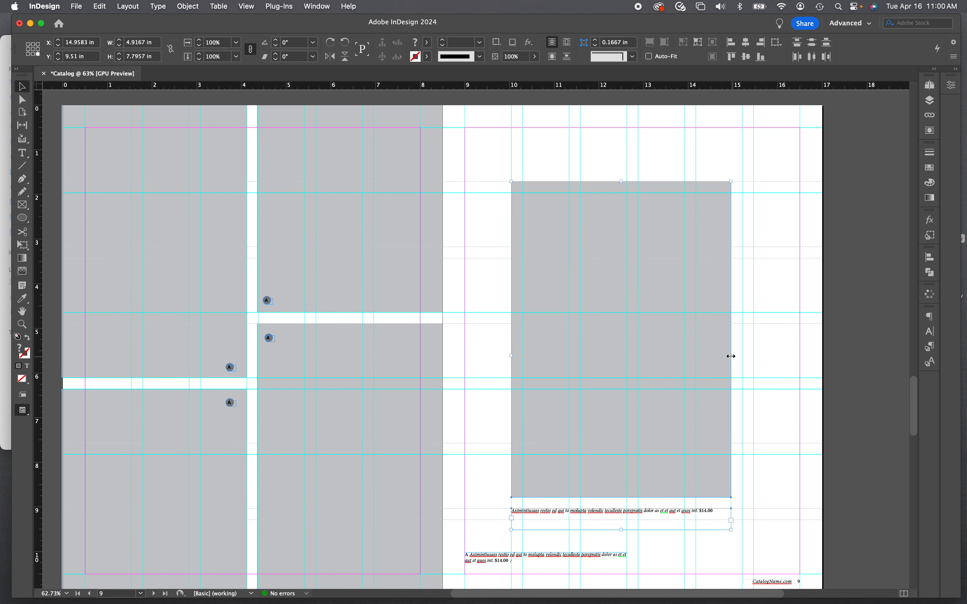
drag(731, 356, 754, 356)
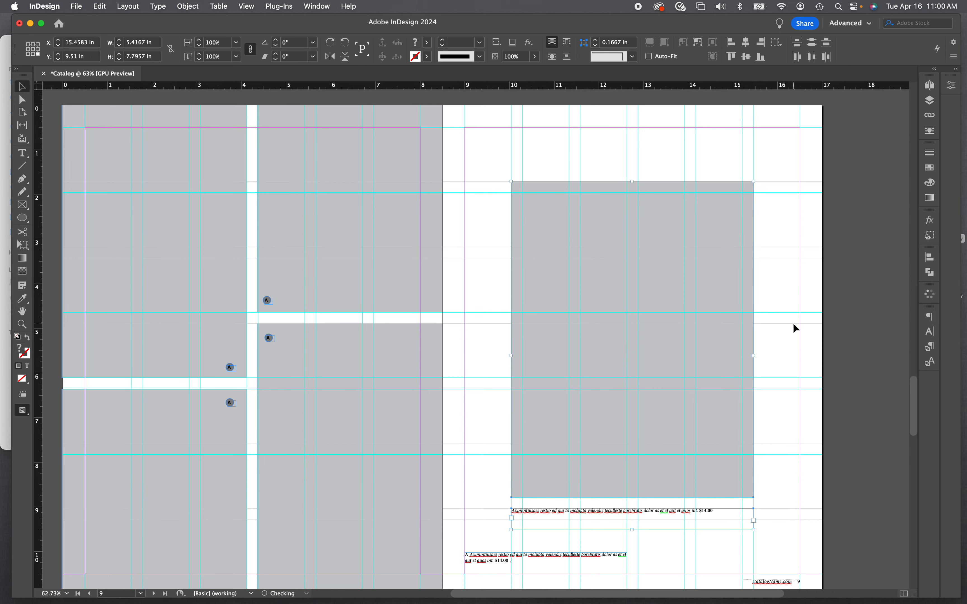
scroll(793, 325, down, 5)
key(Delete)
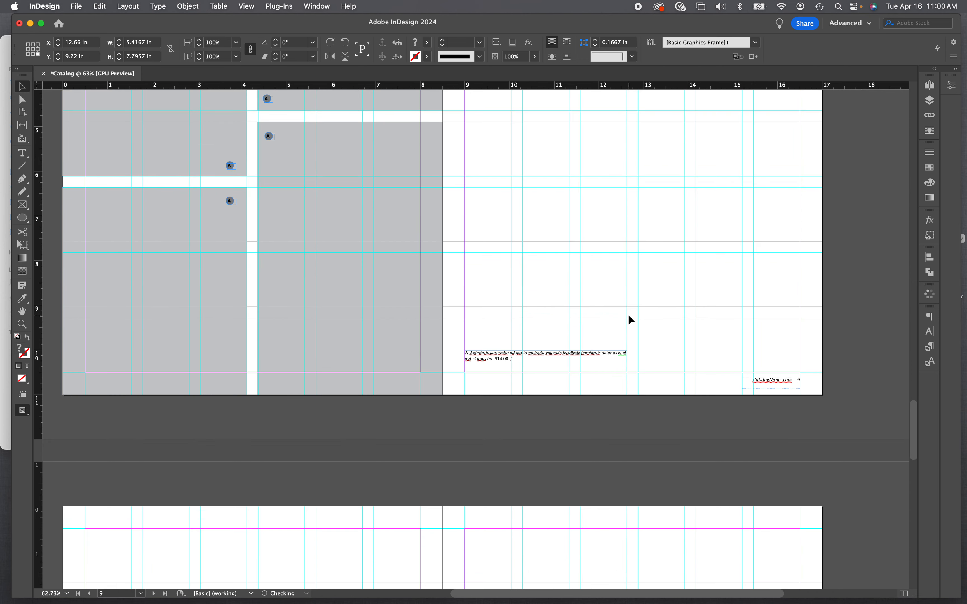
key(cmd+z)
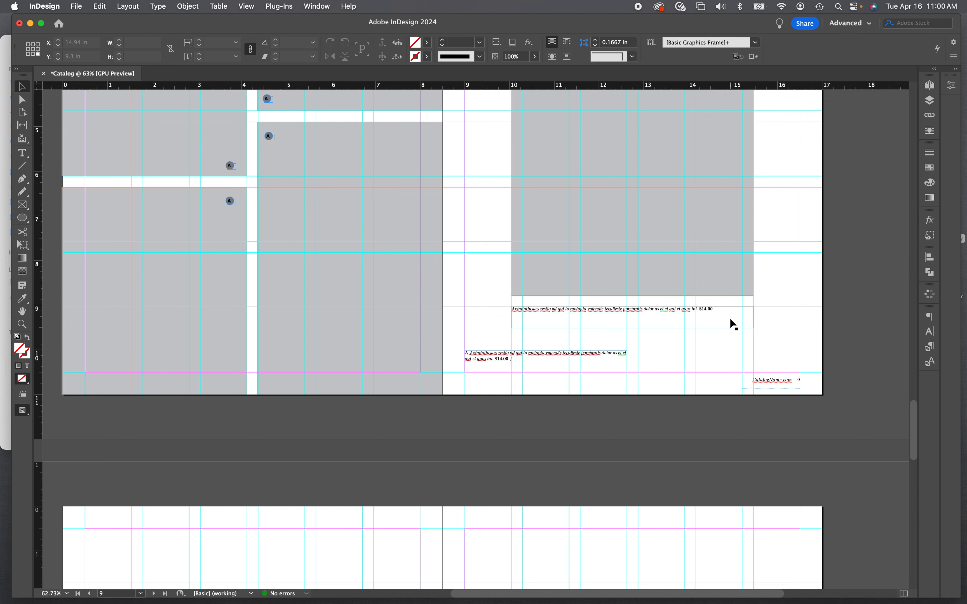
Step: Delete the caption directly beneath page 9's image frame and extend the frame downward to about 7.57 in high
click(734, 323)
key(Delete)
click(586, 286)
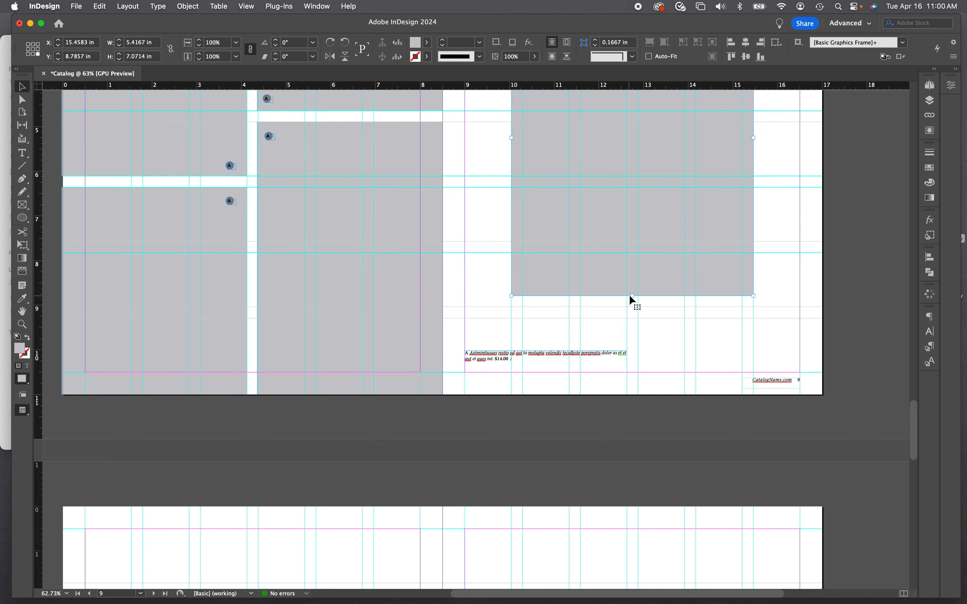
drag(632, 296, 632, 318)
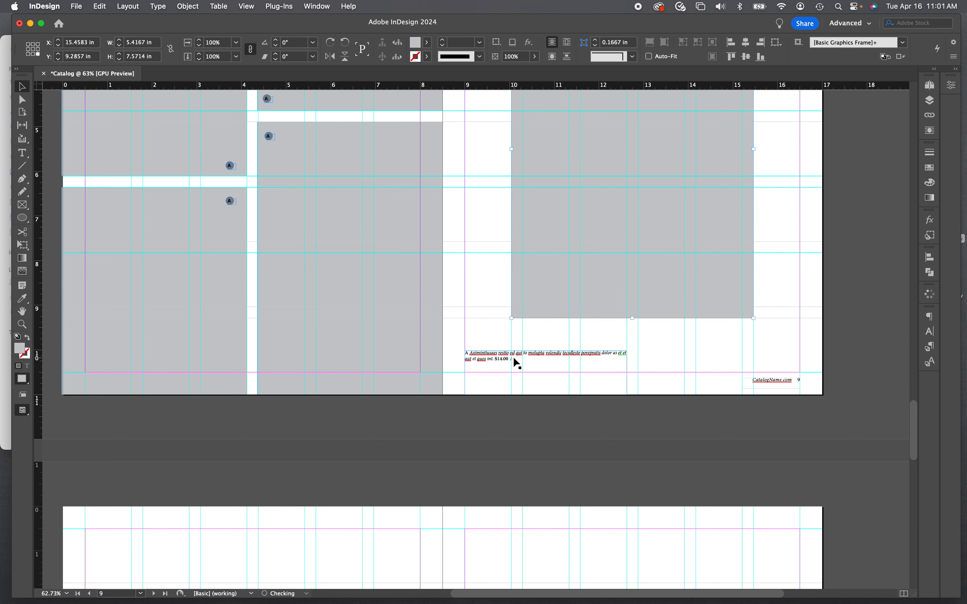
Step: Copy page 4's outer multi-item caption frame and delete page 9's remaining short caption
drag(515, 363, 549, 342)
scroll(415, 272, up, 20)
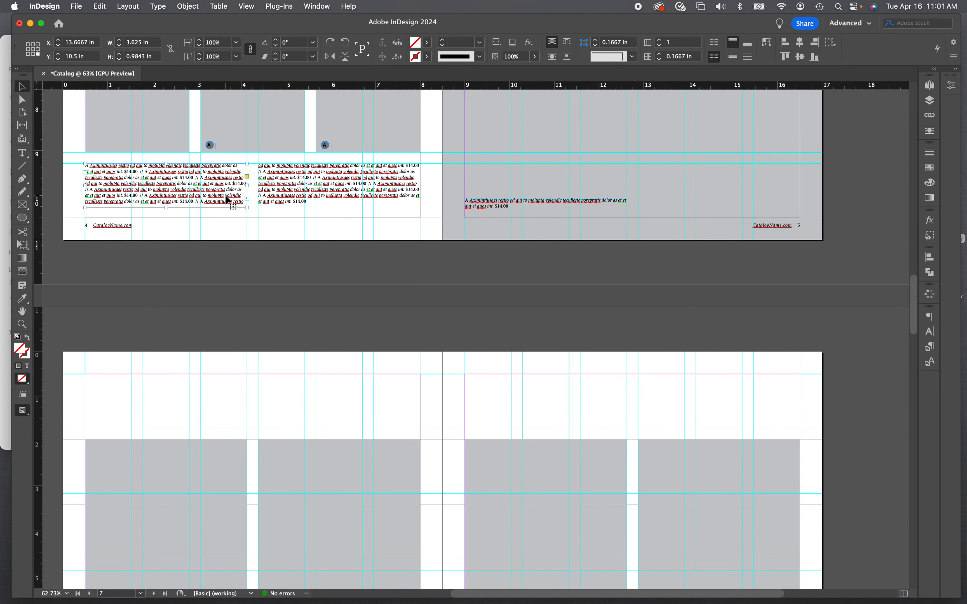
click(225, 194)
scroll(565, 272, down, 15)
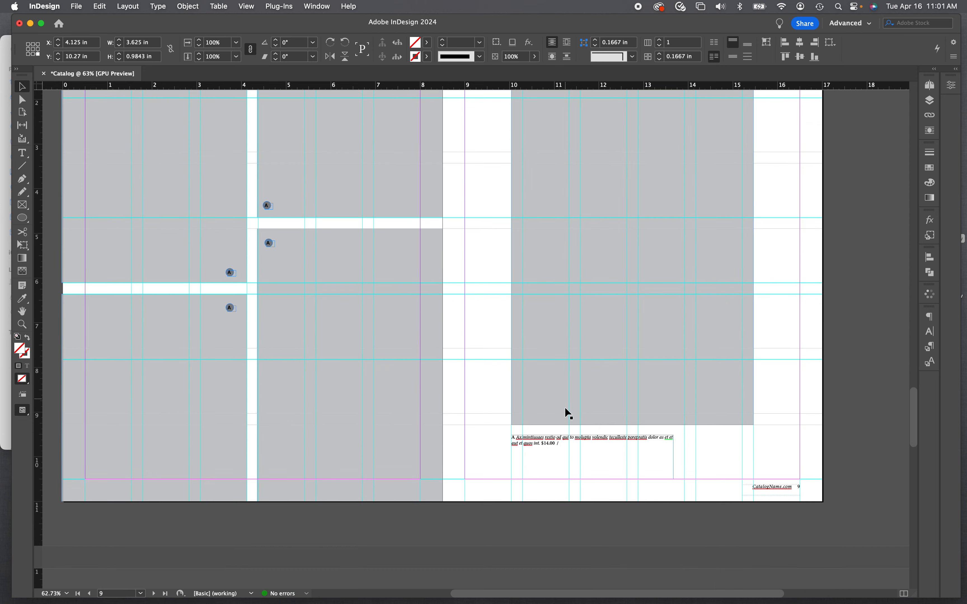
click(570, 454)
key(BackSpace)
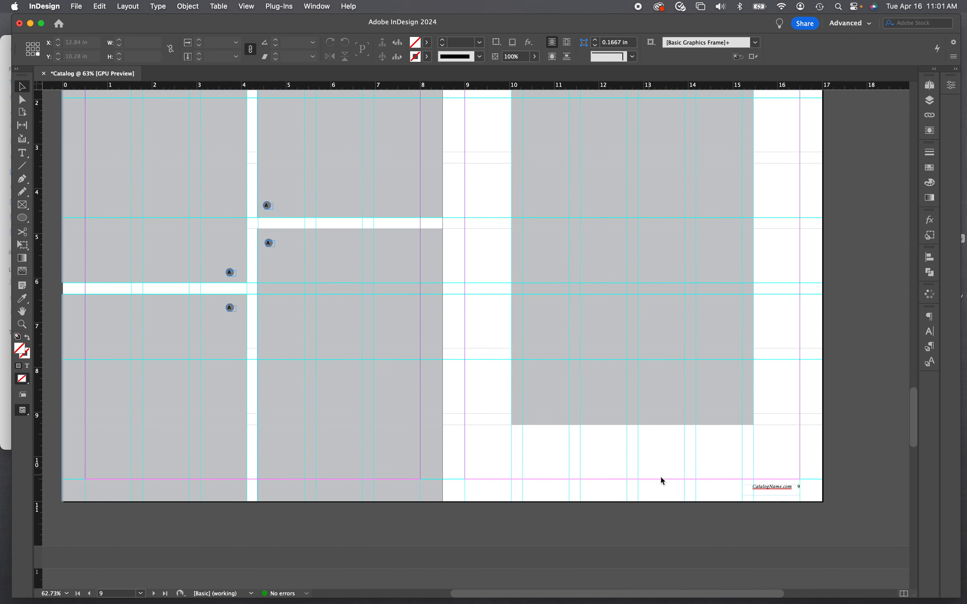
Step: Paste the multi-item caption beneath page 9's image frame and widen it to about 5.34 in
key(super+v)
drag(473, 296, 548, 454)
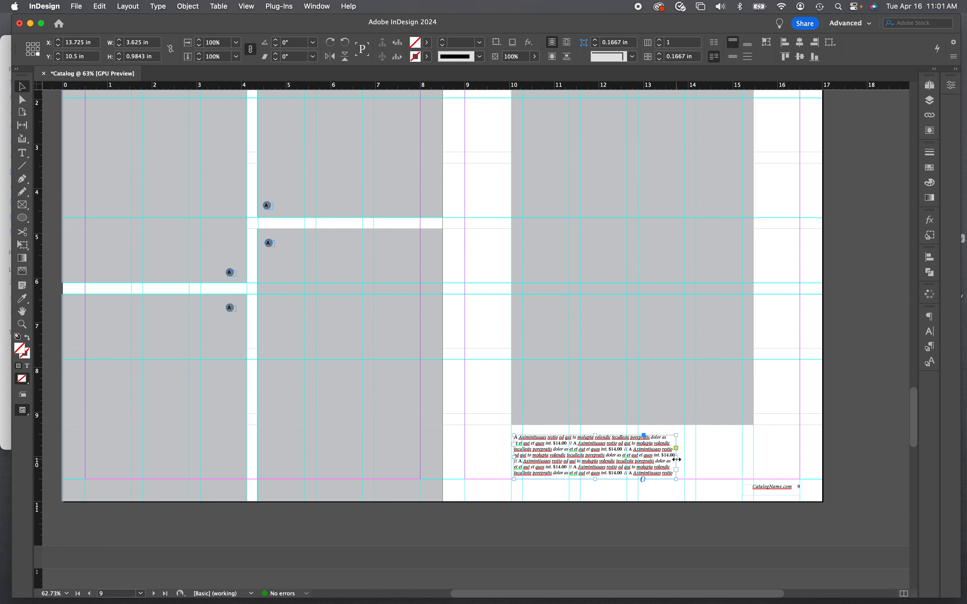
drag(676, 460, 754, 452)
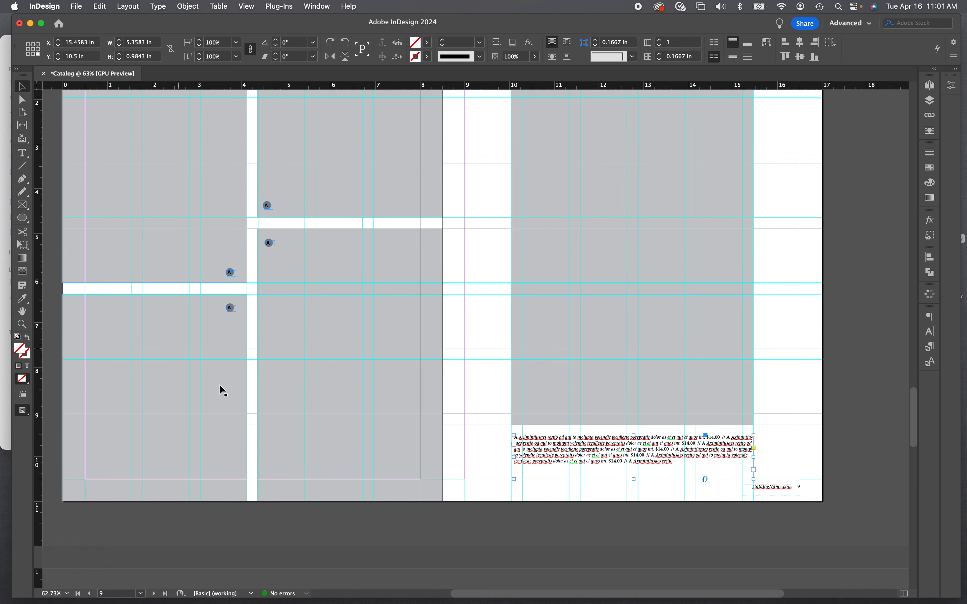
Step: Review the catalog spreads from page 3 through page 12, checking which layouts are filled and which pages remain empty
scroll(448, 396, up, 5)
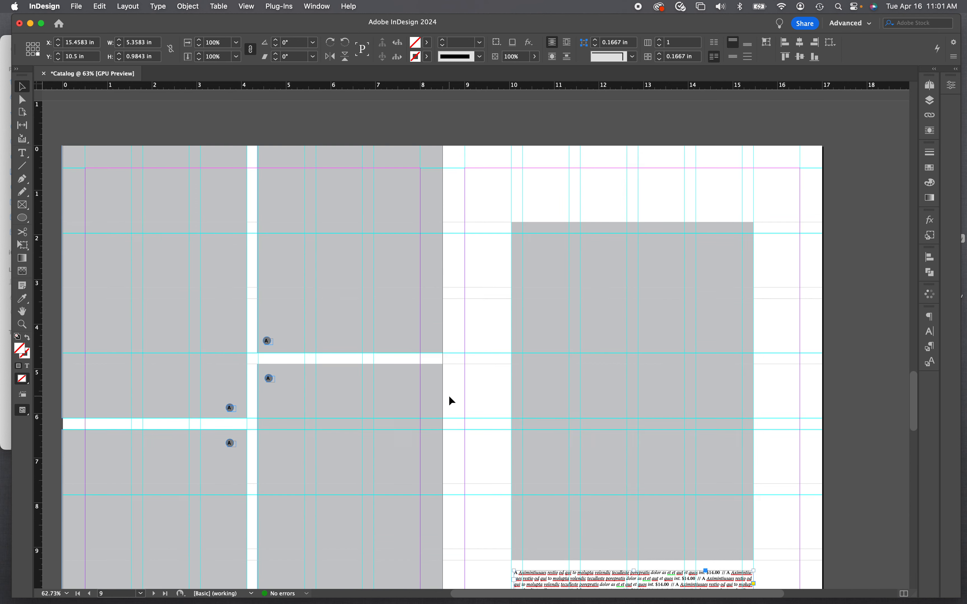
scroll(495, 372, up, 20)
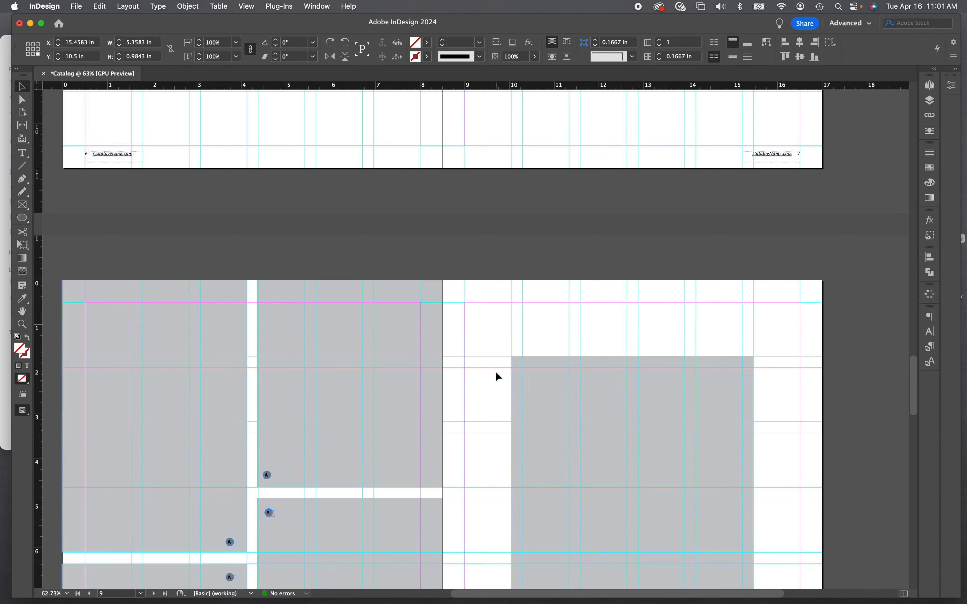
scroll(496, 373, up, 15)
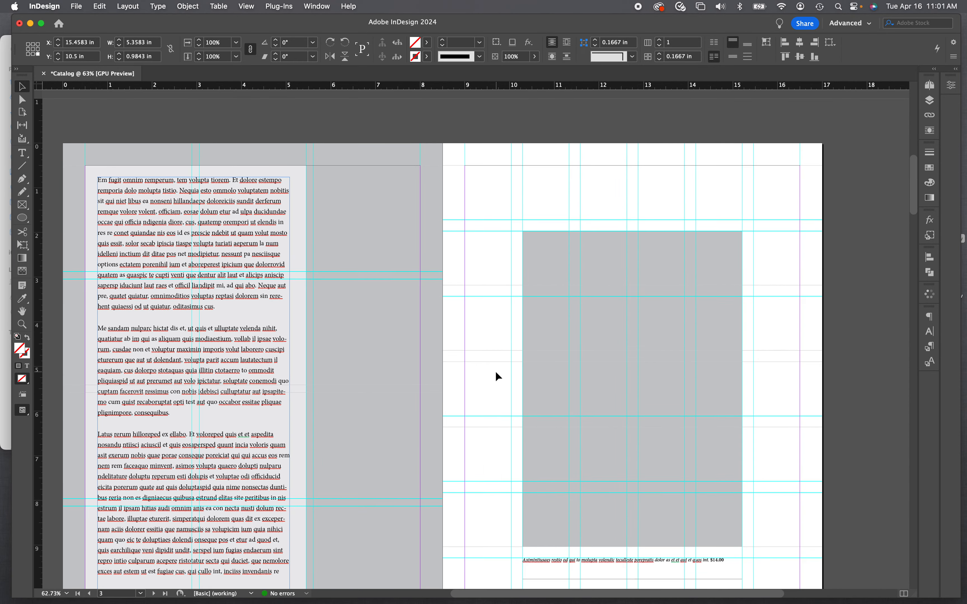
scroll(606, 347, down, 15)
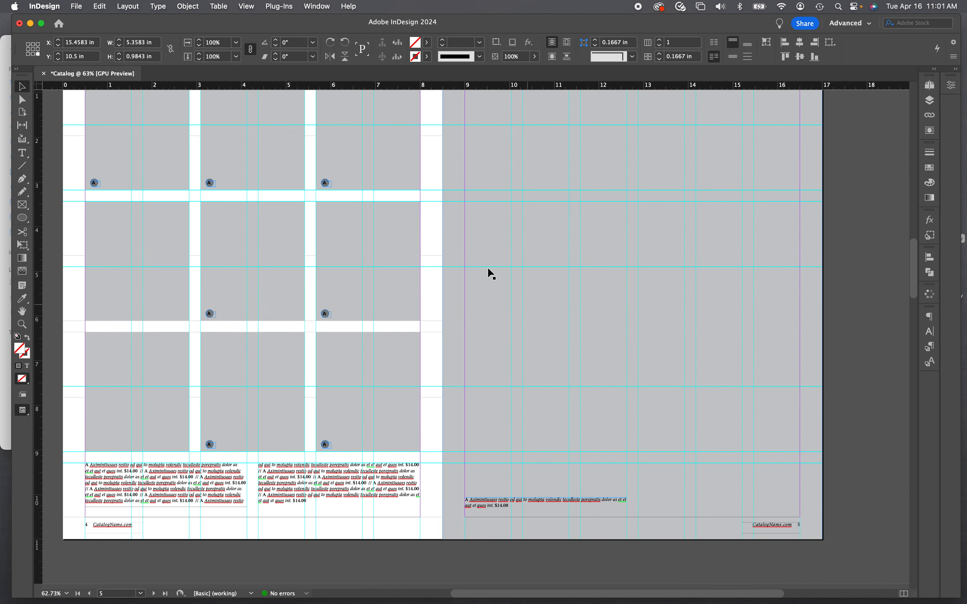
scroll(649, 308, down, 18)
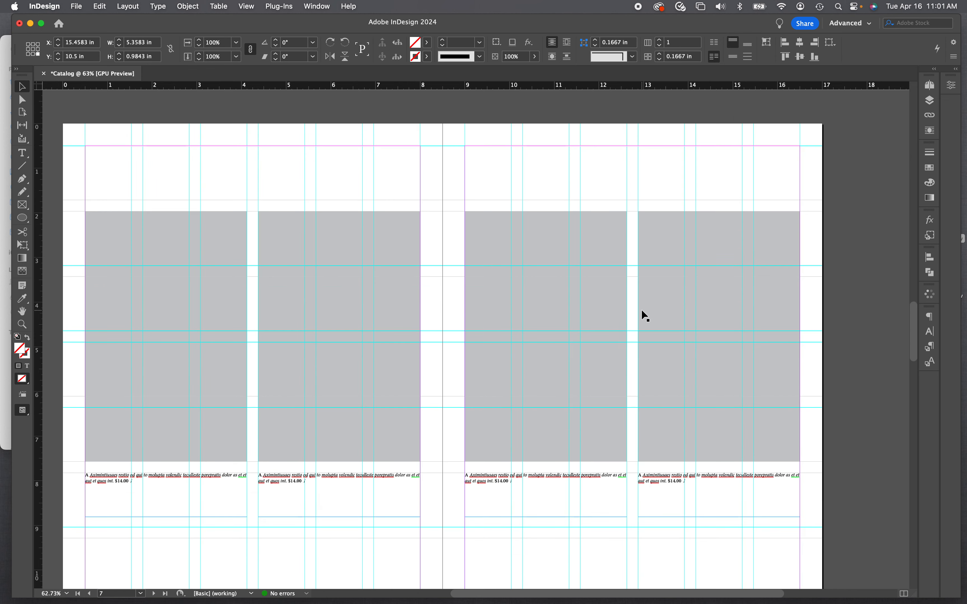
scroll(742, 346, down, 20)
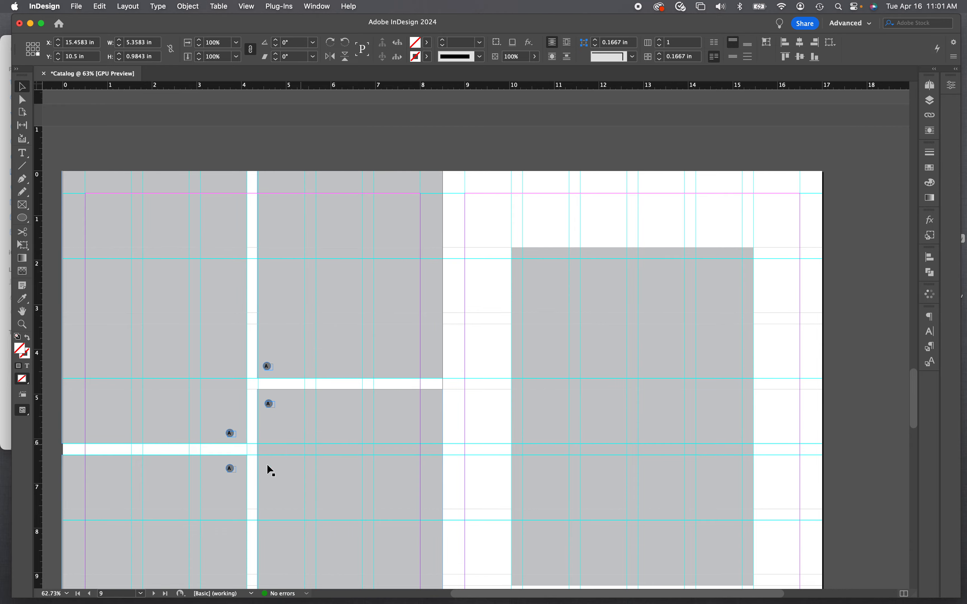
scroll(602, 400, down, 20)
scroll(601, 400, down, 20)
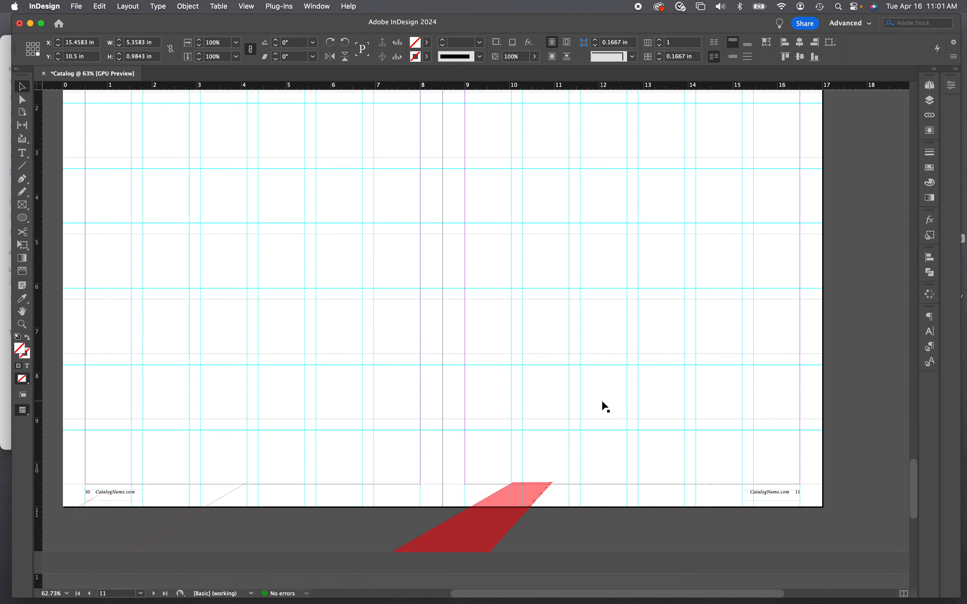
scroll(602, 401, up, 12)
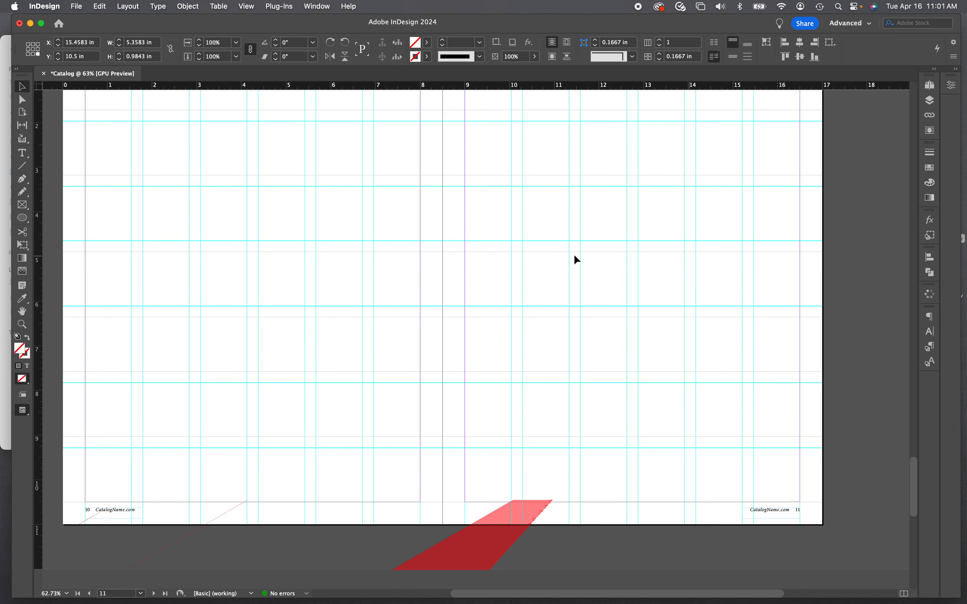
scroll(498, 285, up, 3)
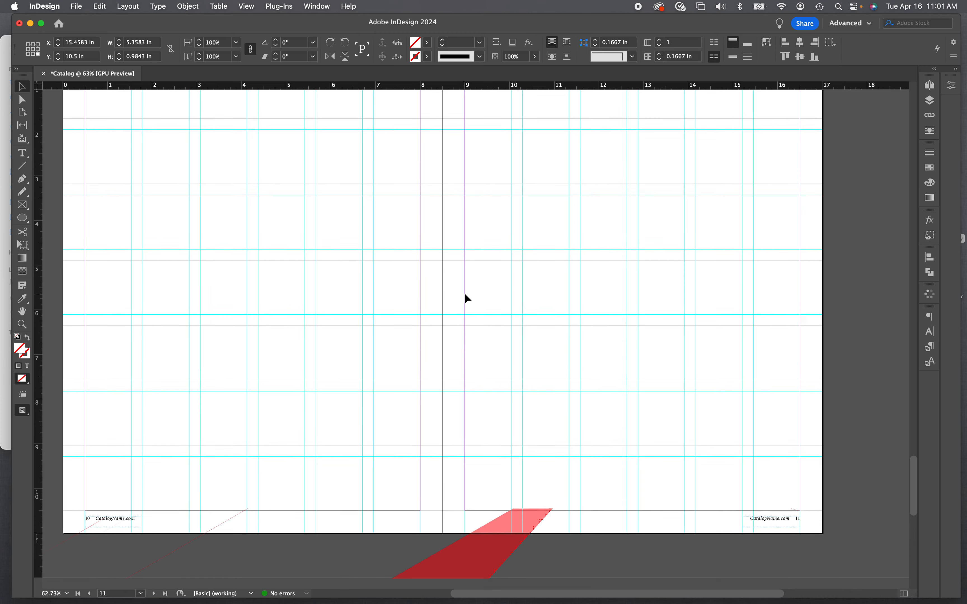
scroll(406, 249, up, 4)
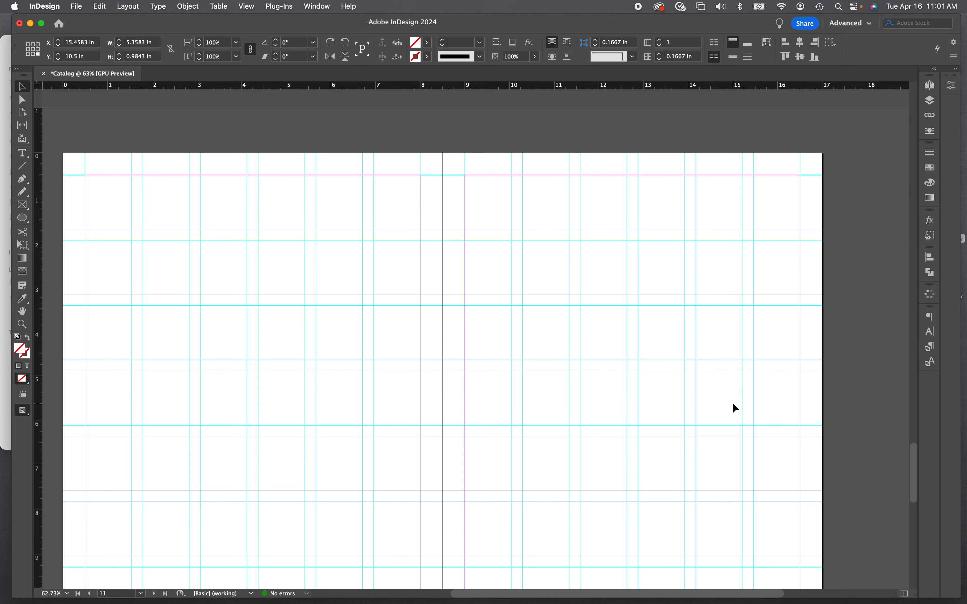
scroll(733, 404, down, 15)
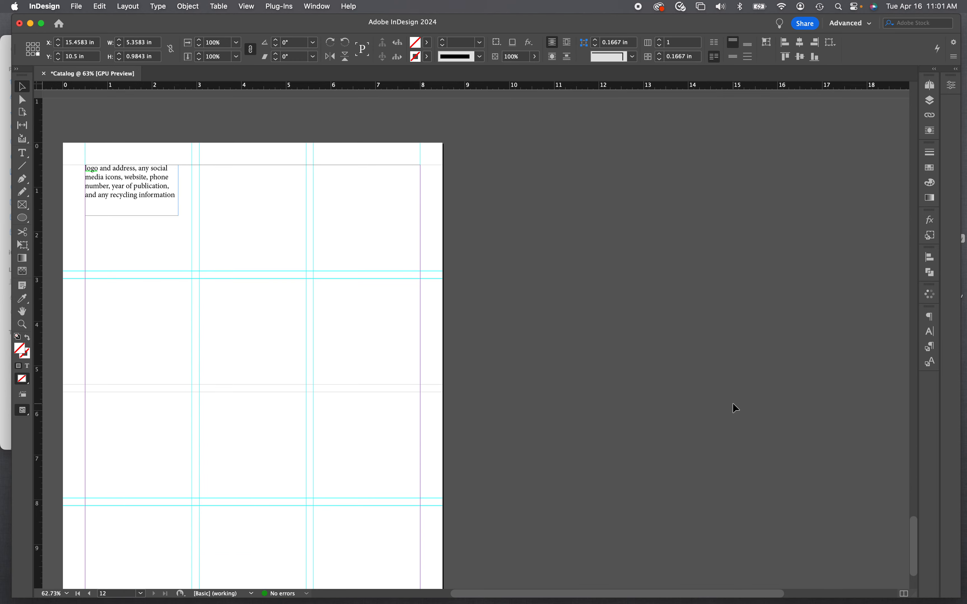
scroll(733, 403, down, 3)
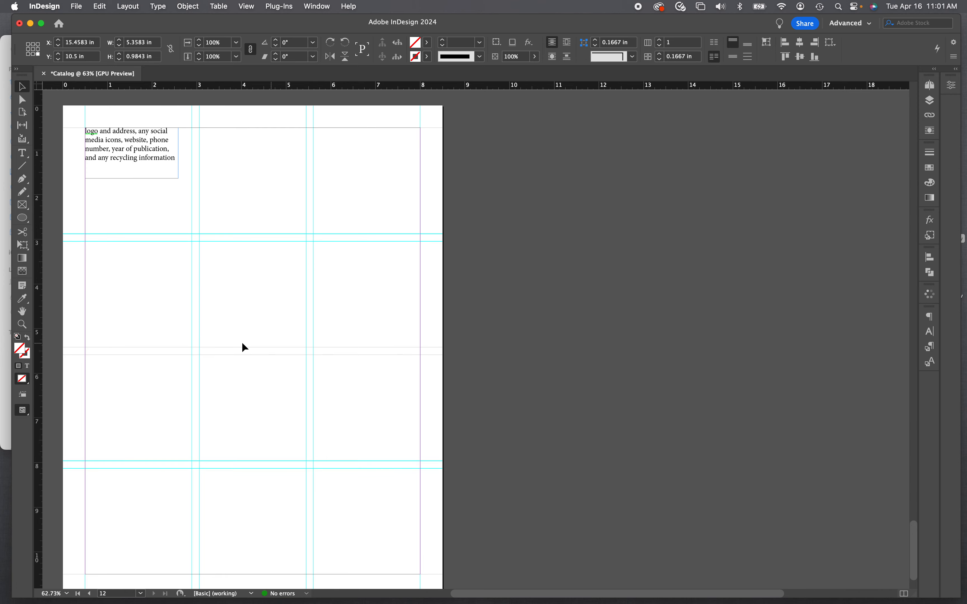
click(22, 205)
scroll(266, 254, up, 1)
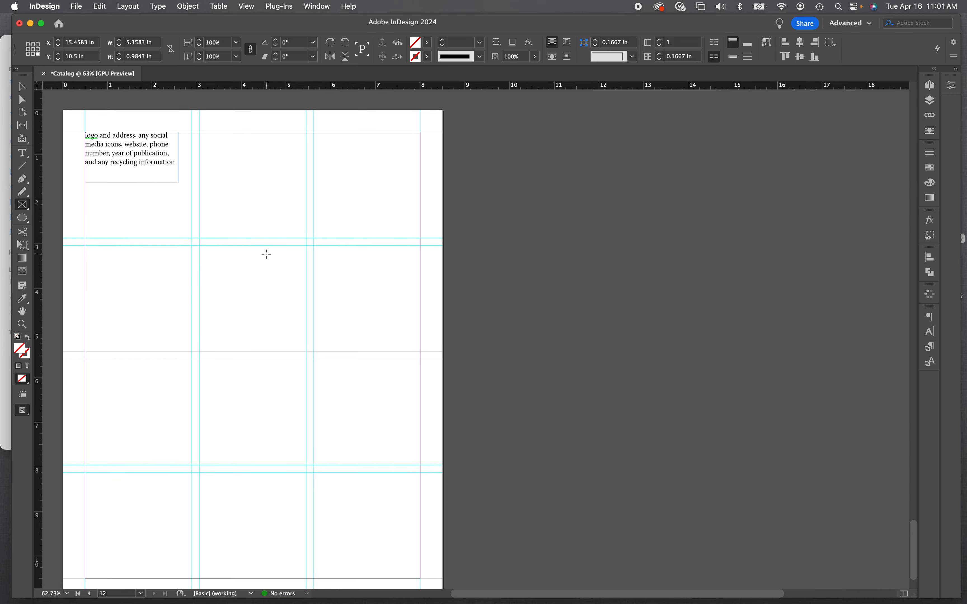
scroll(267, 254, up, 12)
click(21, 89)
Step: Copy page 9's large image frame
scroll(321, 255, up, 10)
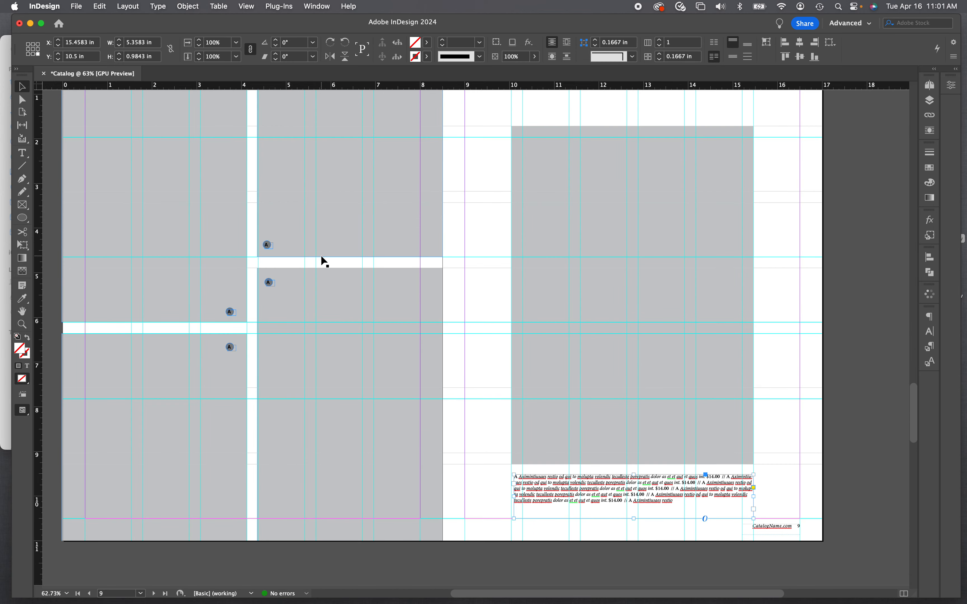
click(675, 262)
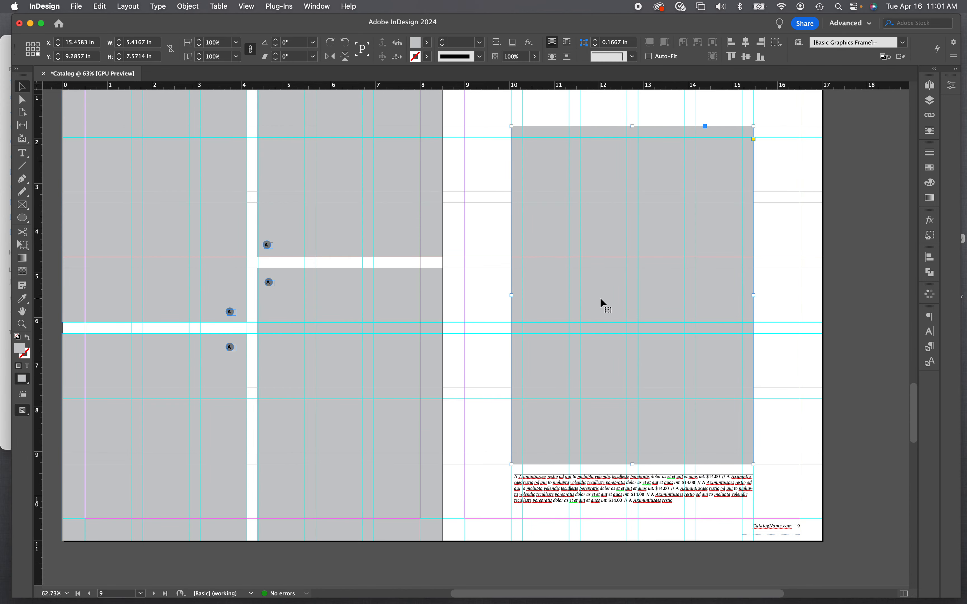
scroll(601, 299, down, 10)
key(super+v)
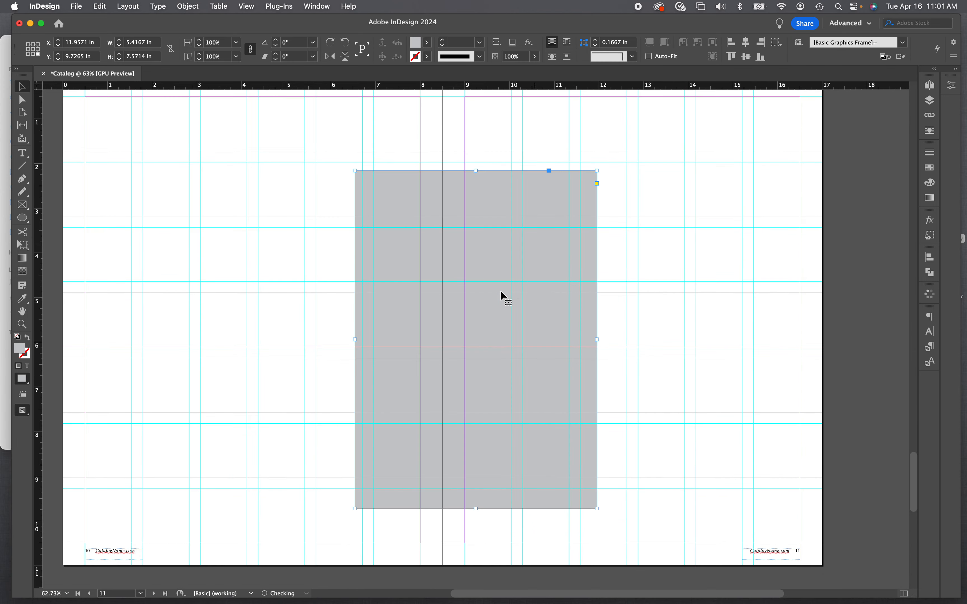
drag(501, 296, 258, 357)
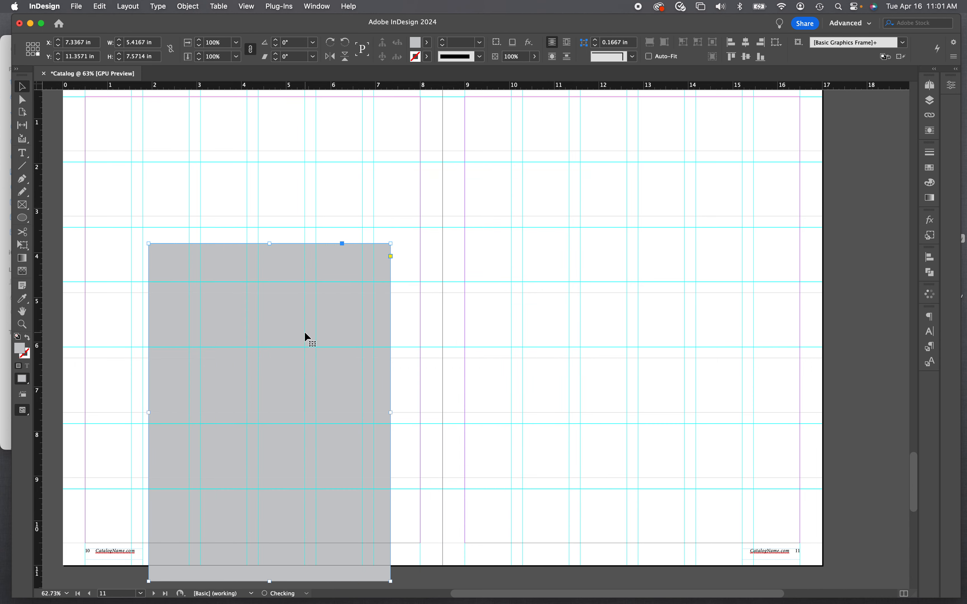
key(Delete)
Step: Paste the image frame onto page 12, align it with the page's bottom edge, and stretch it to 8.5 in wide by about 7.96 in high
scroll(305, 332, down, 10)
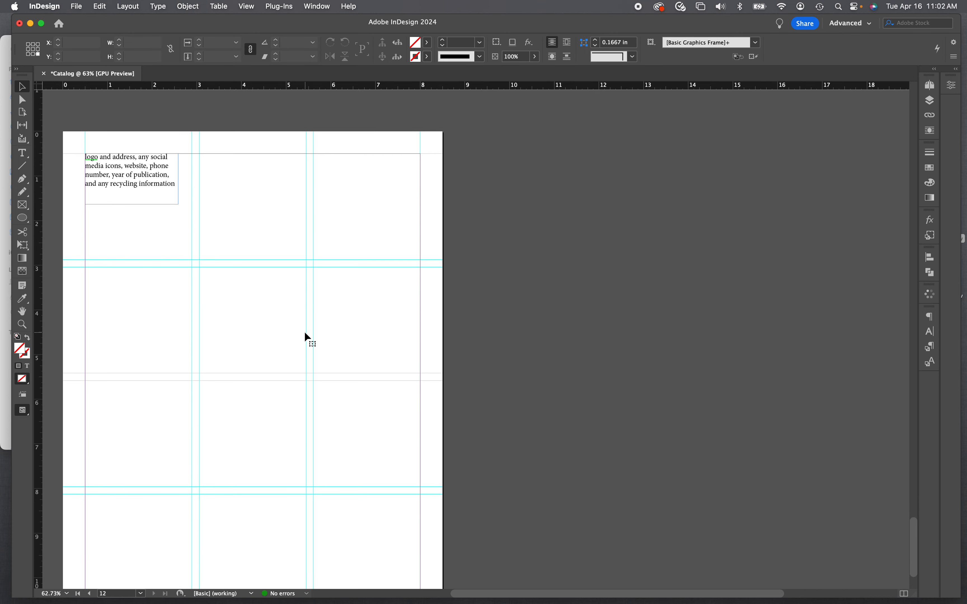
scroll(304, 332, down, 3)
key(super+v)
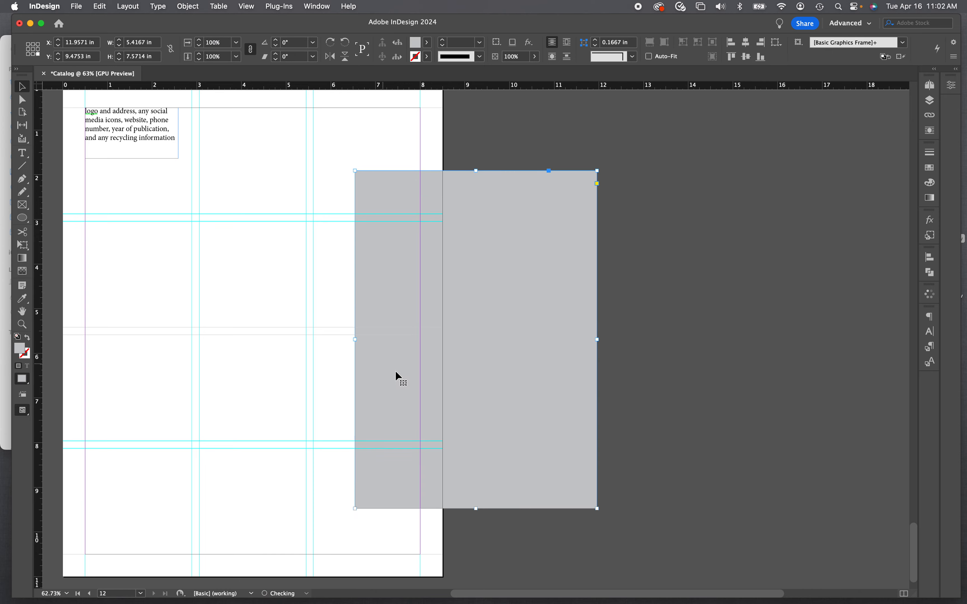
drag(396, 372, 122, 432)
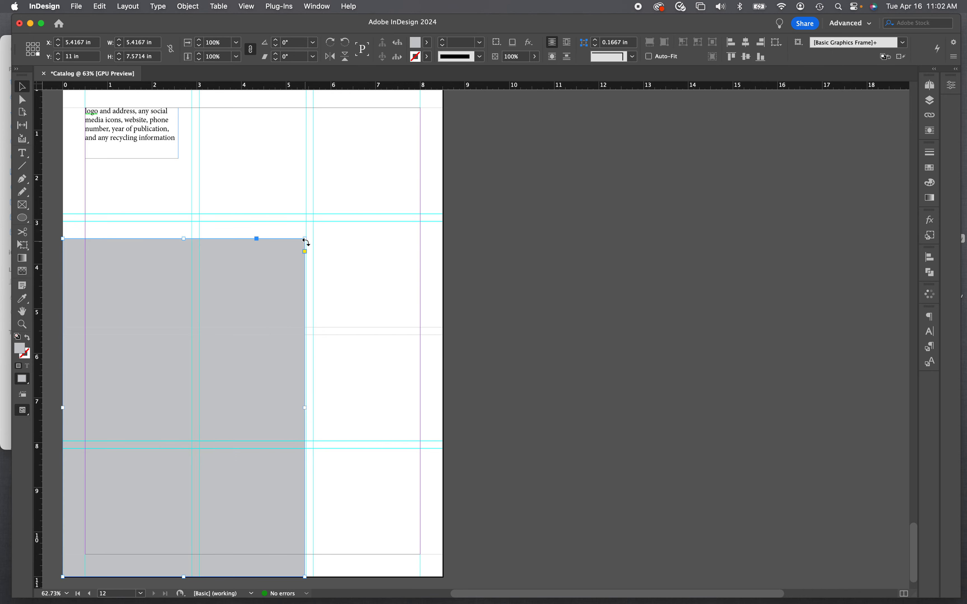
drag(306, 242, 402, 229)
key(super+z)
drag(305, 239, 443, 221)
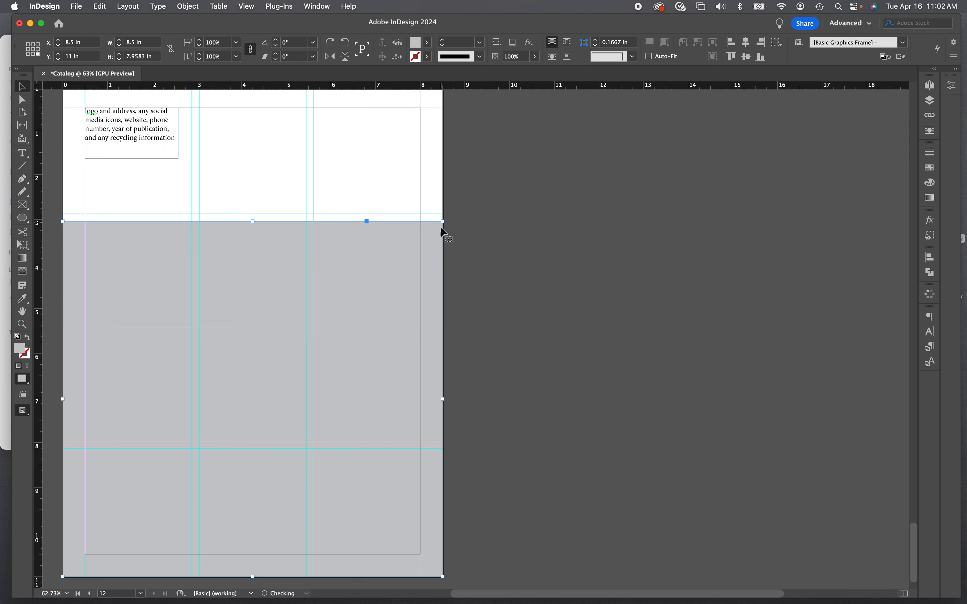
Step: Lower the top edge of page 12's image frame to make it about 5.42 in high
click(131, 140)
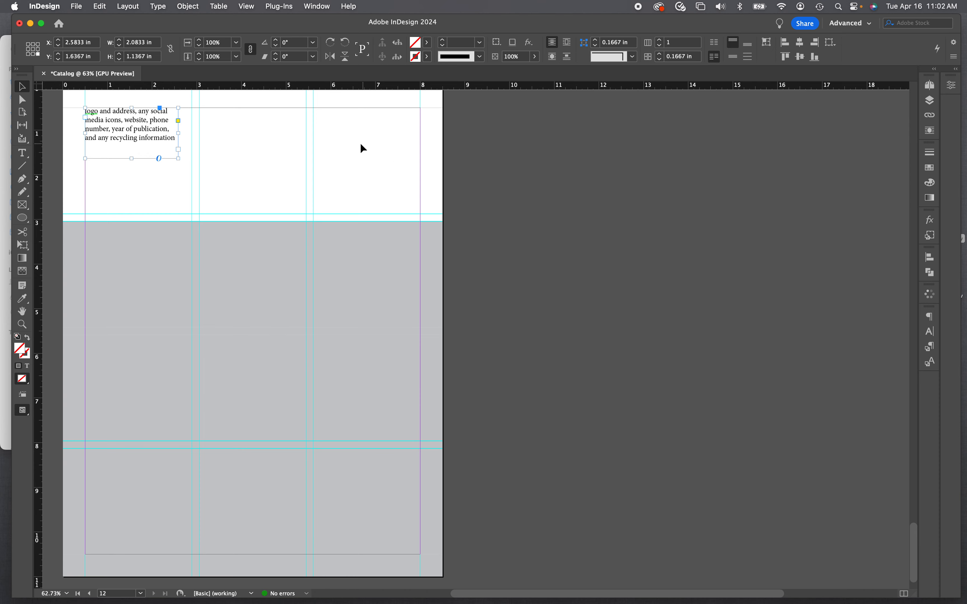
click(234, 310)
drag(253, 221, 253, 337)
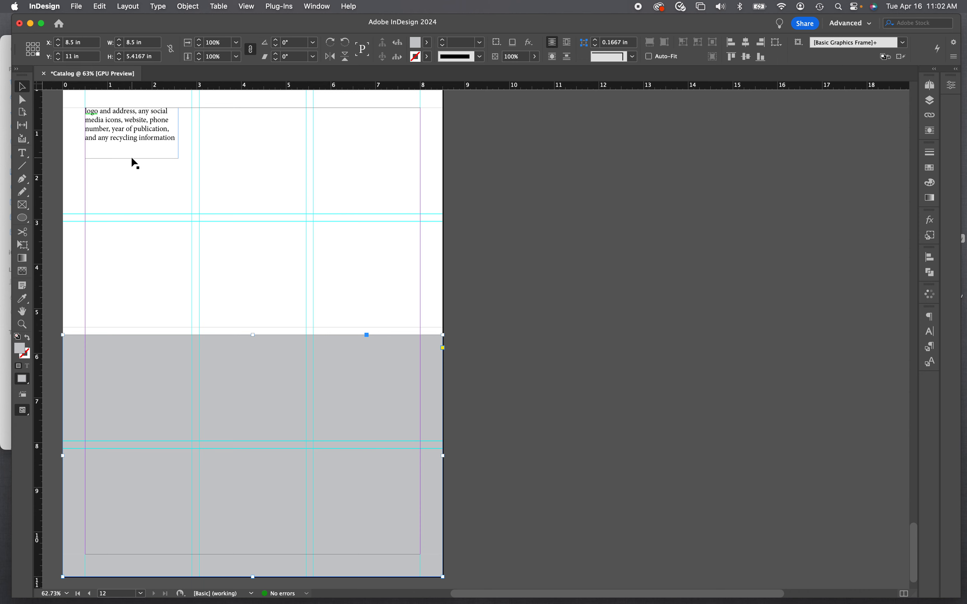
click(201, 224)
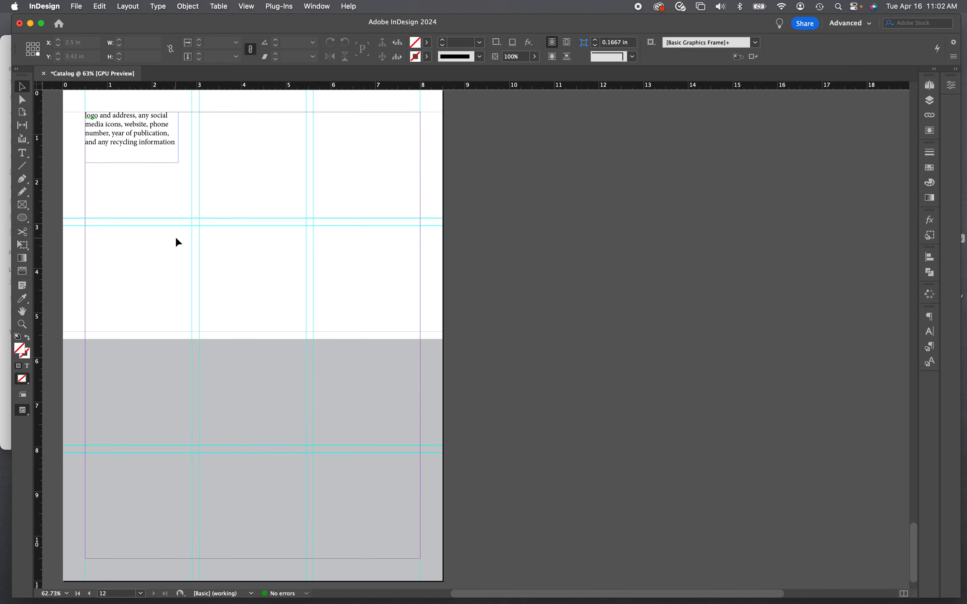
Step: Review the image and caption layouts on pages 4 through 7
scroll(175, 242, up, 15)
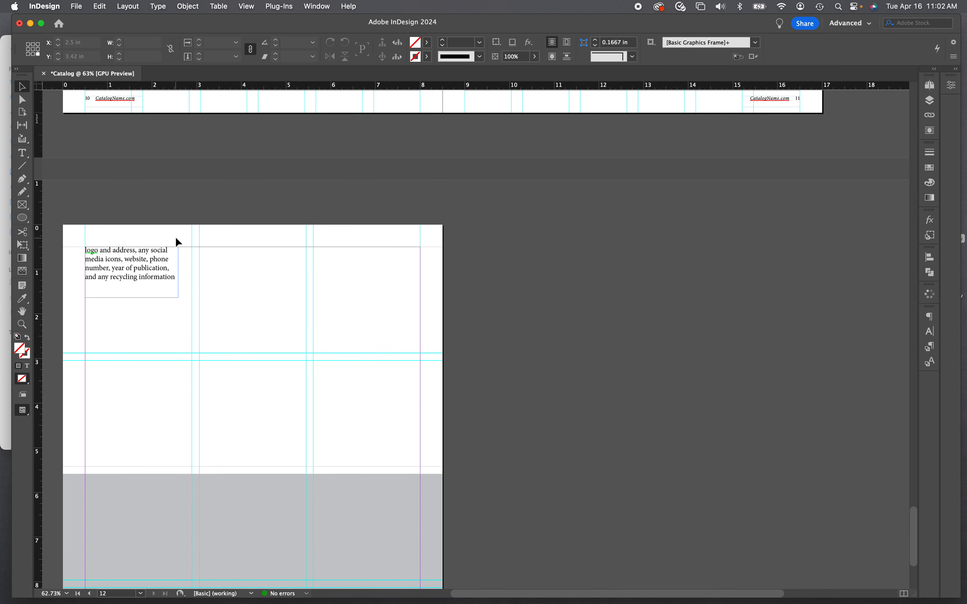
scroll(176, 238, up, 20)
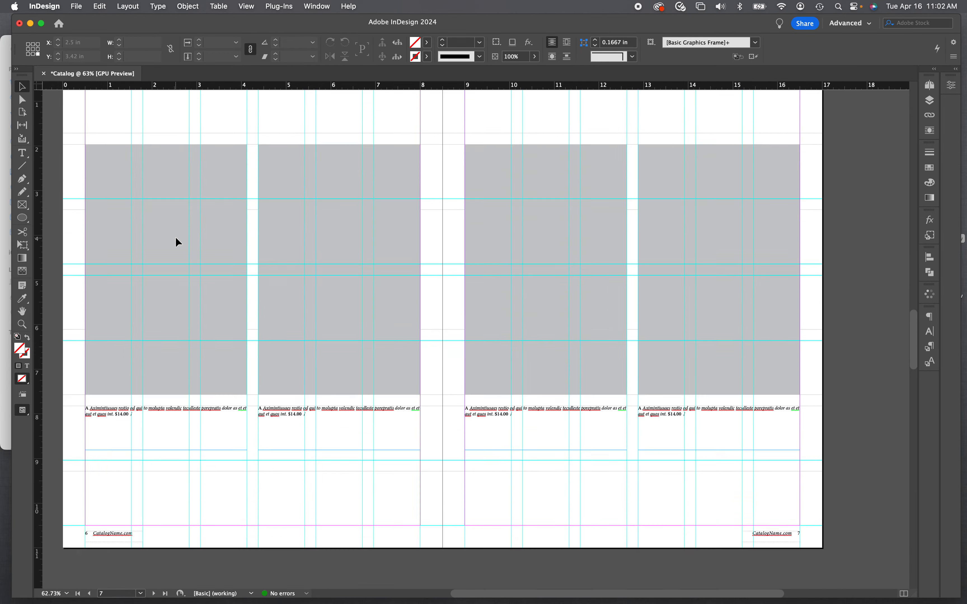
scroll(176, 239, up, 8)
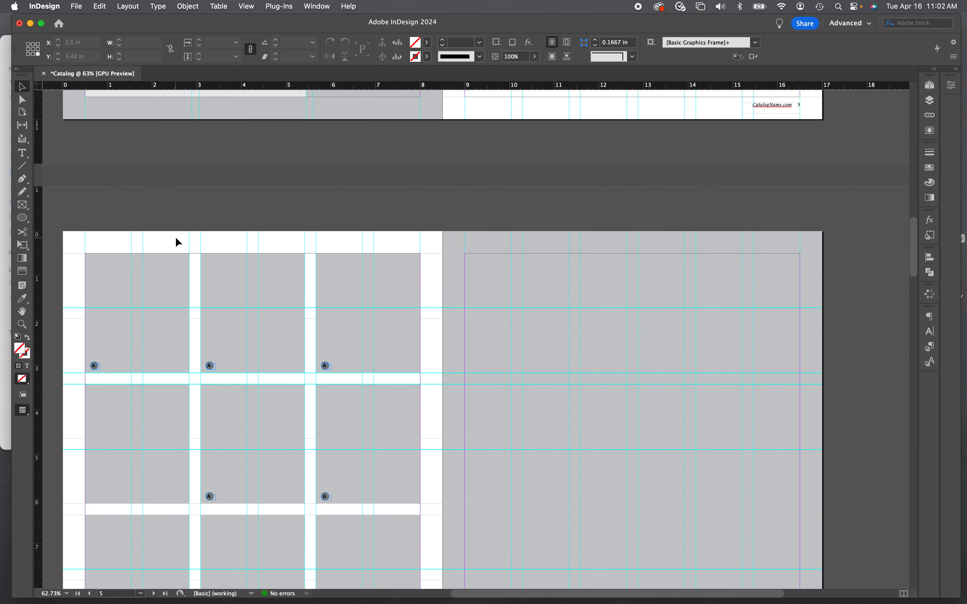
scroll(175, 237, down, 10)
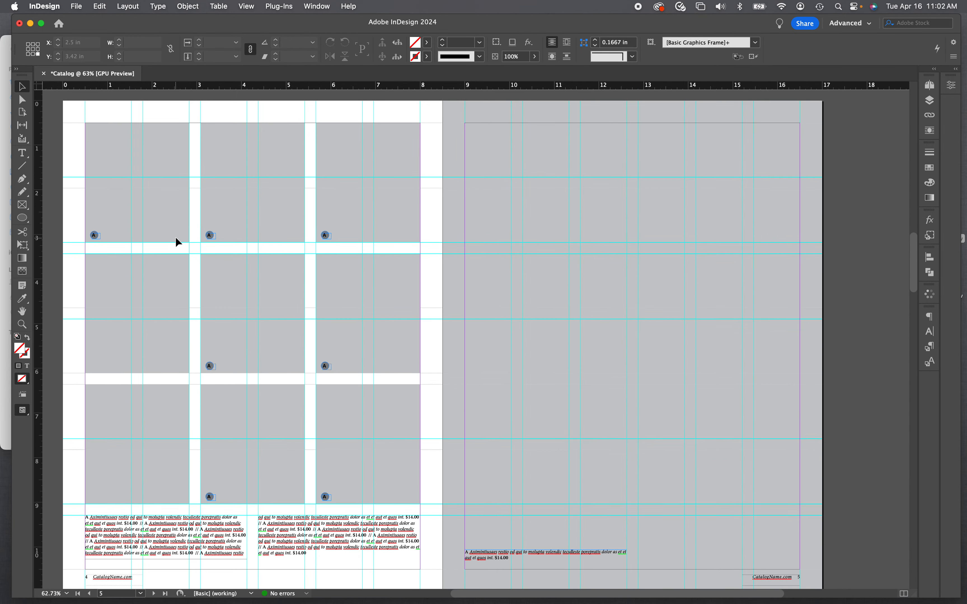
scroll(176, 237, down, 5)
scroll(176, 239, down, 15)
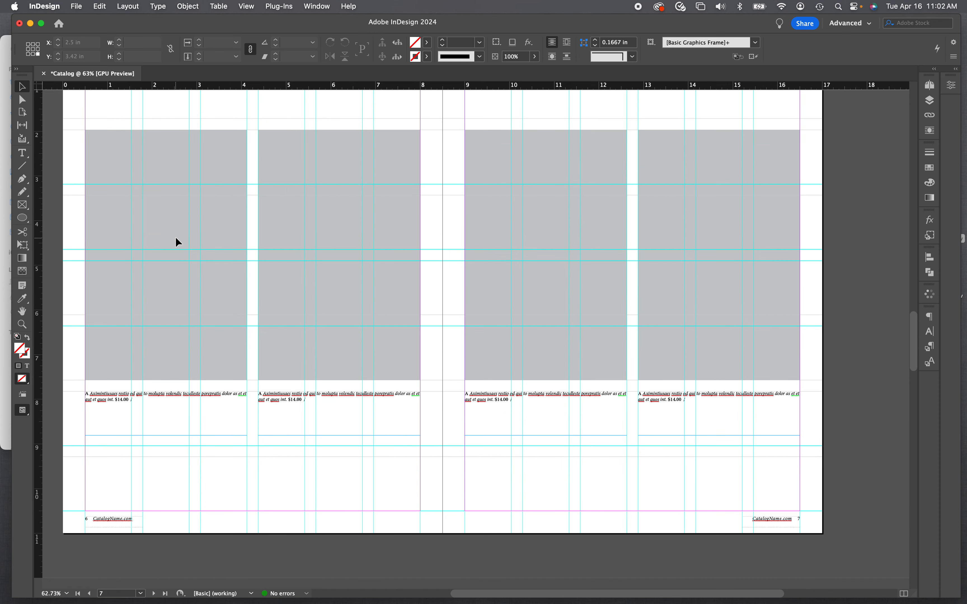